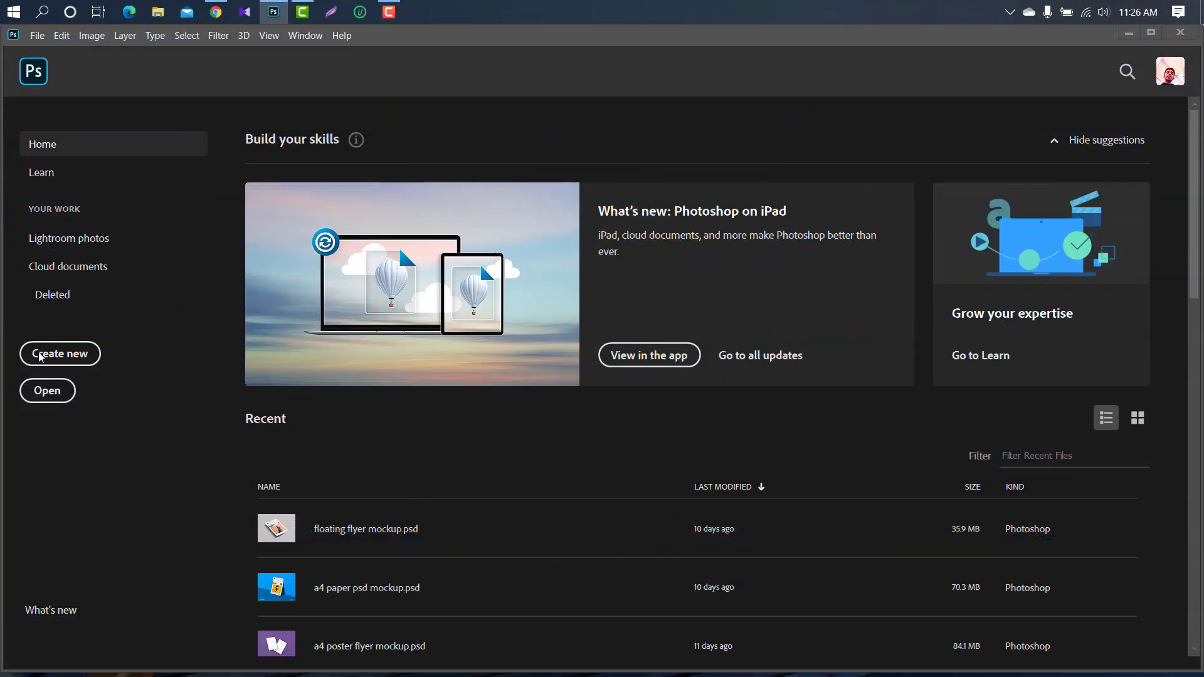
# Create a 1280×720 px, 300 ppi document named 'Happy New Year Poster Design'.
pyautogui.click(39, 355)
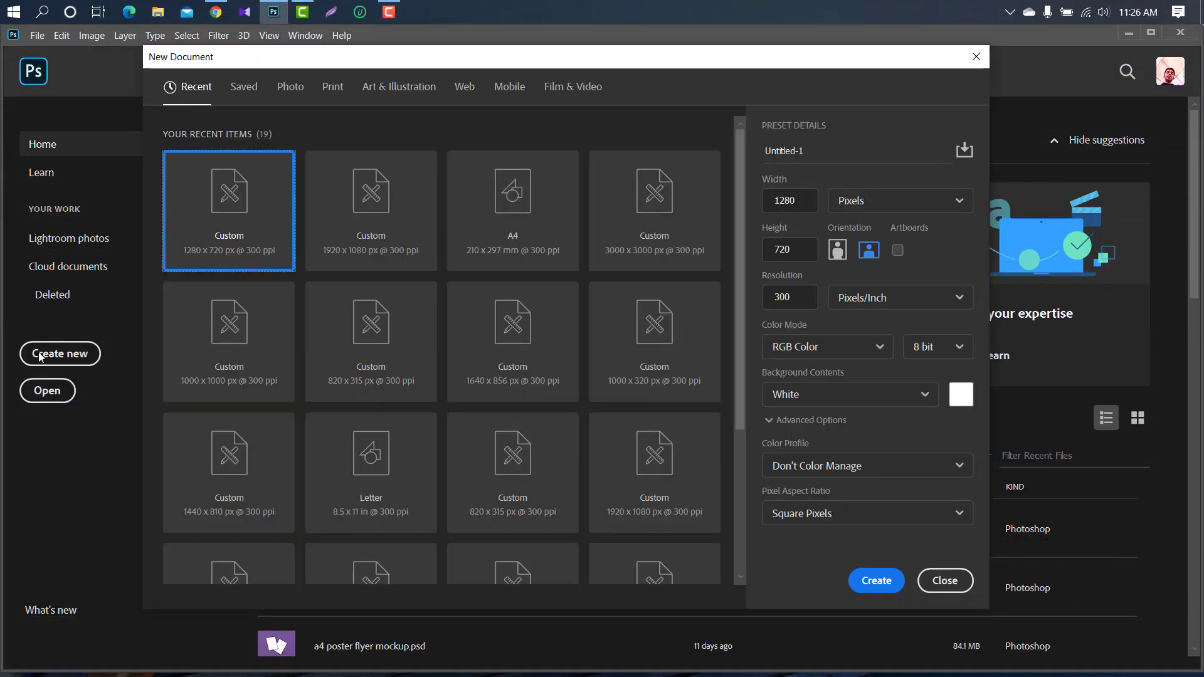
pyautogui.click(825, 151)
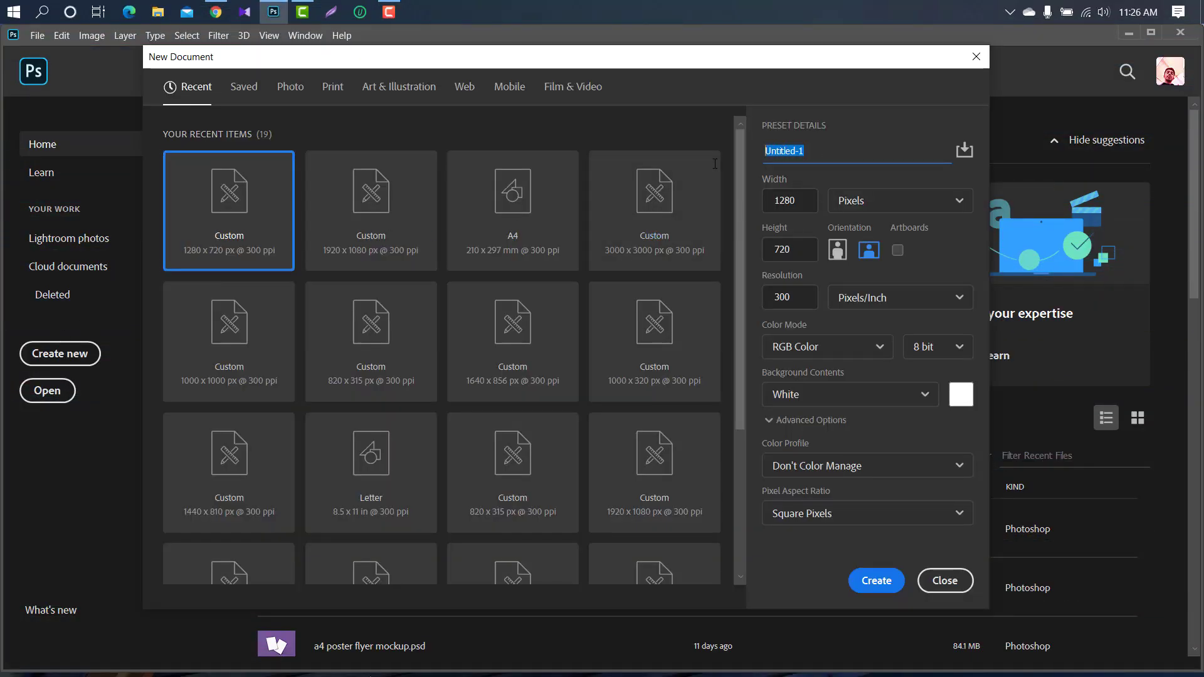
pyautogui.write('Happy New Year Poste')
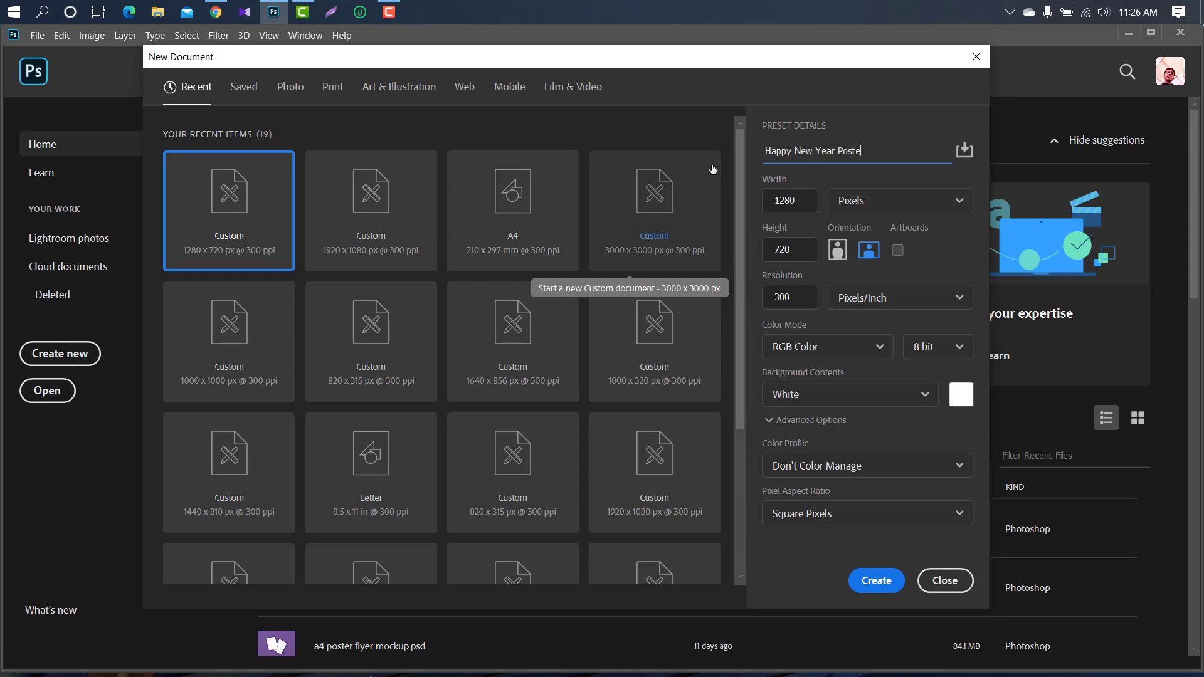
pyautogui.write('r Desig')
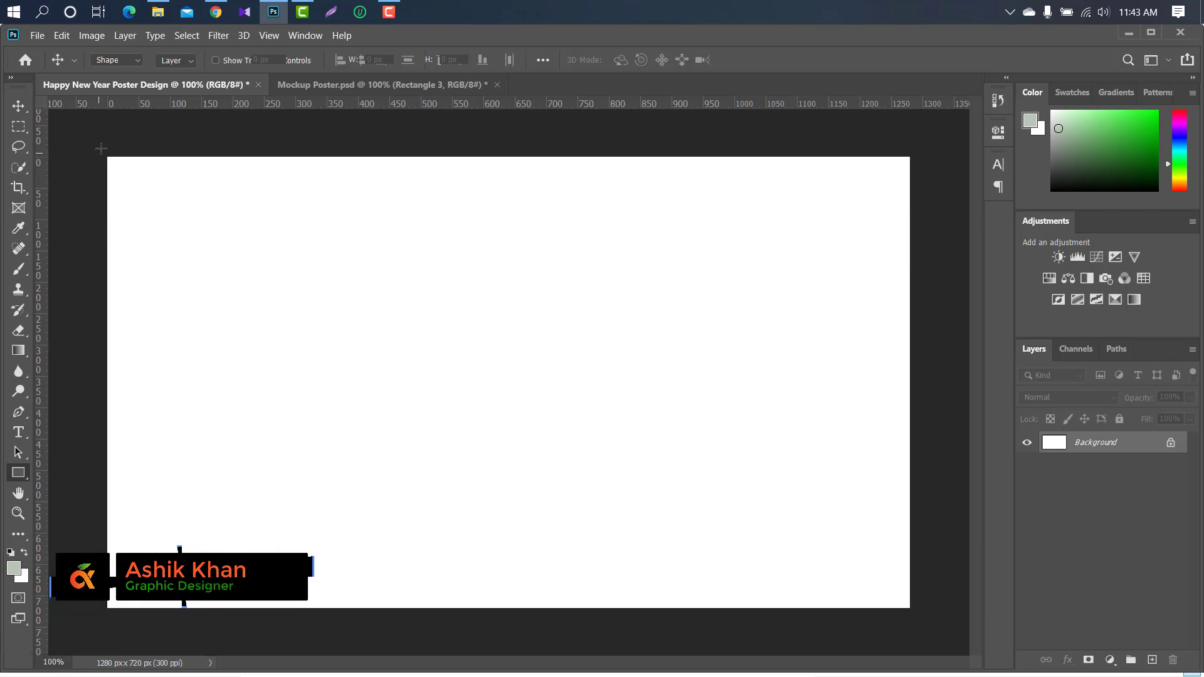
# Draw a full-canvas rectangle filled with dark navy #041014.
pyautogui.click(18, 473)
pyautogui.moveTo(100, 148)
pyautogui.mouseDown()
pyautogui.moveTo(358, 325)
pyautogui.moveTo(920, 614)
pyautogui.mouseUp()
pyautogui.click(958, 128)
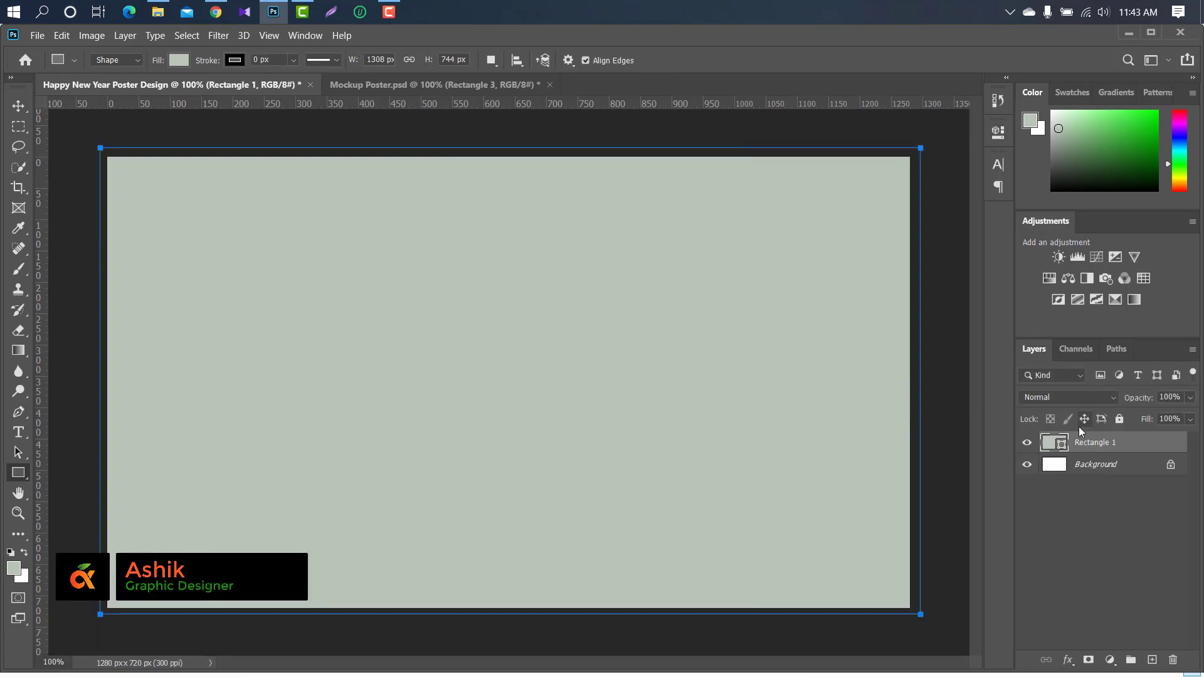
pyautogui.doubleClick(1063, 447)
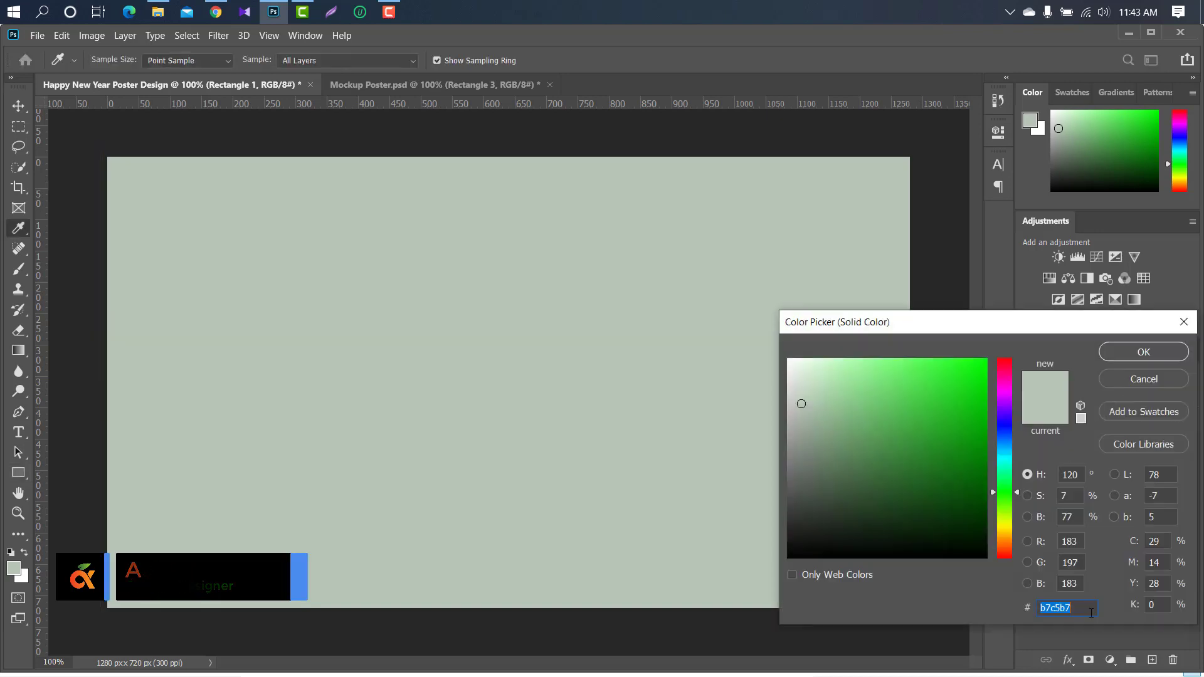
pyautogui.write('041014')
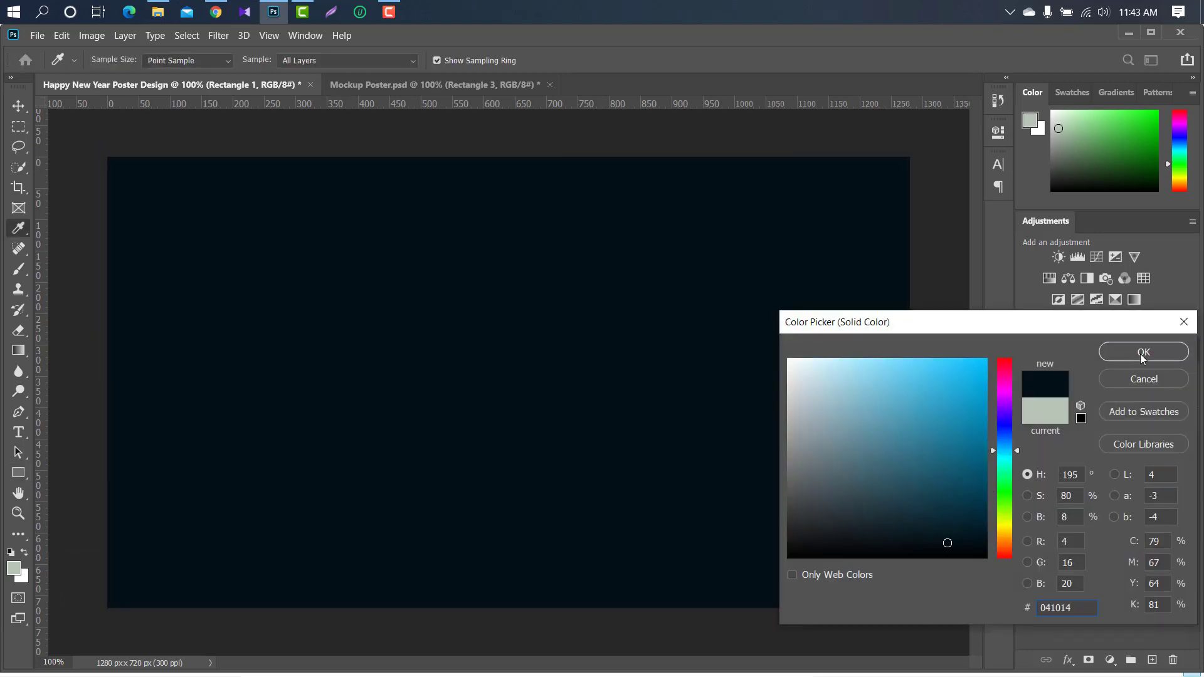
pyautogui.click(1143, 351)
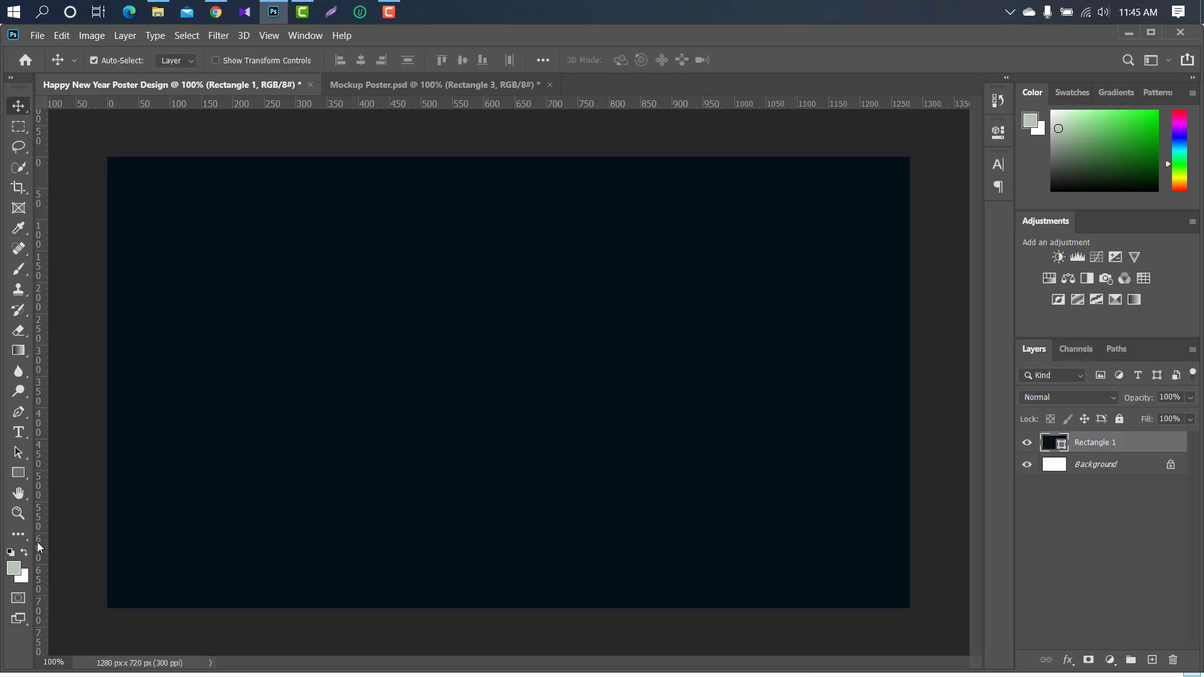
# Set the foreground painting colour to the same dark navy.
pyautogui.click(15, 569)
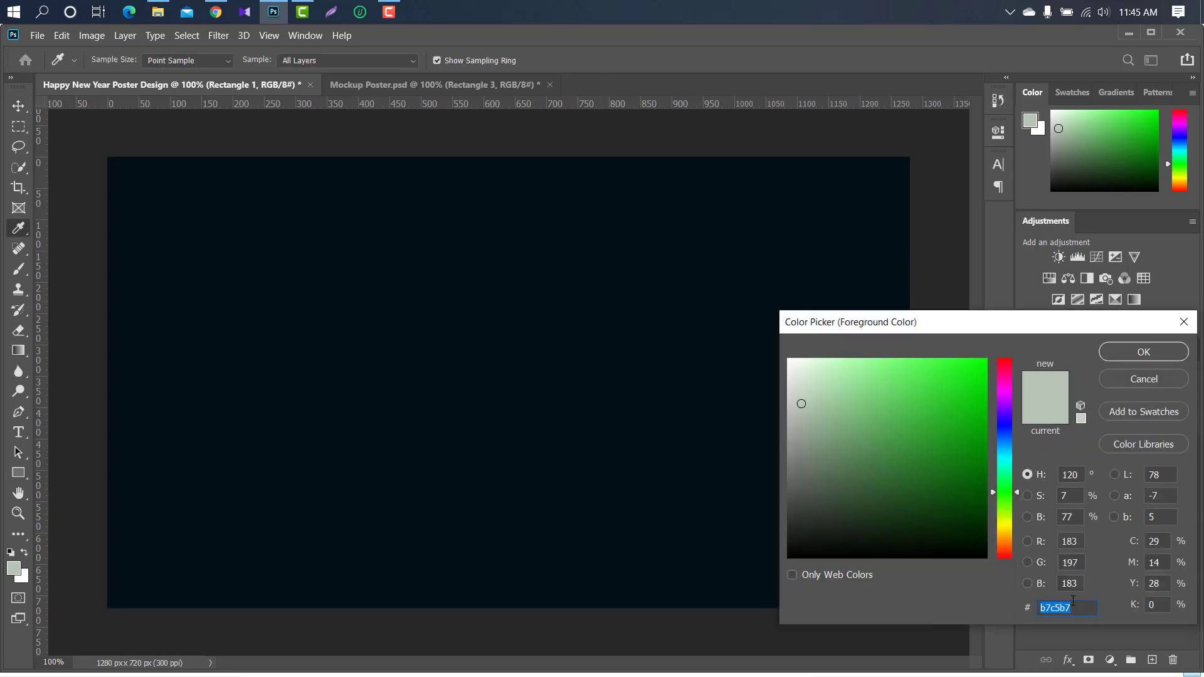
pyautogui.write('072530')
pyautogui.click(1144, 352)
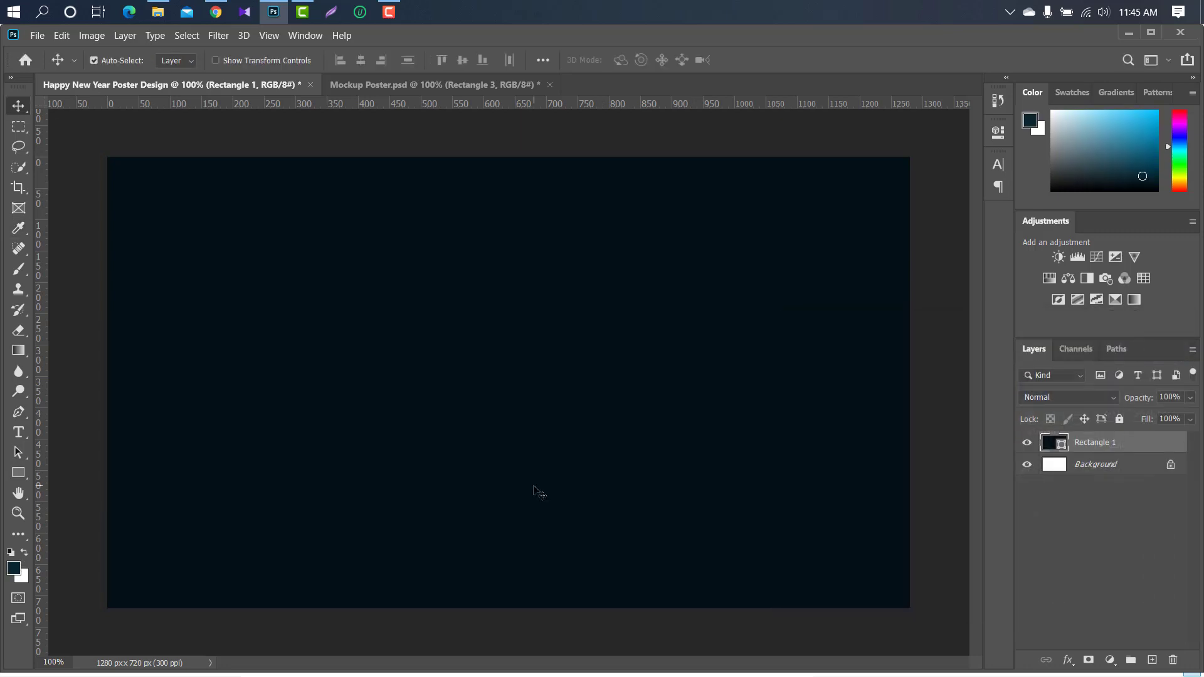
pyautogui.click(13, 271)
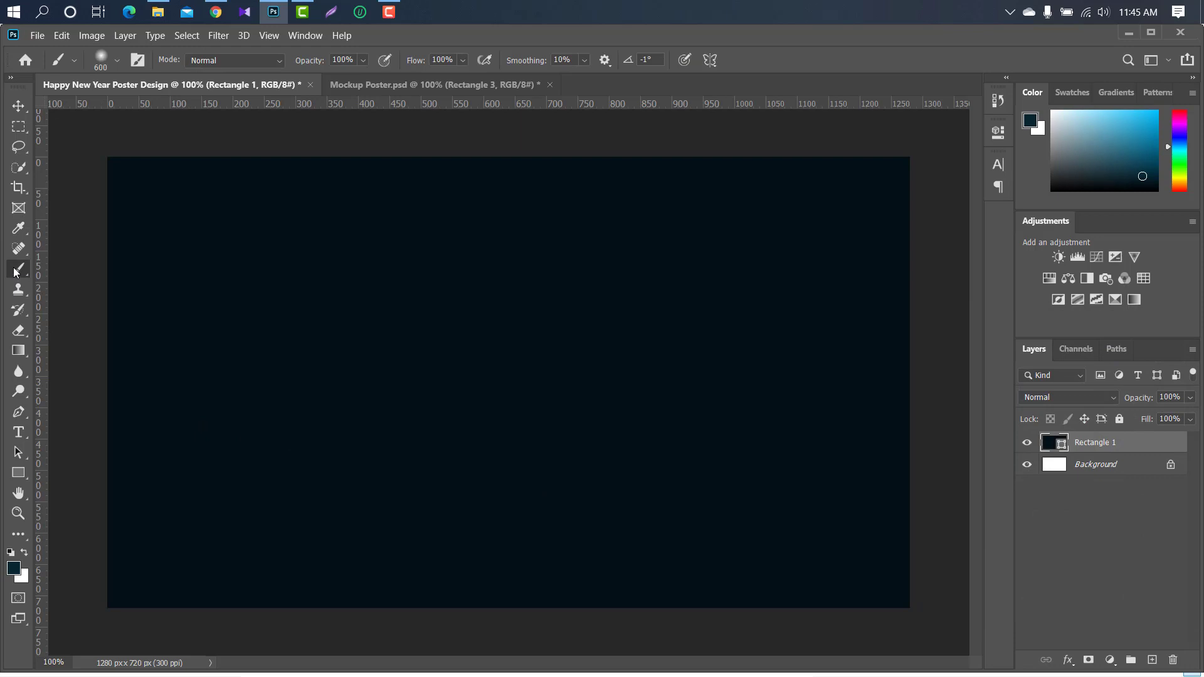
# Rasterize the rectangle layer and paint a large soft glow in its centre.
pyautogui.rightClick(1167, 443)
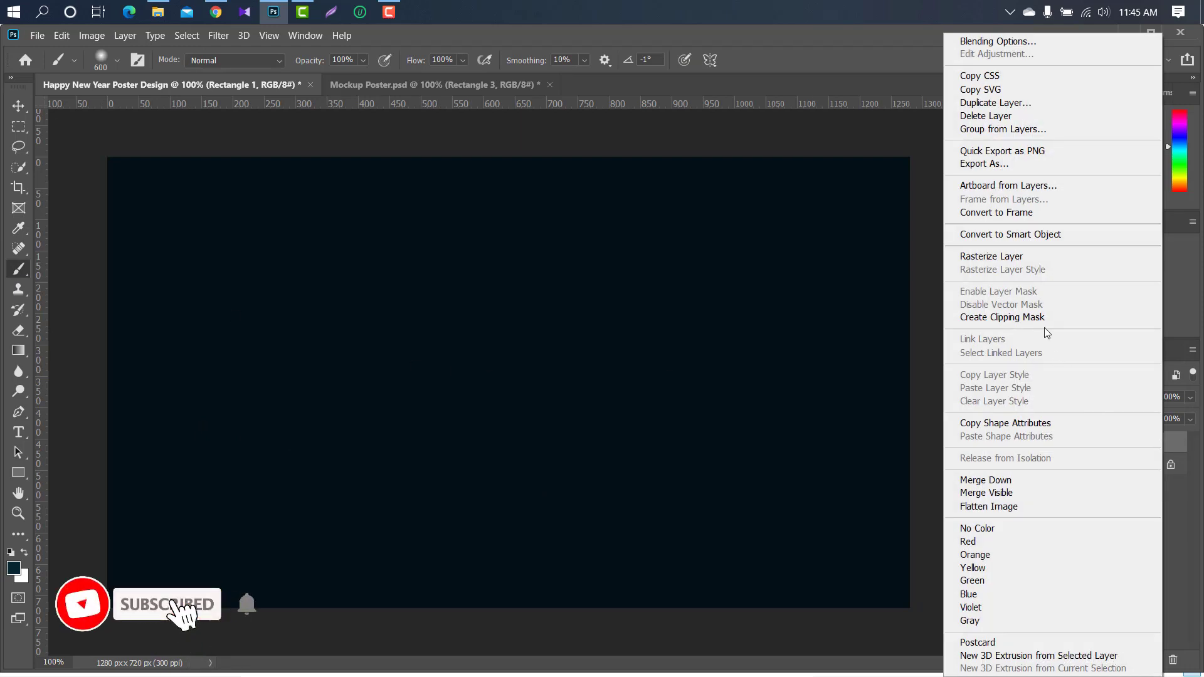
pyautogui.click(997, 255)
pyautogui.press(']')
pyautogui.press(']')
pyautogui.press(']')
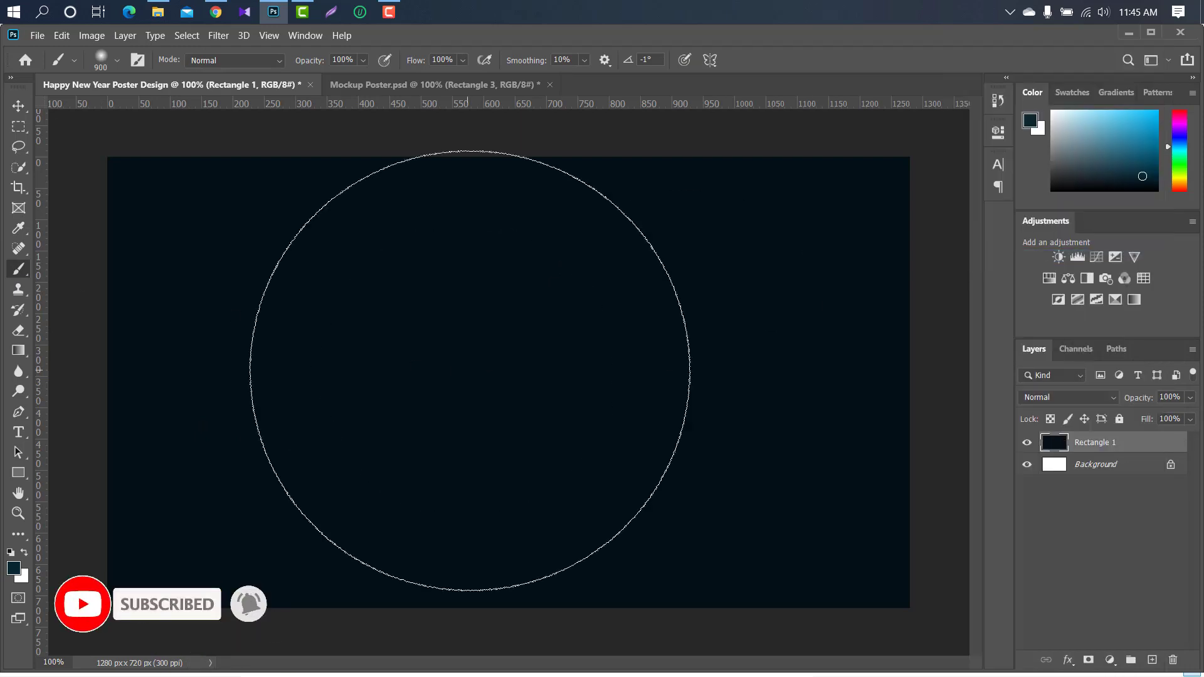
pyautogui.press(']')
pyautogui.press(']')
pyautogui.press(']')
pyautogui.click(481, 375)
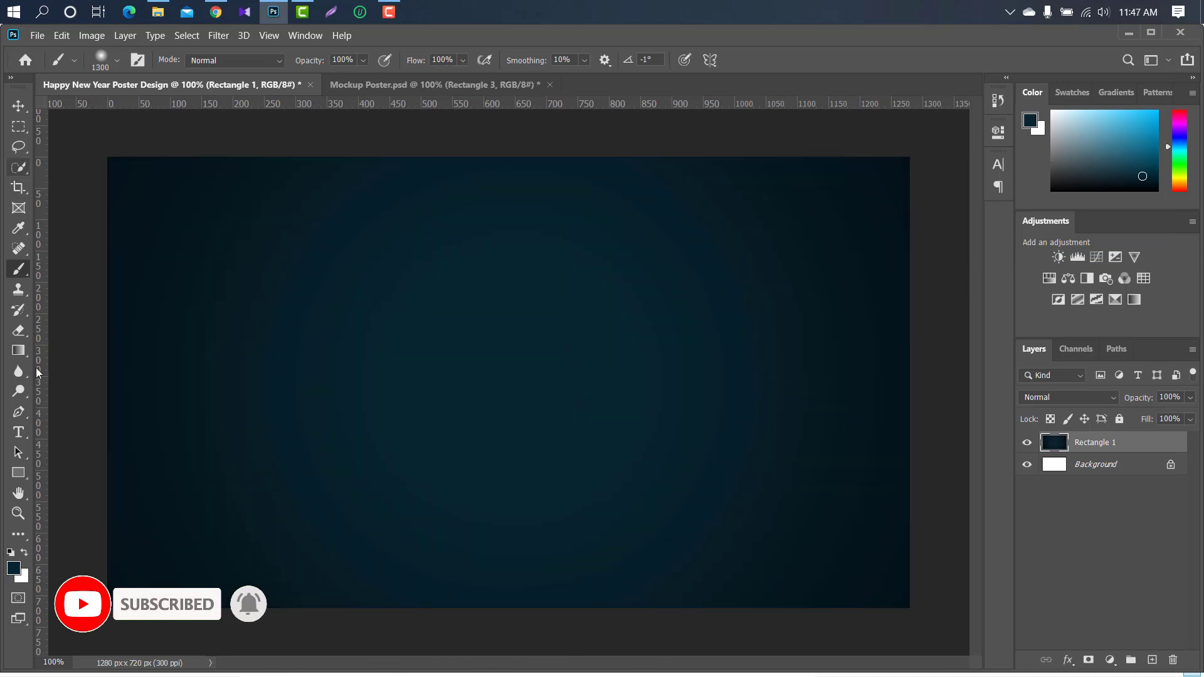
# Set the foreground colour to pale grey-green #becbbc and shrink the brush.
pyautogui.click(14, 568)
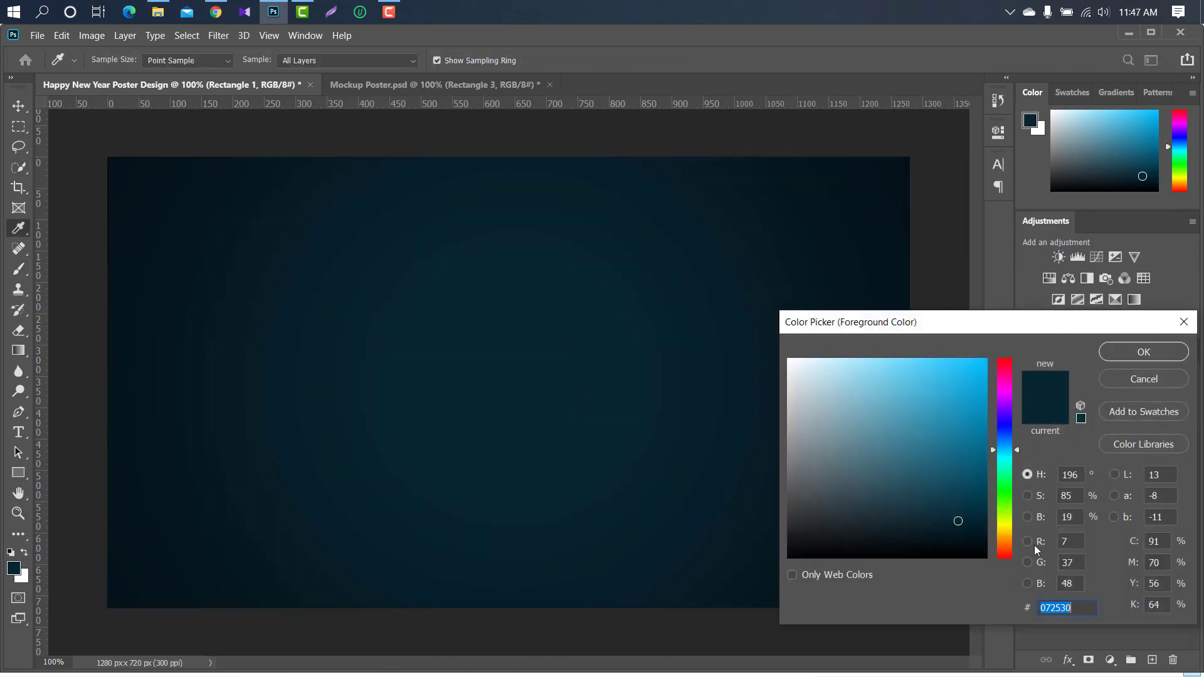
pyautogui.write('becbbc')
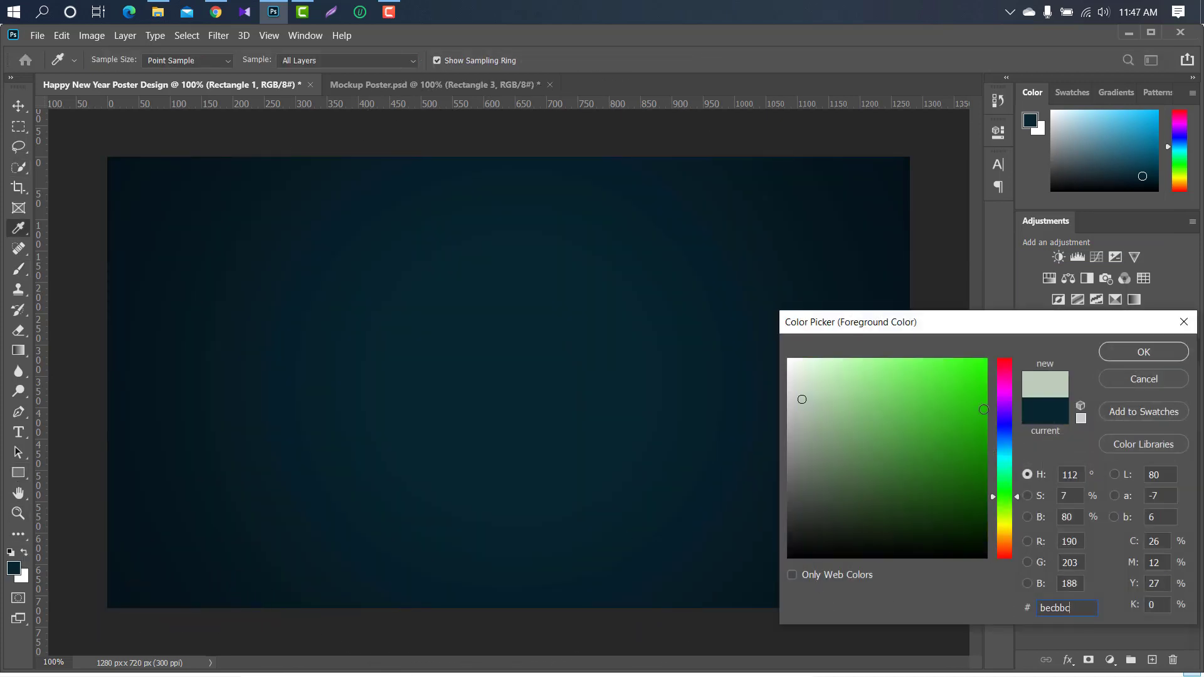
pyautogui.click(1134, 344)
pyautogui.press('[')
pyautogui.press('[')
pyautogui.press('[')
pyautogui.press('[')
pyautogui.press('[')
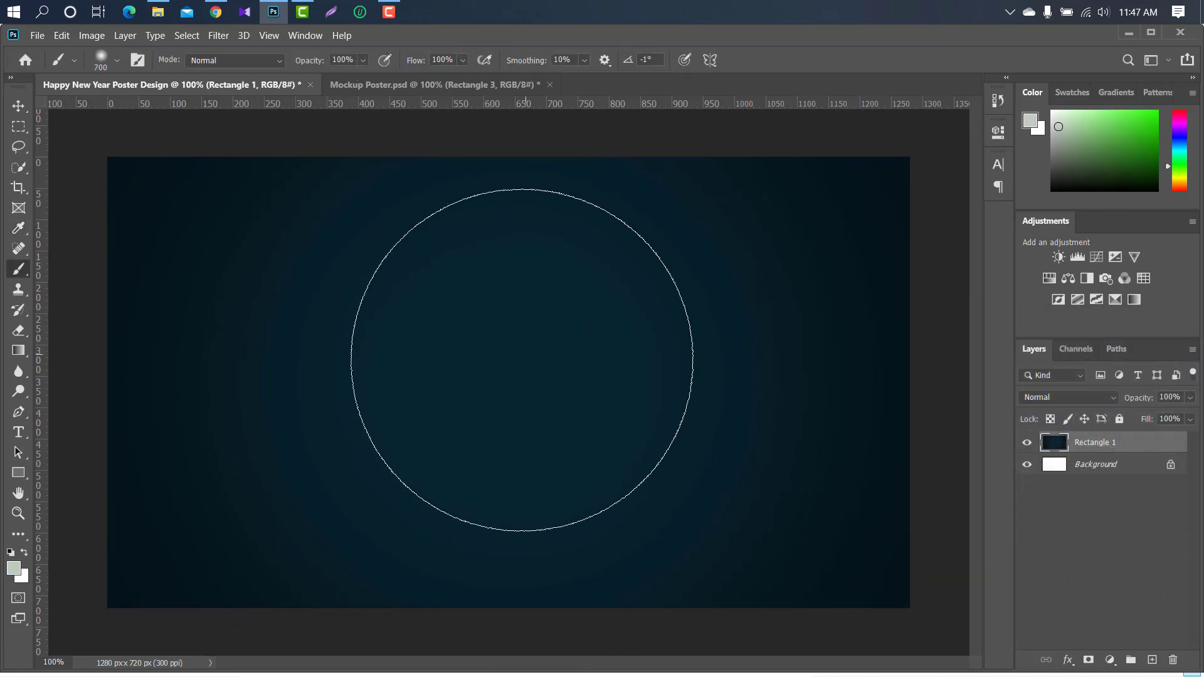
pyautogui.press('[')
pyautogui.press('[')
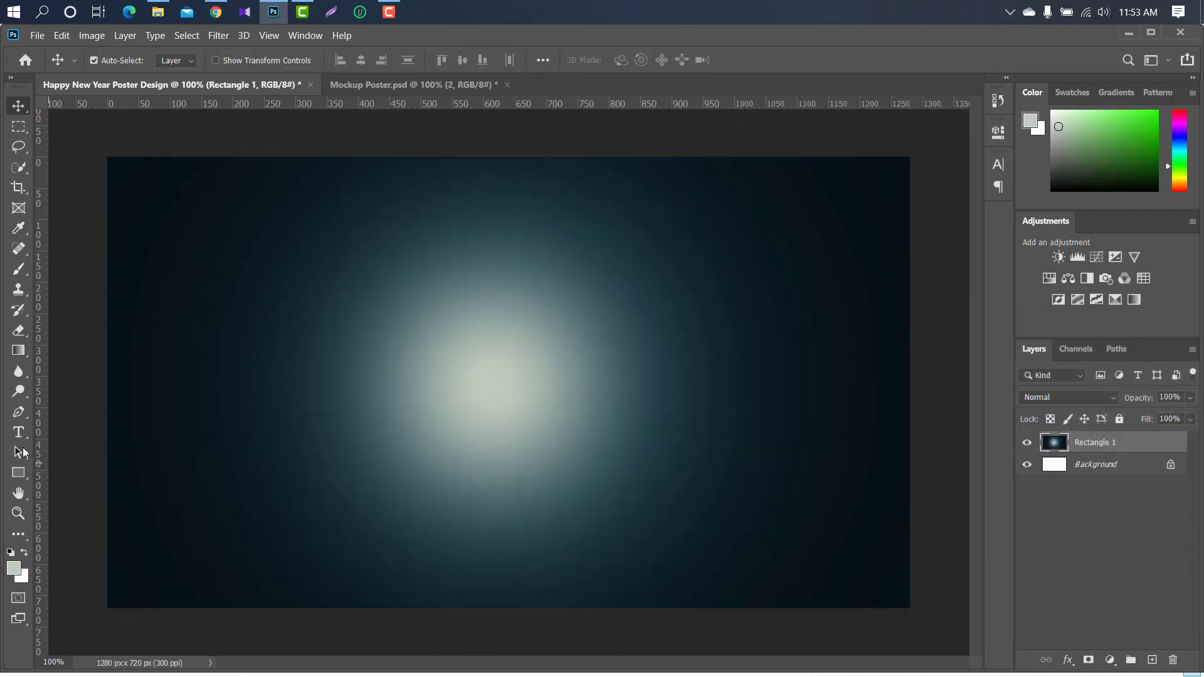
pyautogui.click(18, 432)
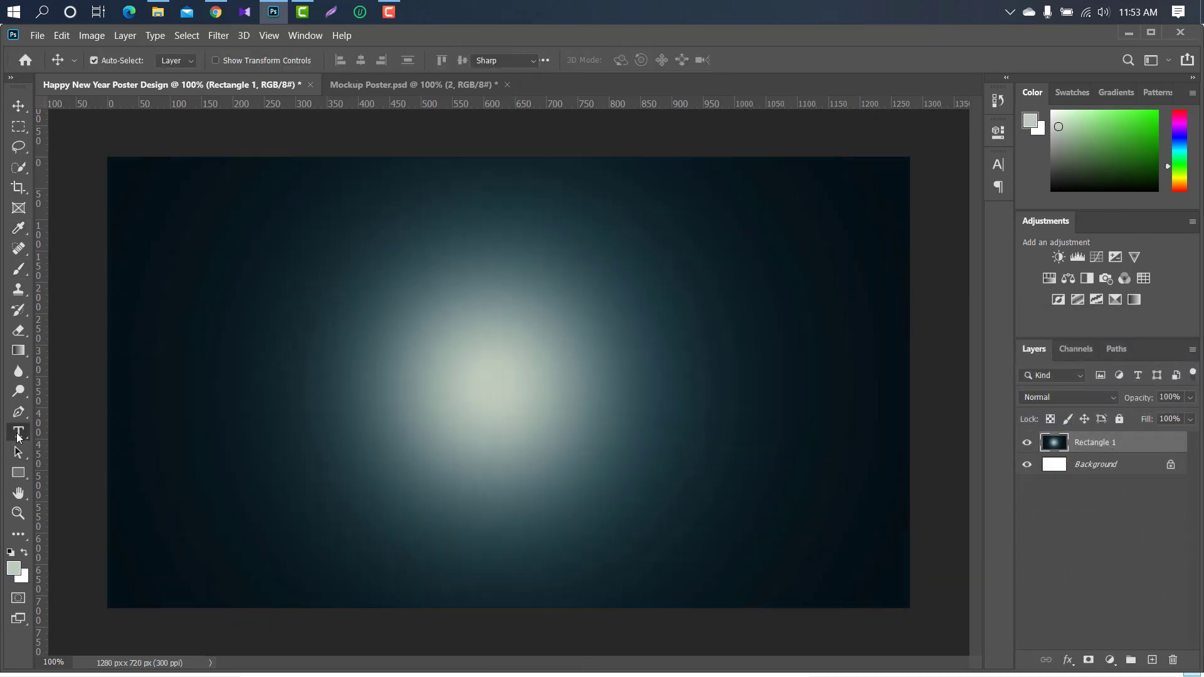
# Add a white Arial '2' at 87.28 pt to the left of the glow.
pyautogui.click(319, 364)
pyautogui.write('2')
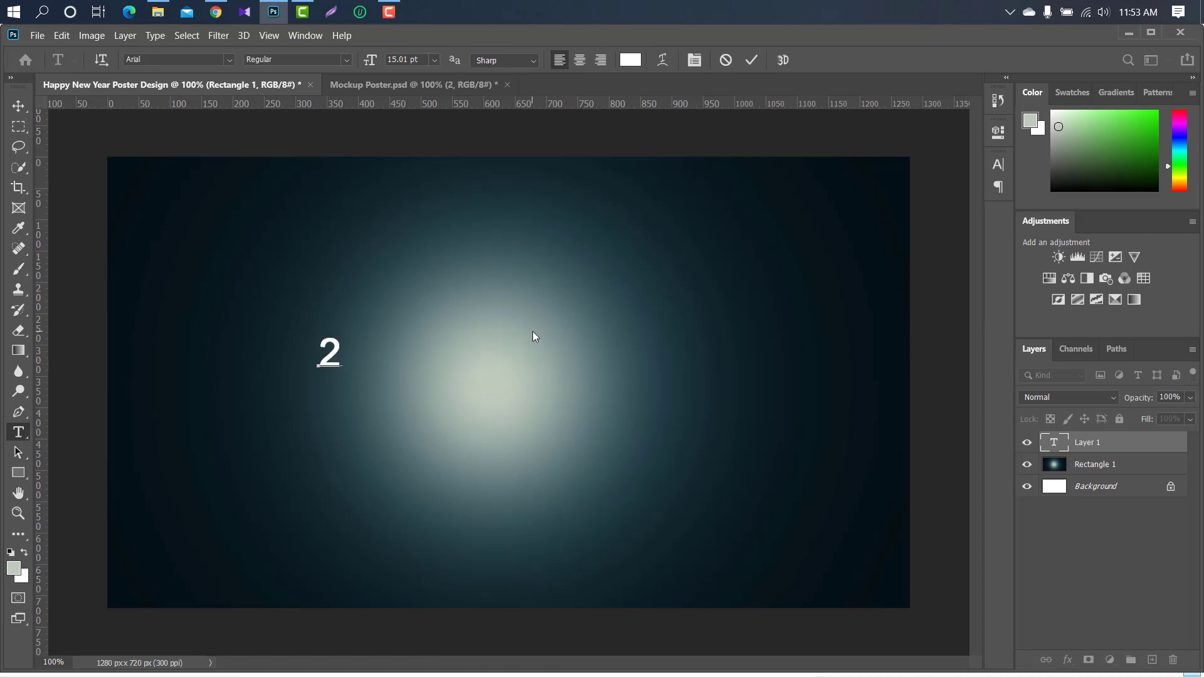
pyautogui.click(756, 58)
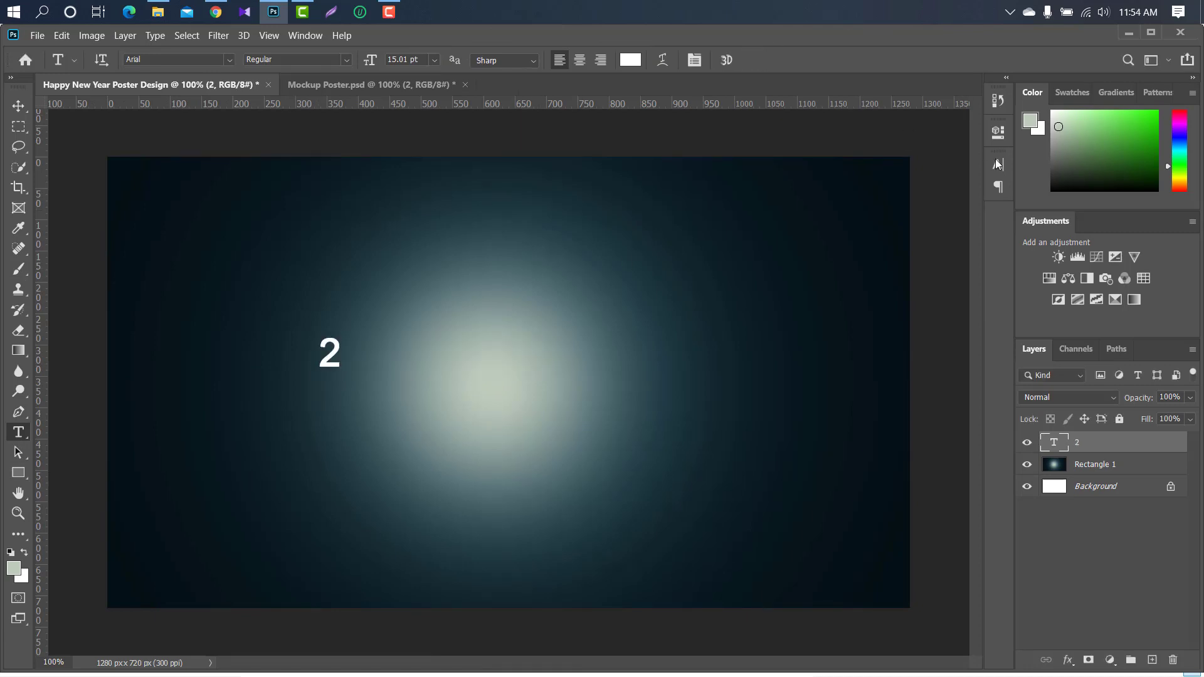
pyautogui.click(998, 164)
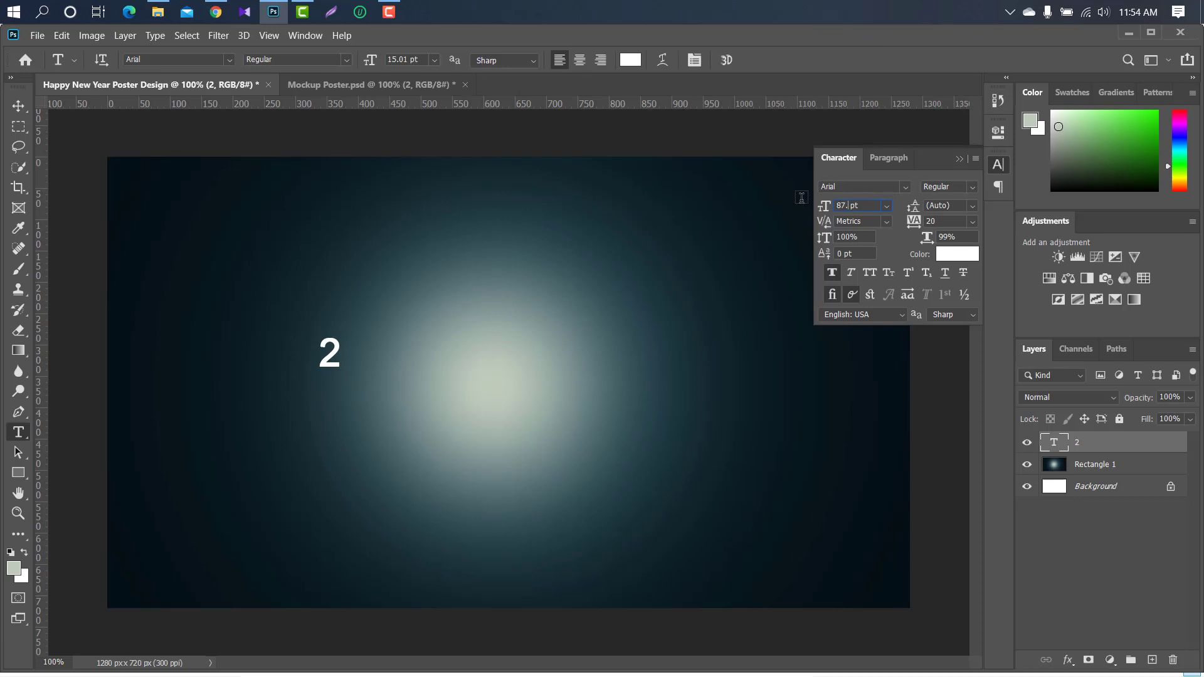
pyautogui.click(904, 188)
pyautogui.click(958, 158)
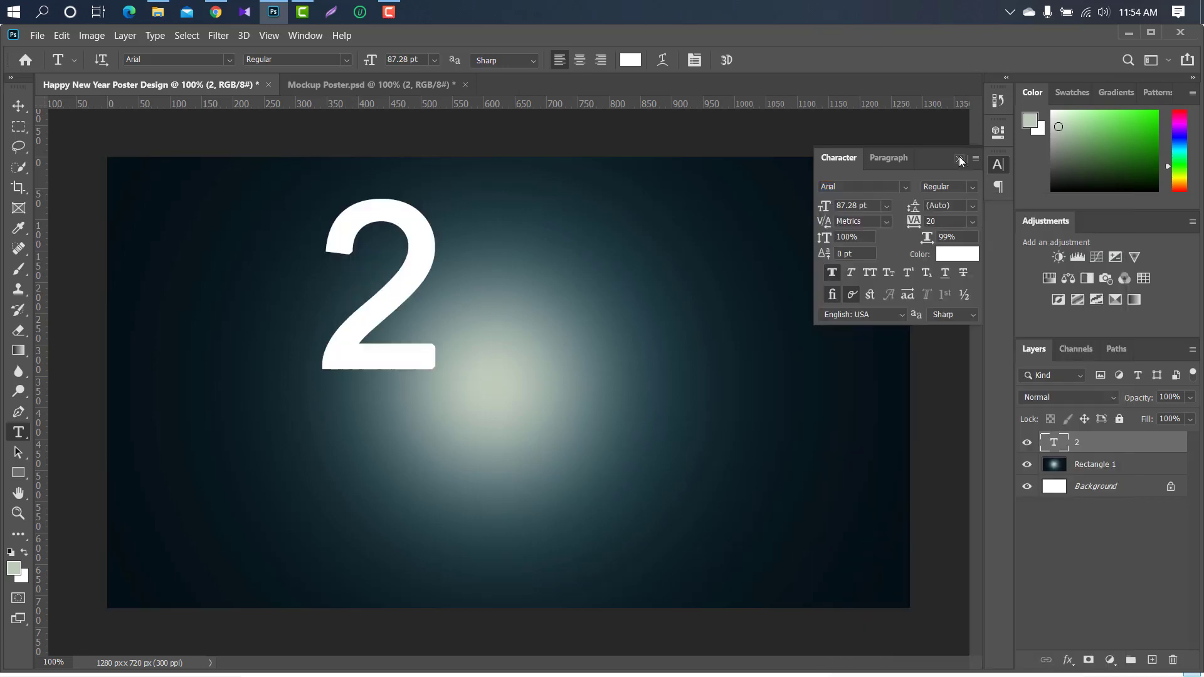
pyautogui.click(958, 158)
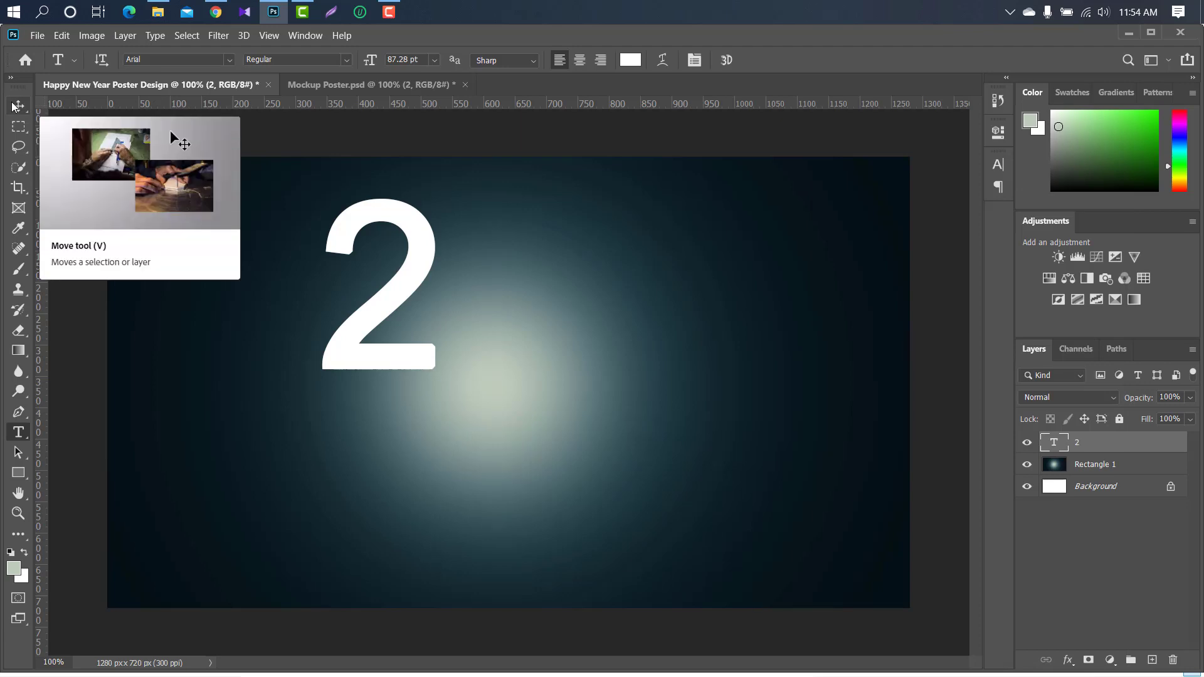
pyautogui.click(19, 106)
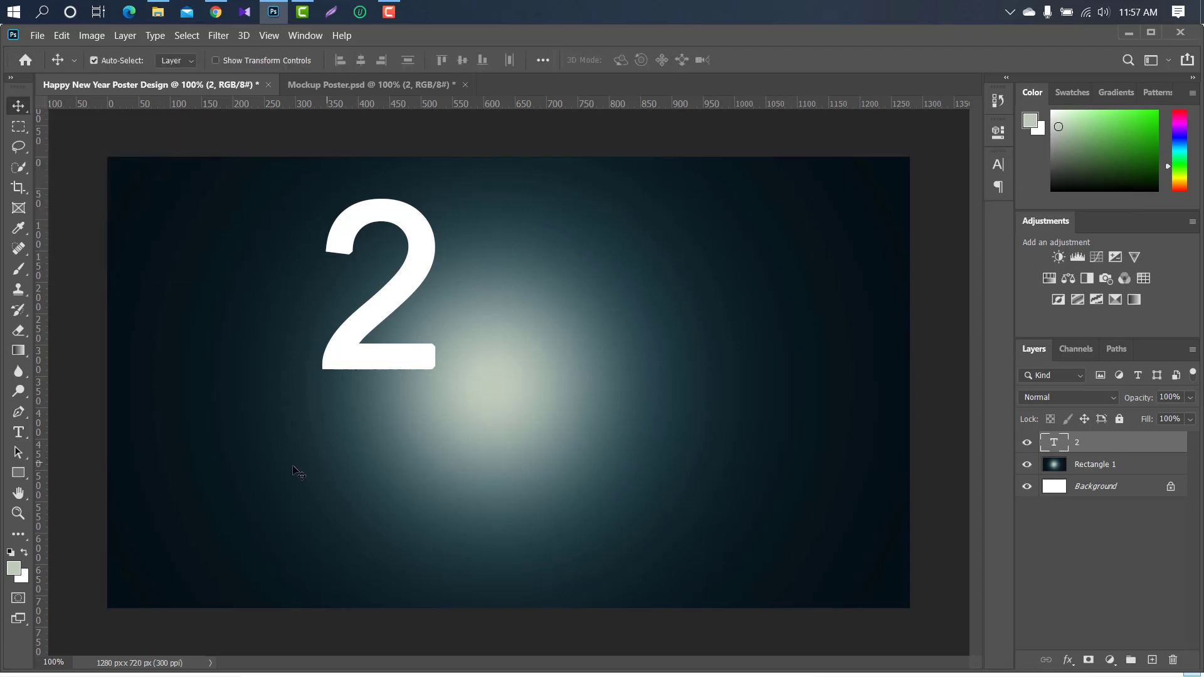
pyautogui.rightClick(30, 475)
# Draw a circle to the right of the 2 and move it up beside it.
pyautogui.click(81, 499)
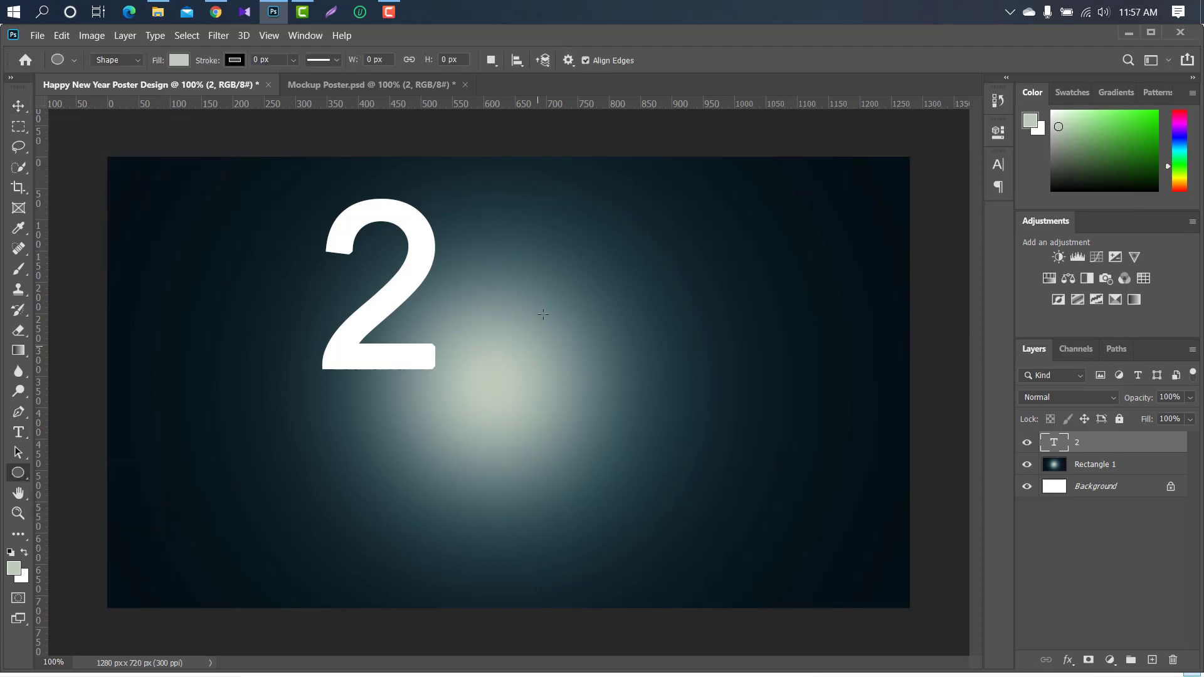
pyautogui.moveTo(516, 249); pyautogui.dragTo(684, 429)
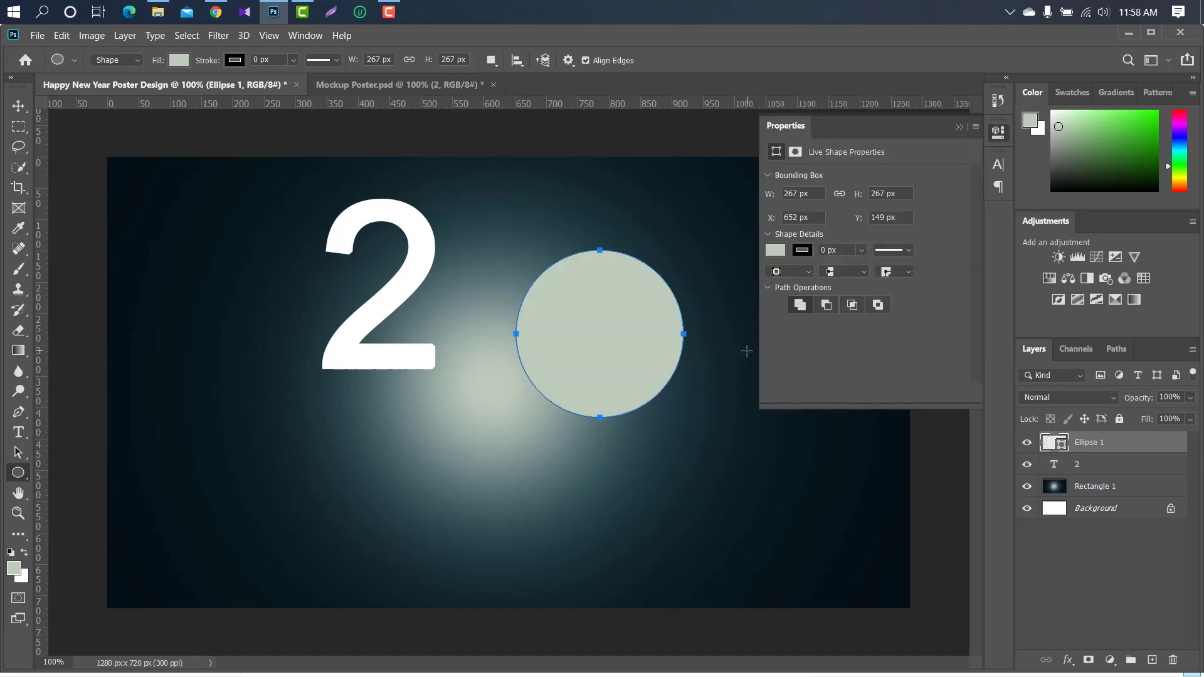
pyautogui.click(960, 129)
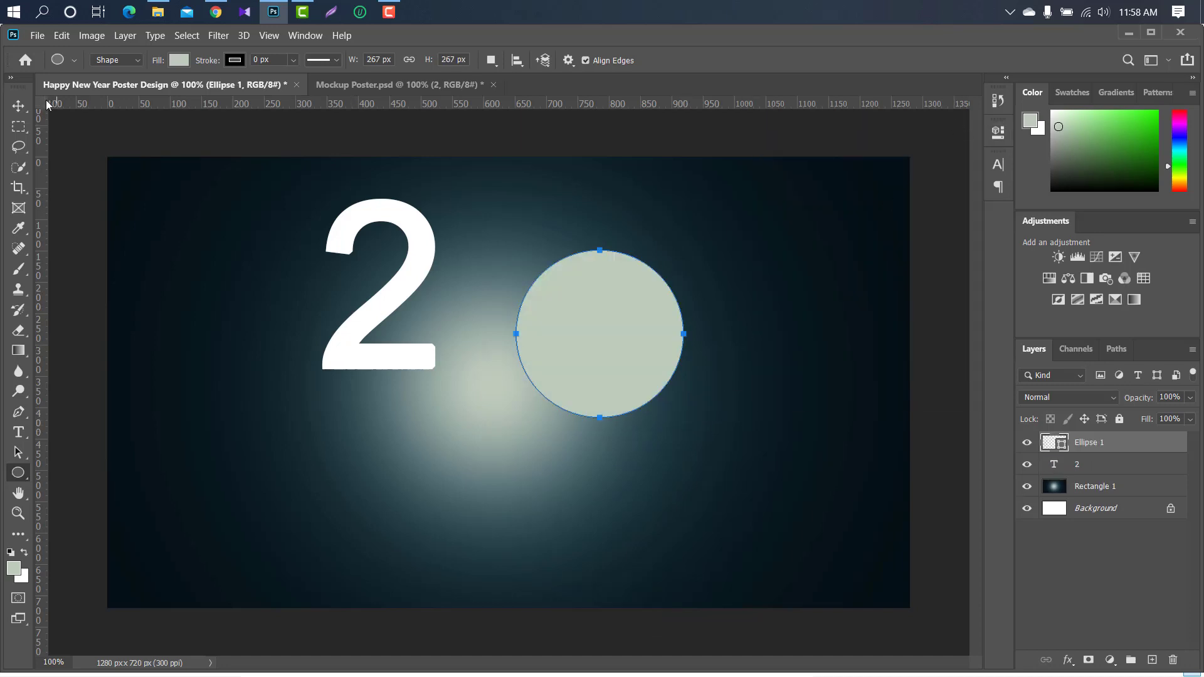
pyautogui.click(15, 107)
pyautogui.moveTo(638, 334); pyautogui.dragTo(630, 286)
# Duplicate the circle, make the copy green, and shrink and shift it slightly right.
pyautogui.moveTo(1132, 444); pyautogui.dragTo(1152, 659)
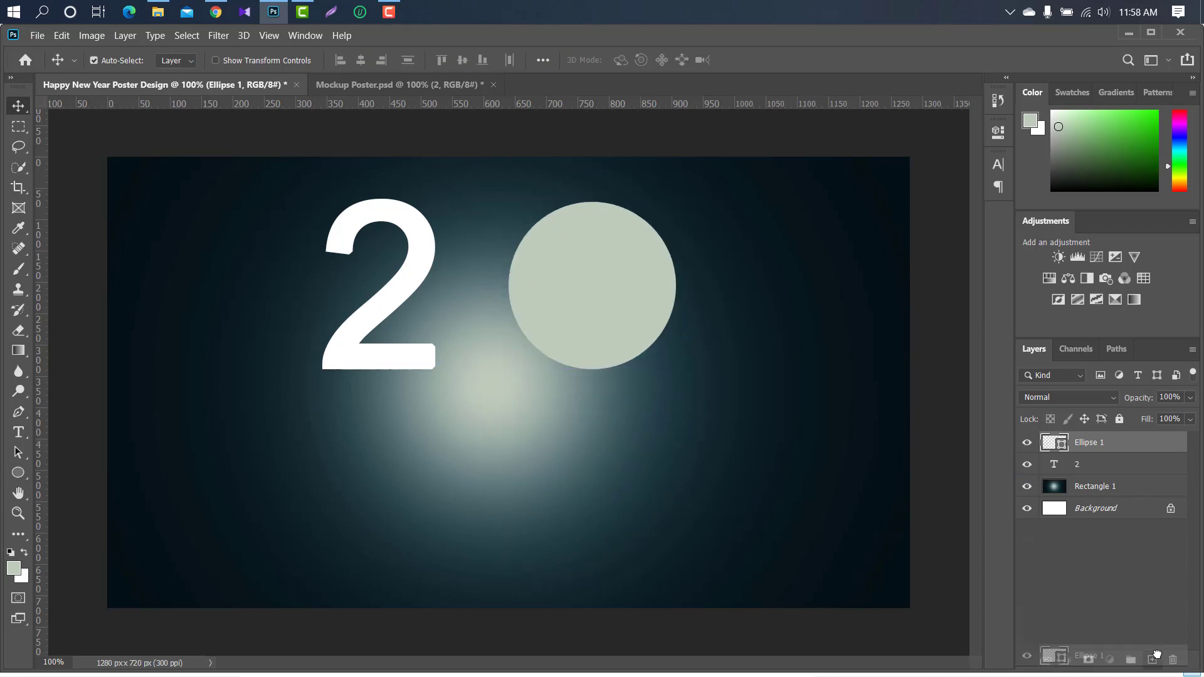
pyautogui.doubleClick(1062, 447)
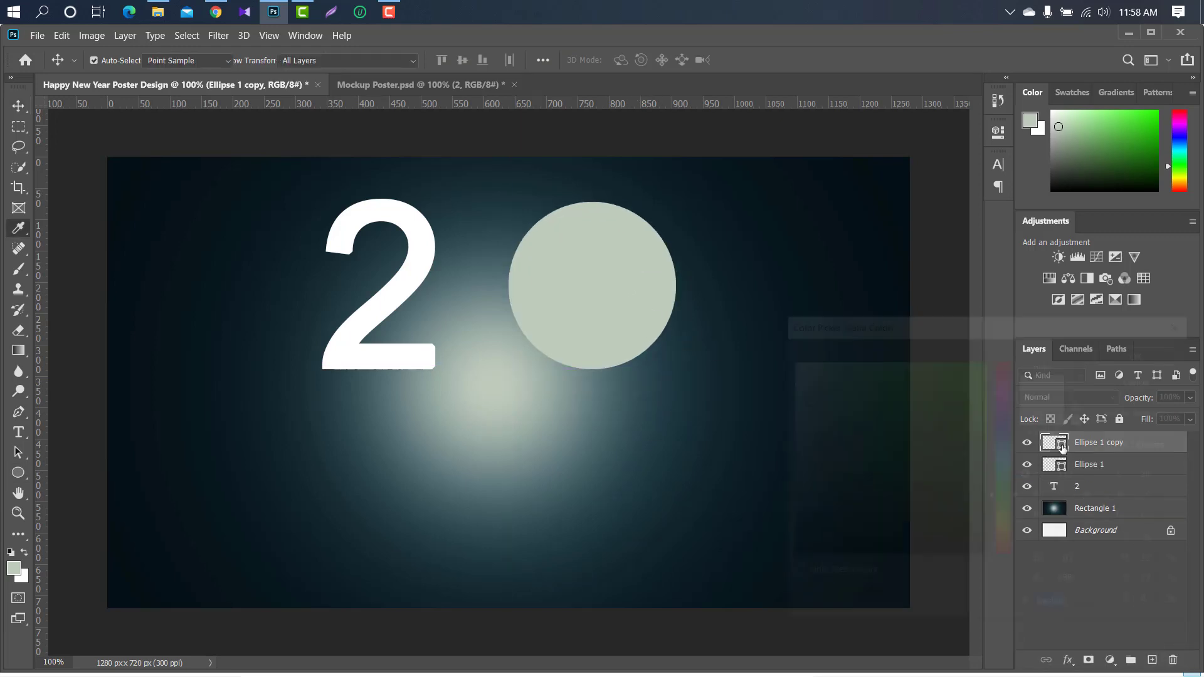
pyautogui.click(957, 407)
pyautogui.click(1116, 352)
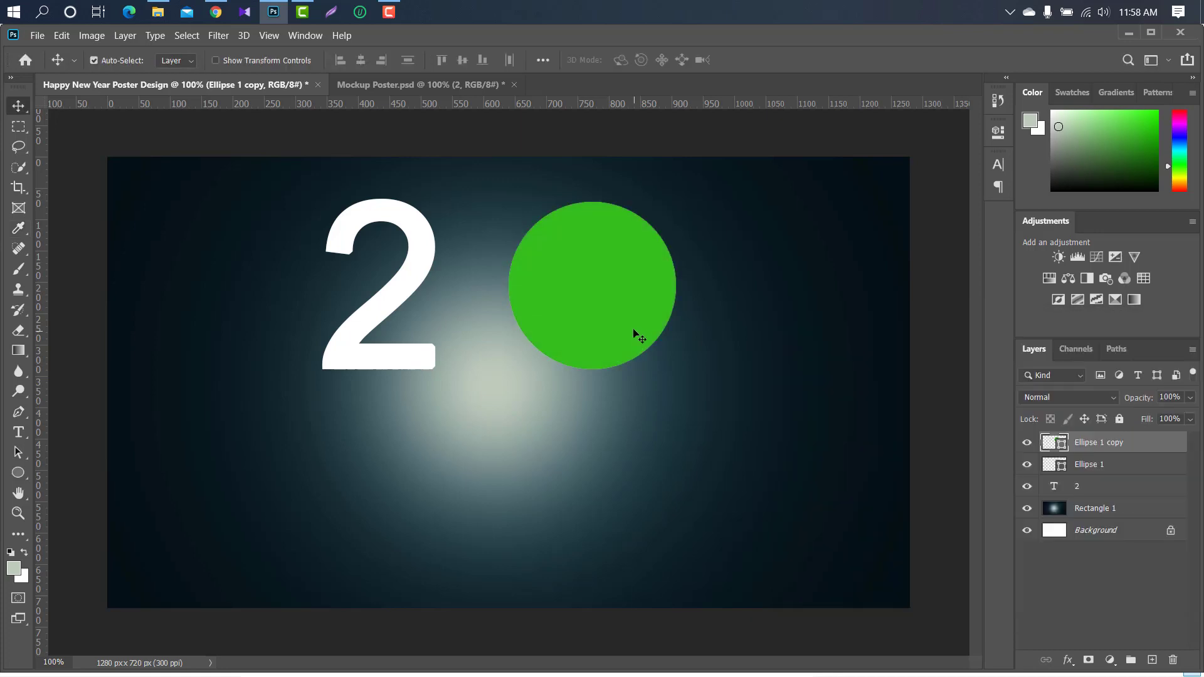
pyautogui.hotkey('ctrl', 't')
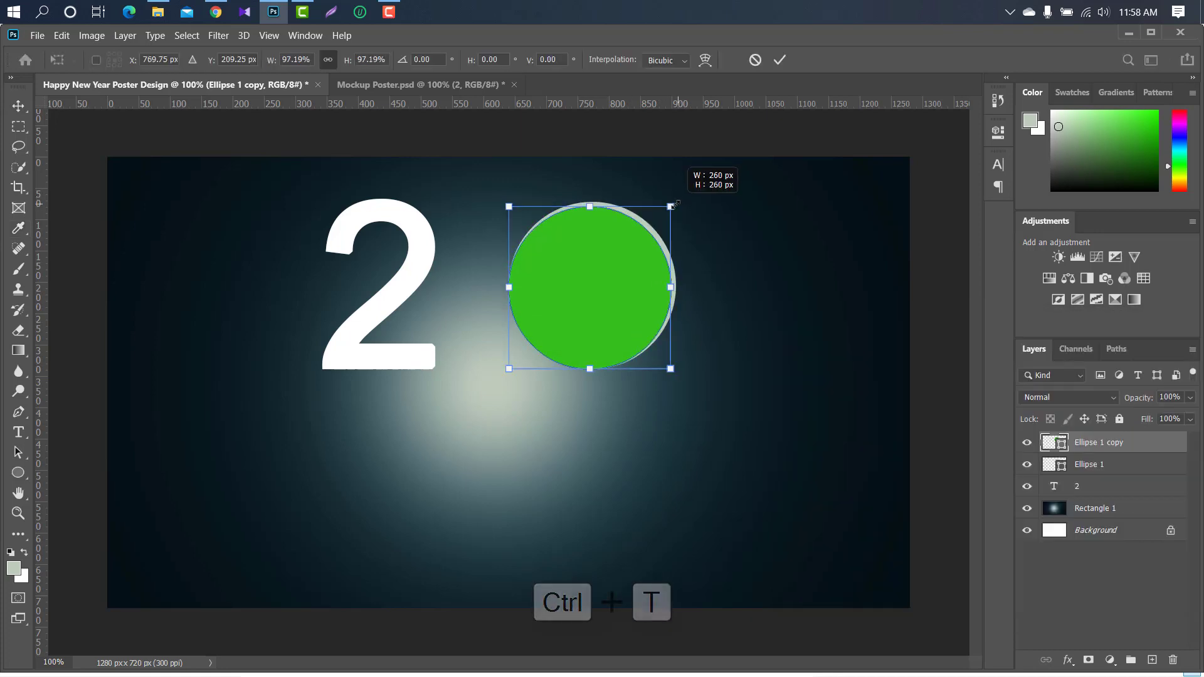
pyautogui.moveTo(675, 202); pyautogui.dragTo(660, 219)
pyautogui.moveTo(563, 279); pyautogui.dragTo(579, 279)
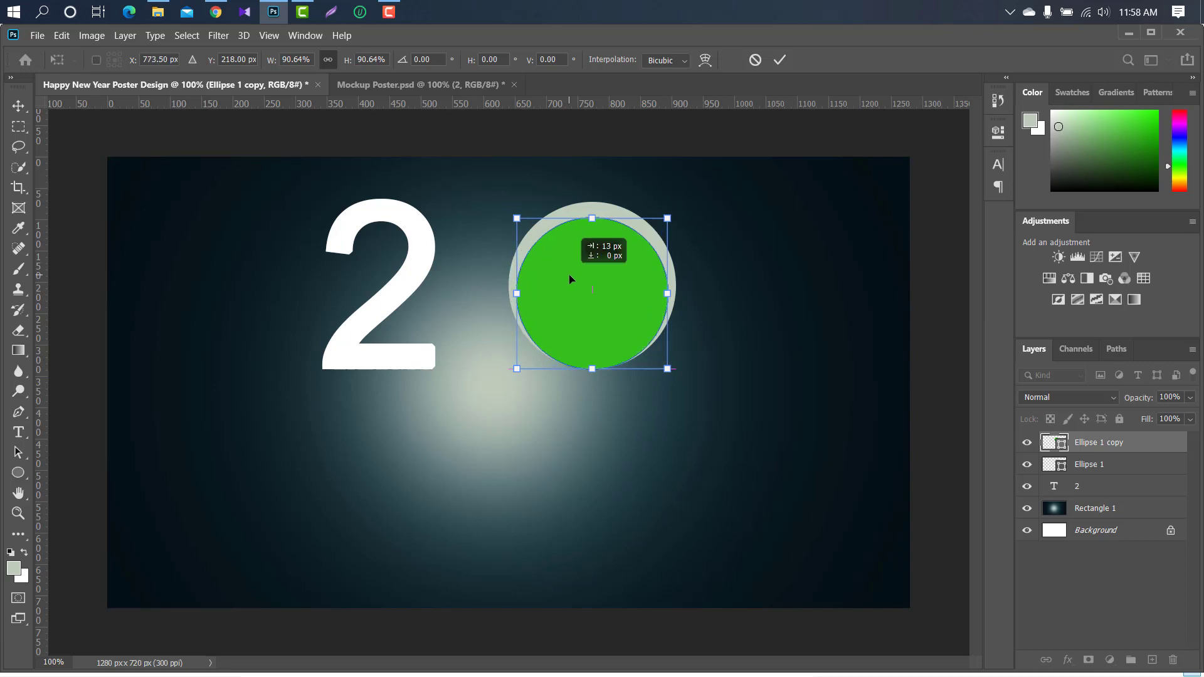
pyautogui.click(781, 60)
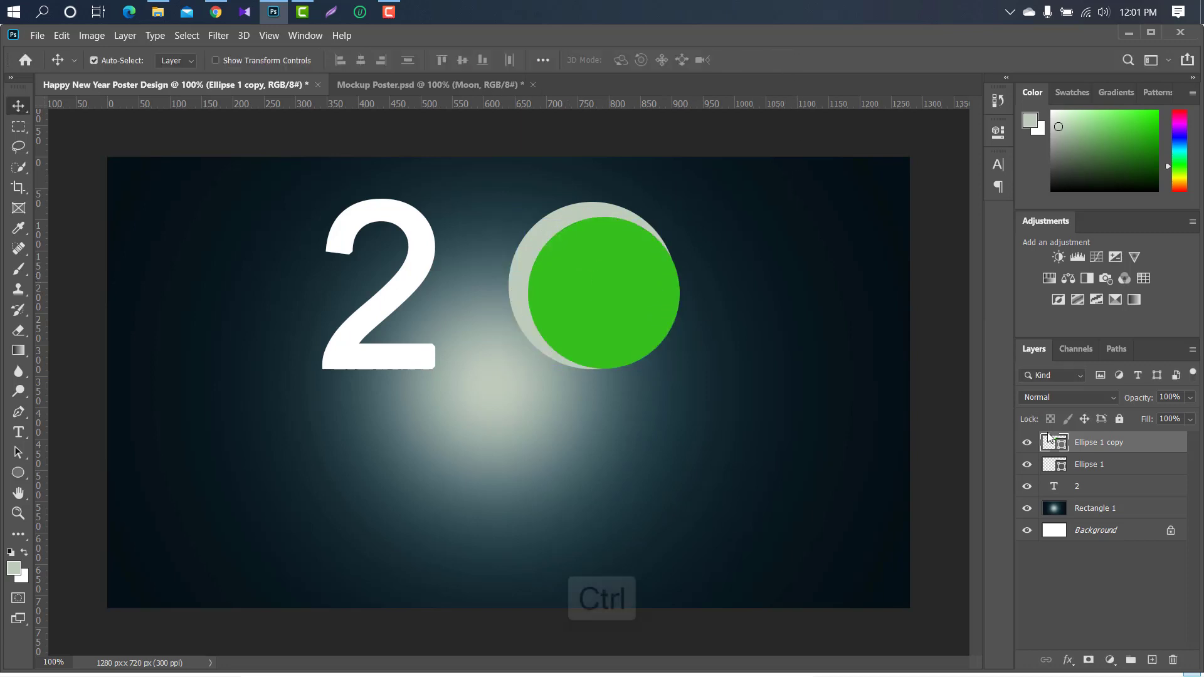
# Cut the green circle's shape out of the rasterized grey circle, then delete the copy and deselect.
pyautogui.keyDown('ctrl'); pyautogui.click(1064, 447); pyautogui.keyUp('ctrl')
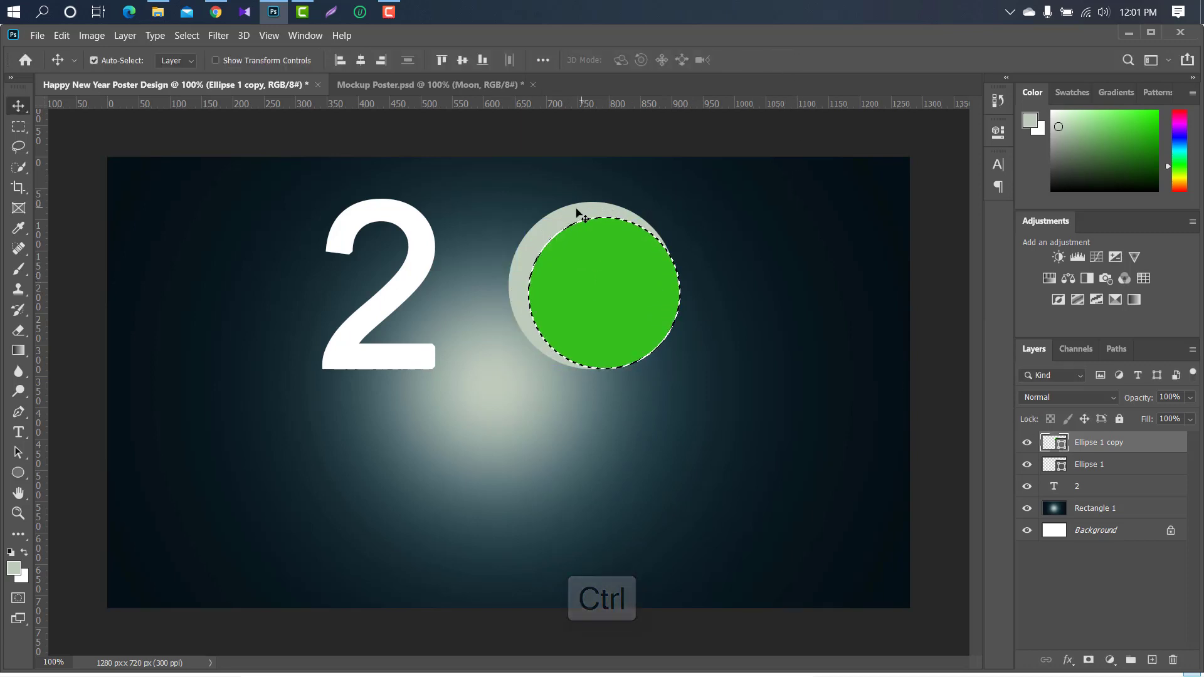
pyautogui.click(572, 215)
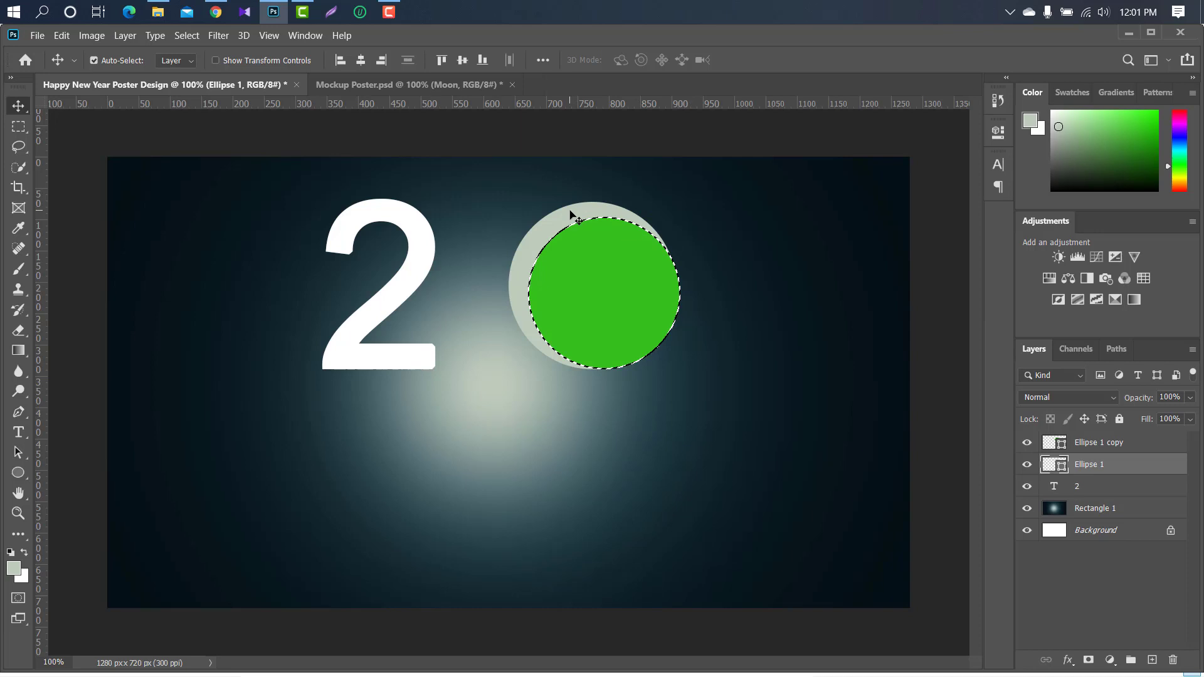
pyautogui.rightClick(1142, 478)
pyautogui.click(983, 255)
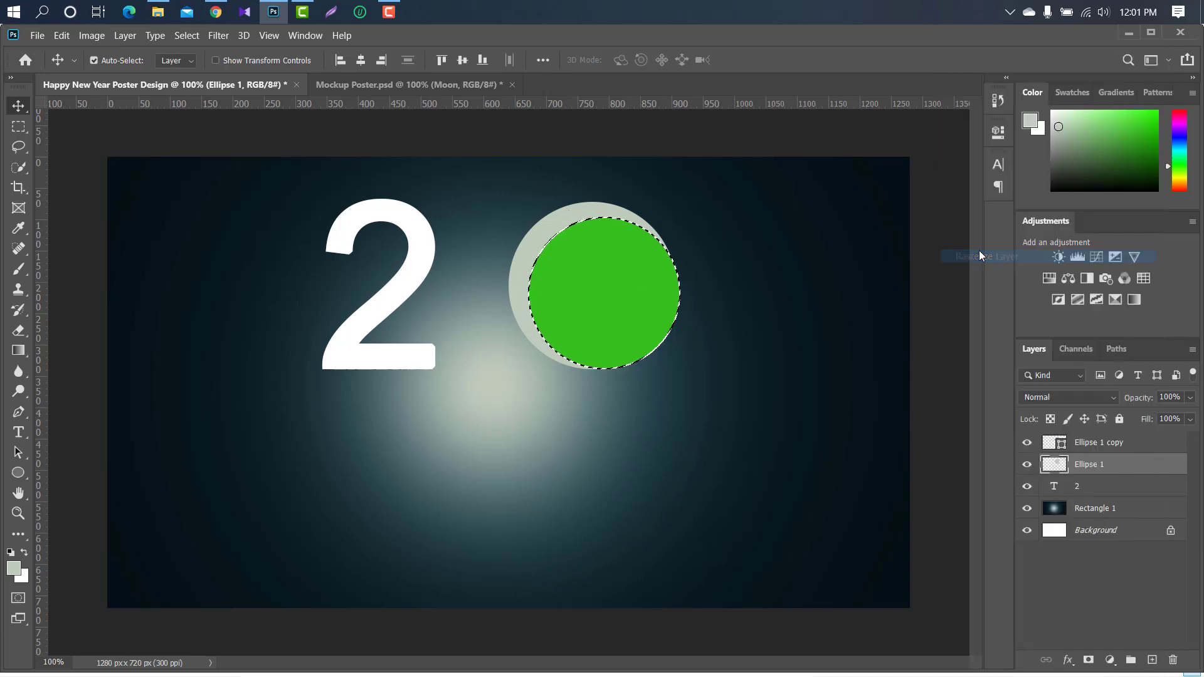
pyautogui.press('Delete')
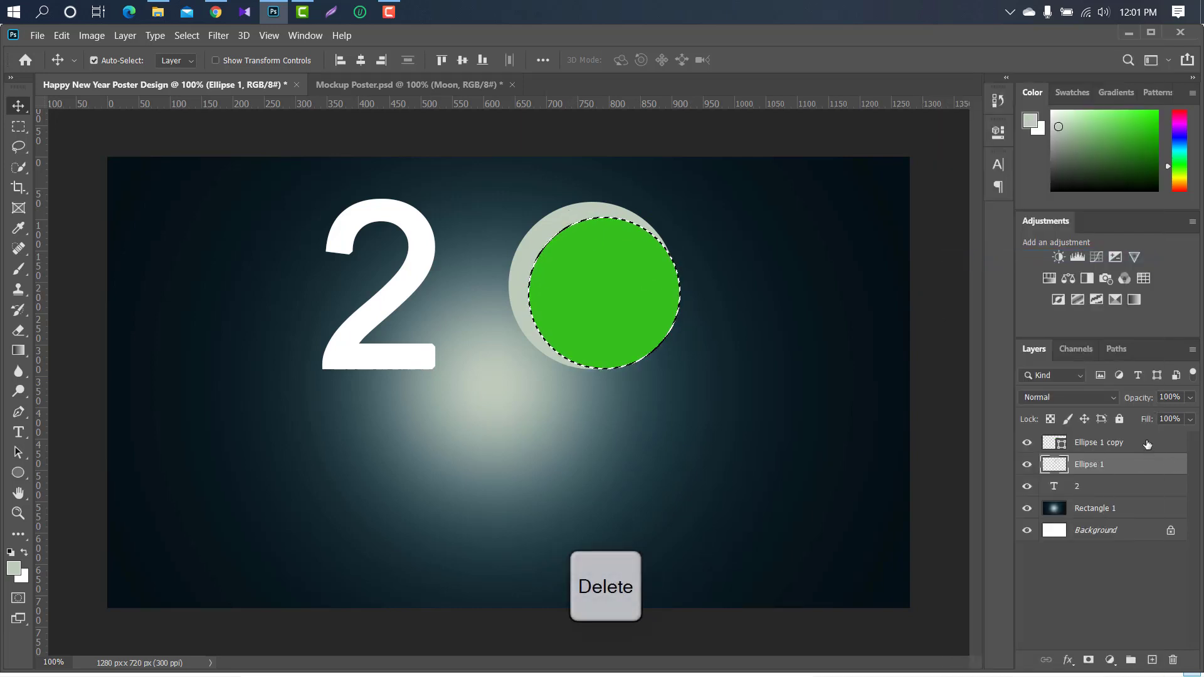
pyautogui.click(1147, 443)
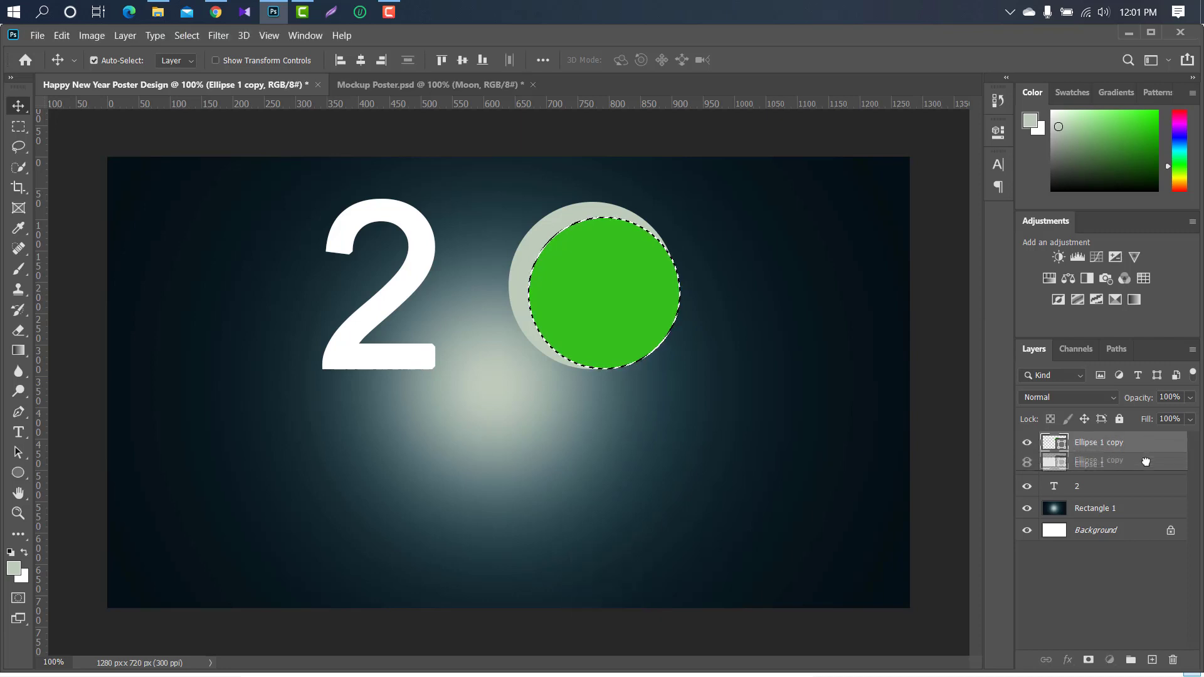
pyautogui.moveTo(1147, 443); pyautogui.dragTo(1173, 659)
pyautogui.hotkey('ctrl', 'd')
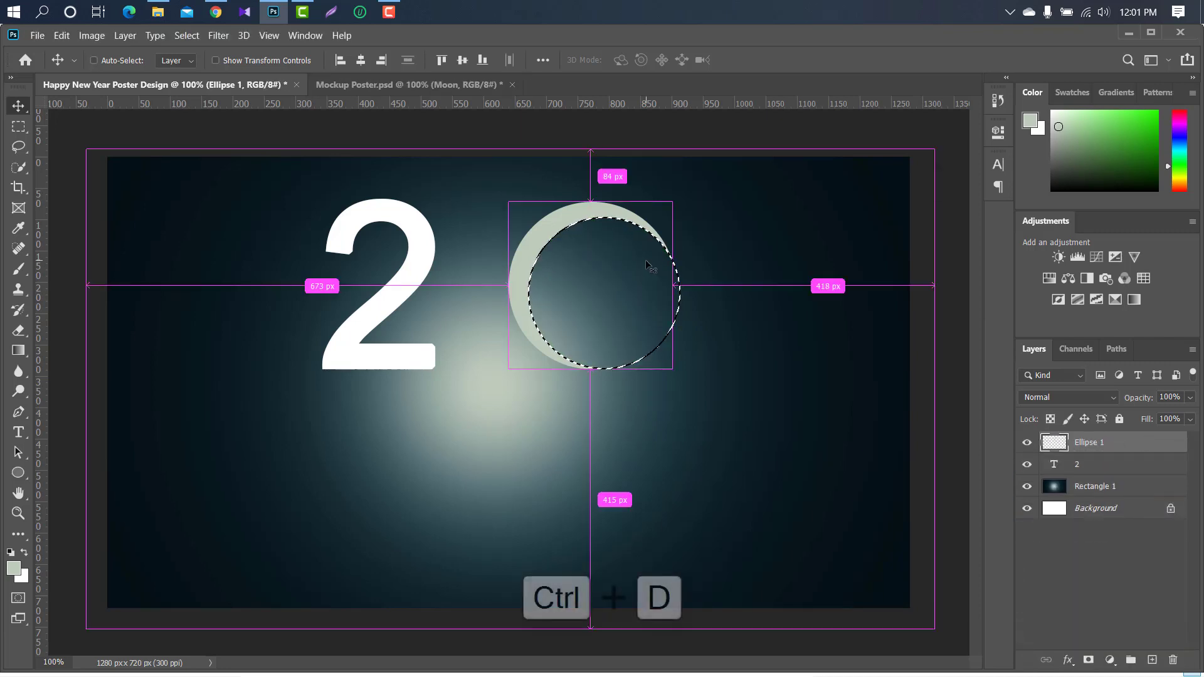
pyautogui.hotkey('ctrl', 'd')
# Move the crescent against the 2 and place a duplicate 2 diagonally down-right.
pyautogui.moveTo(588, 204); pyautogui.dragTo(506, 273)
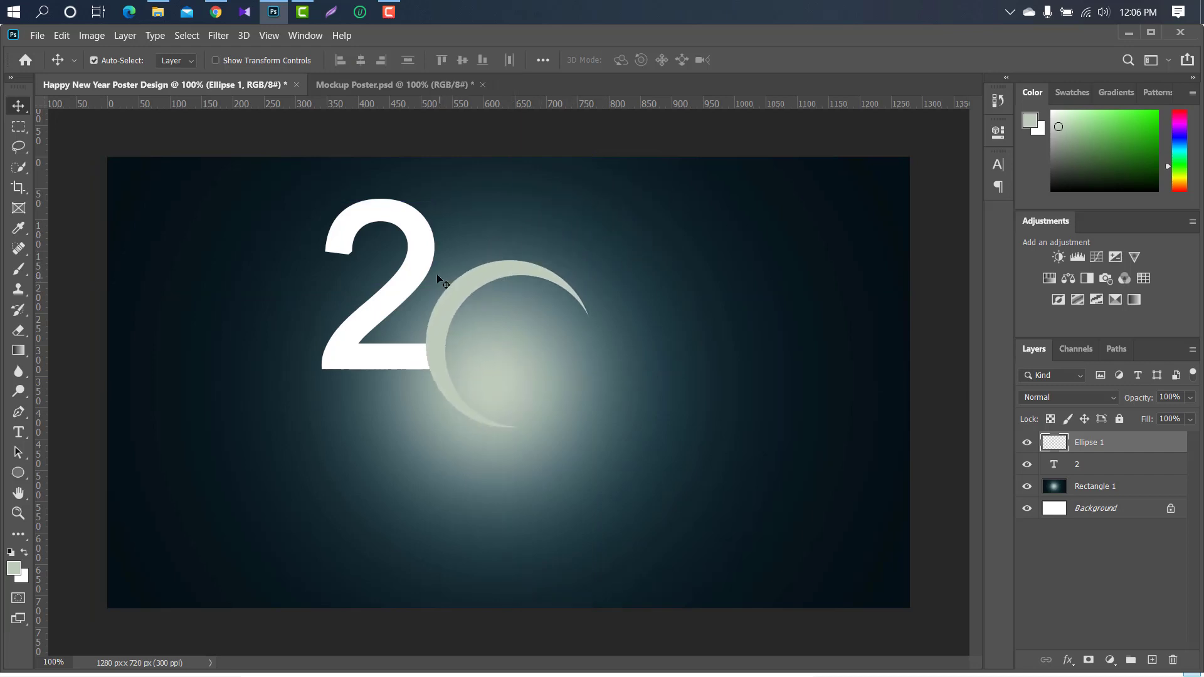
pyautogui.click(424, 246)
pyautogui.moveTo(1118, 469); pyautogui.dragTo(1152, 660)
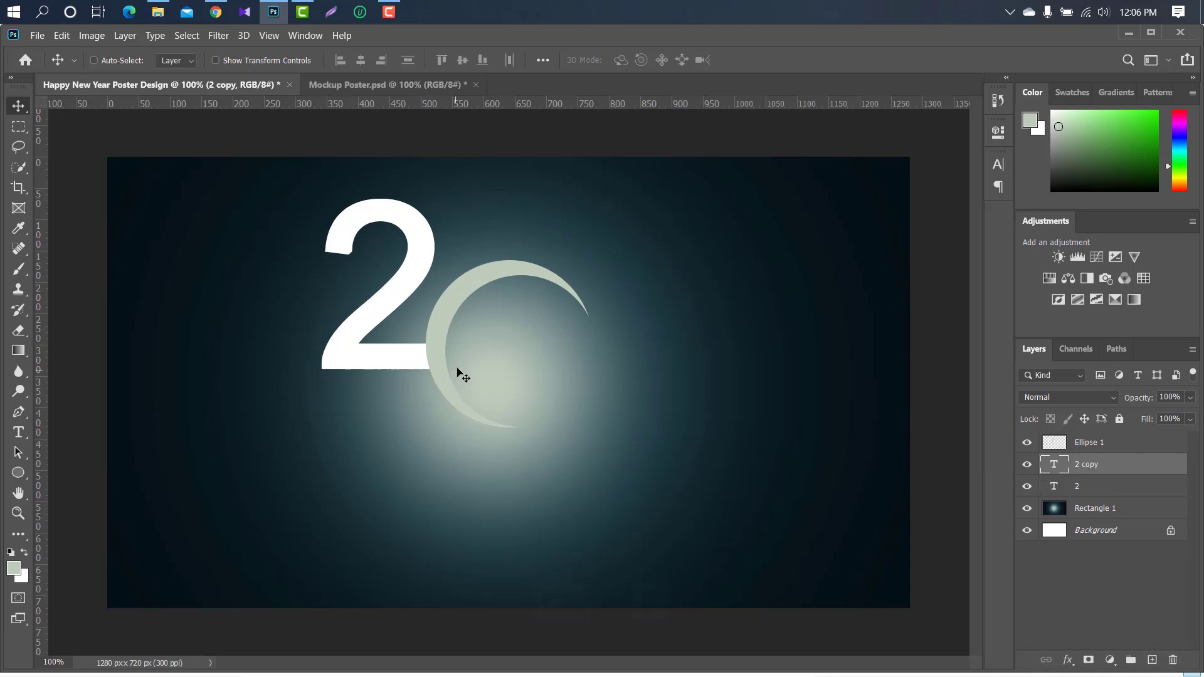
pyautogui.hotkey('ctrl', 't')
pyautogui.moveTo(399, 282)
pyautogui.mouseDown()
pyautogui.moveTo(574, 372)
pyautogui.moveTo(592, 421)
pyautogui.mouseUp()
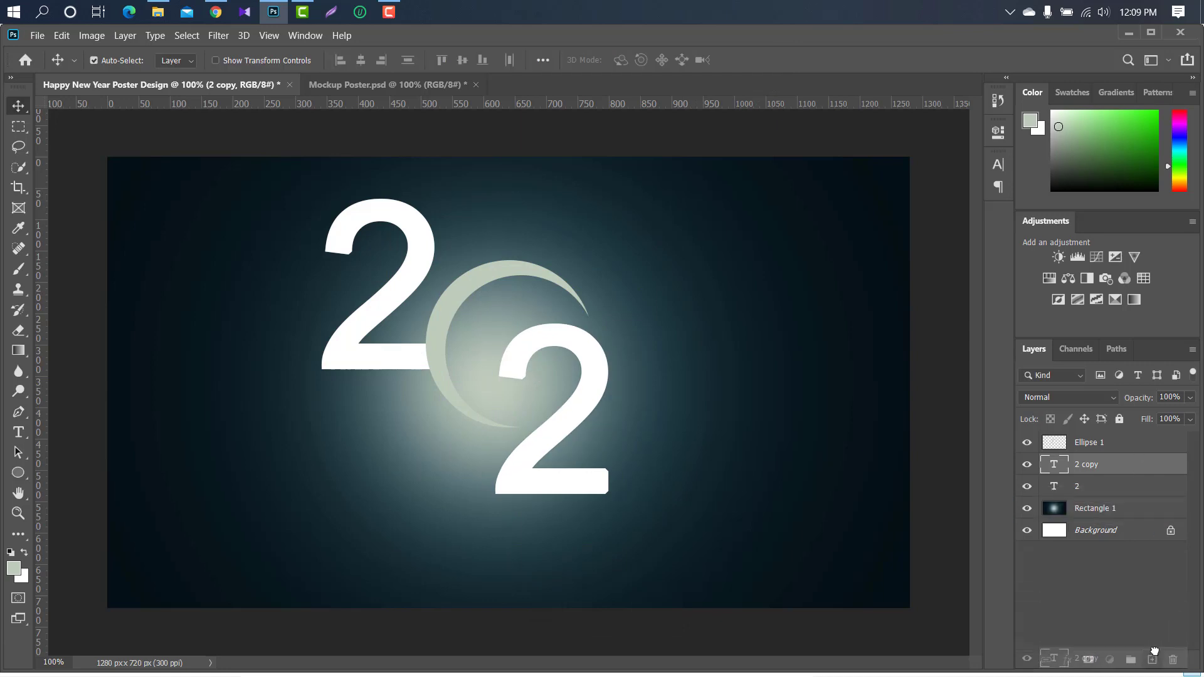
# Add a third digit further down-right and change it to 1, spelling 2021.
pyautogui.moveTo(1086, 465); pyautogui.dragTo(1152, 660)
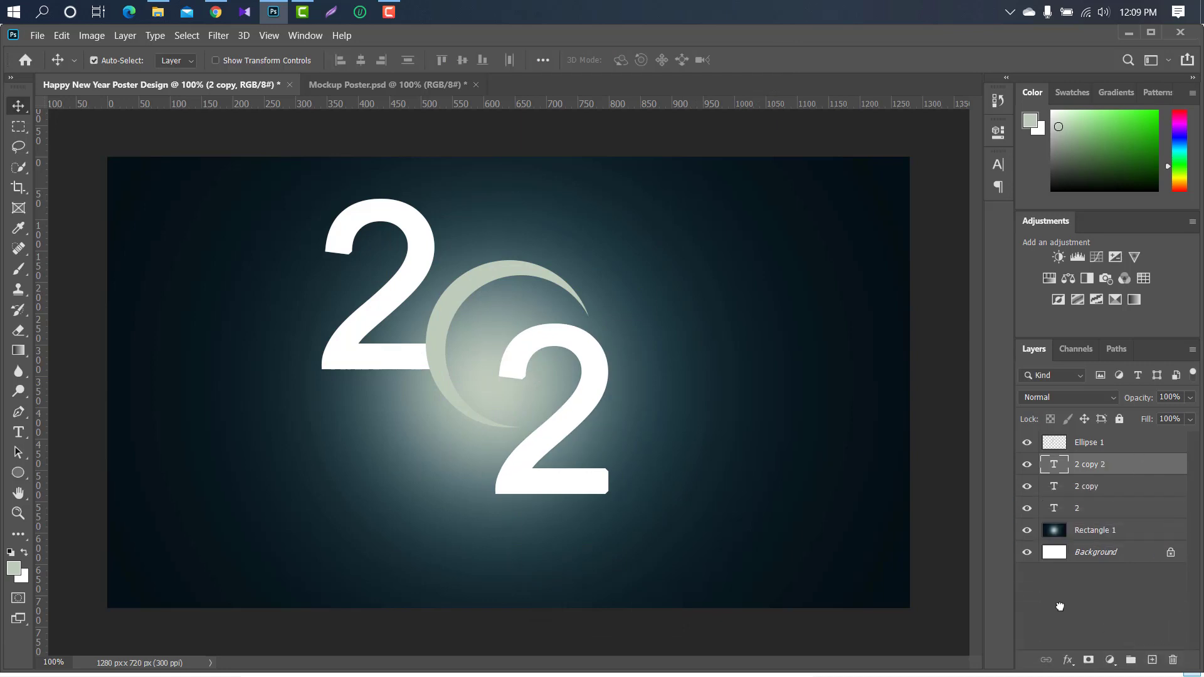
pyautogui.hotkey('ctrl', 't')
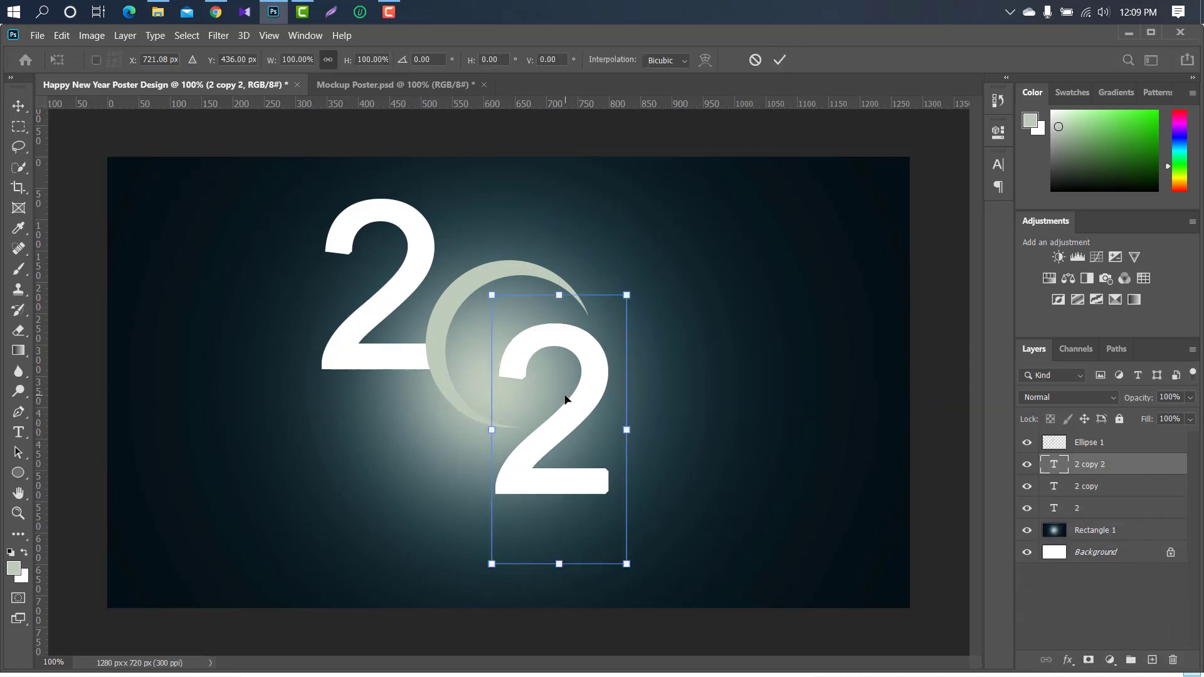
pyautogui.moveTo(565, 400); pyautogui.dragTo(677, 471)
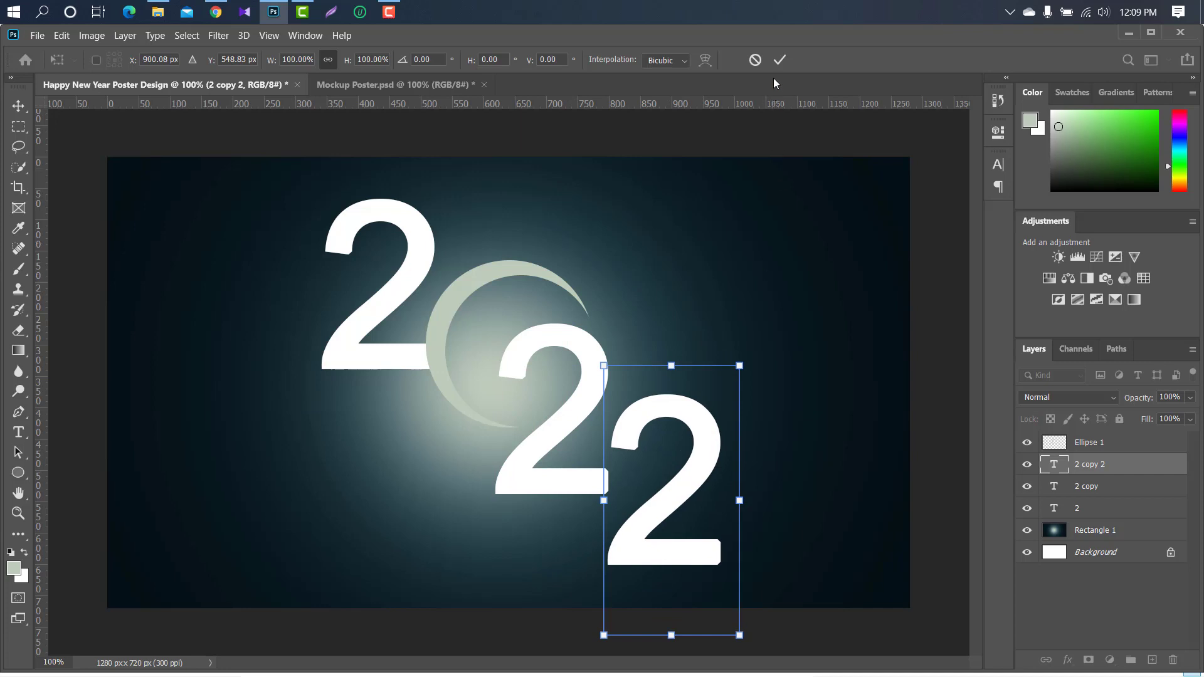
pyautogui.click(780, 59)
pyautogui.press('Left')
pyautogui.press('Left')
pyautogui.press('Left')
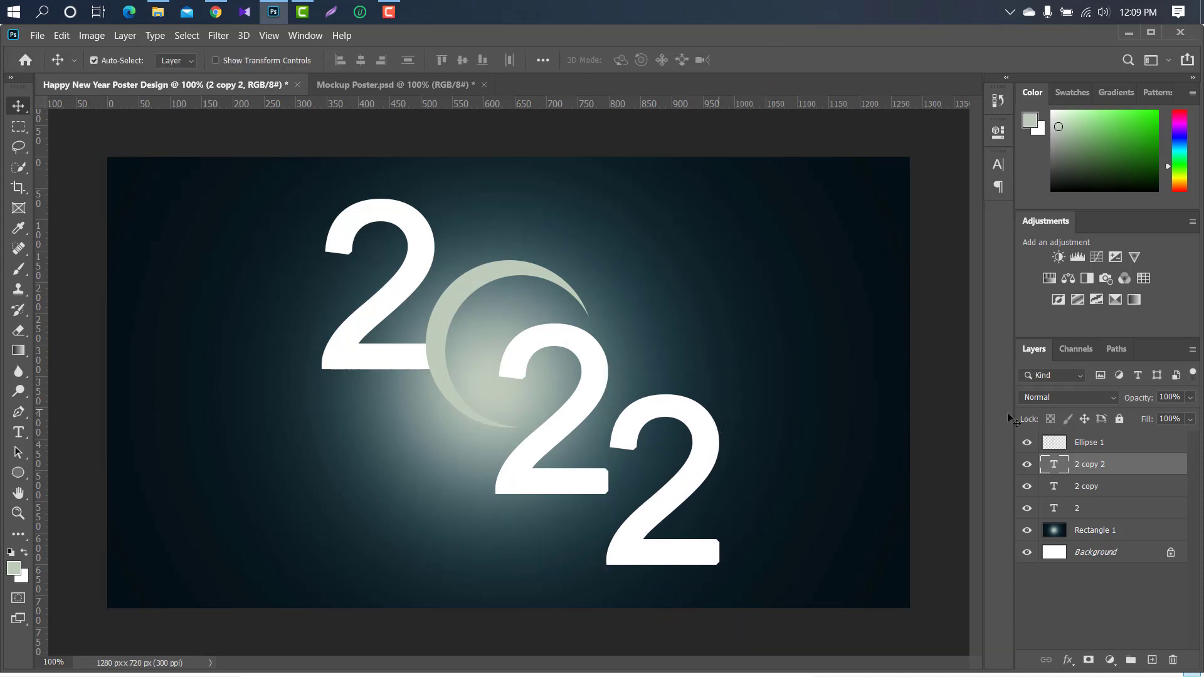
pyautogui.doubleClick(1050, 472)
pyautogui.write('1')
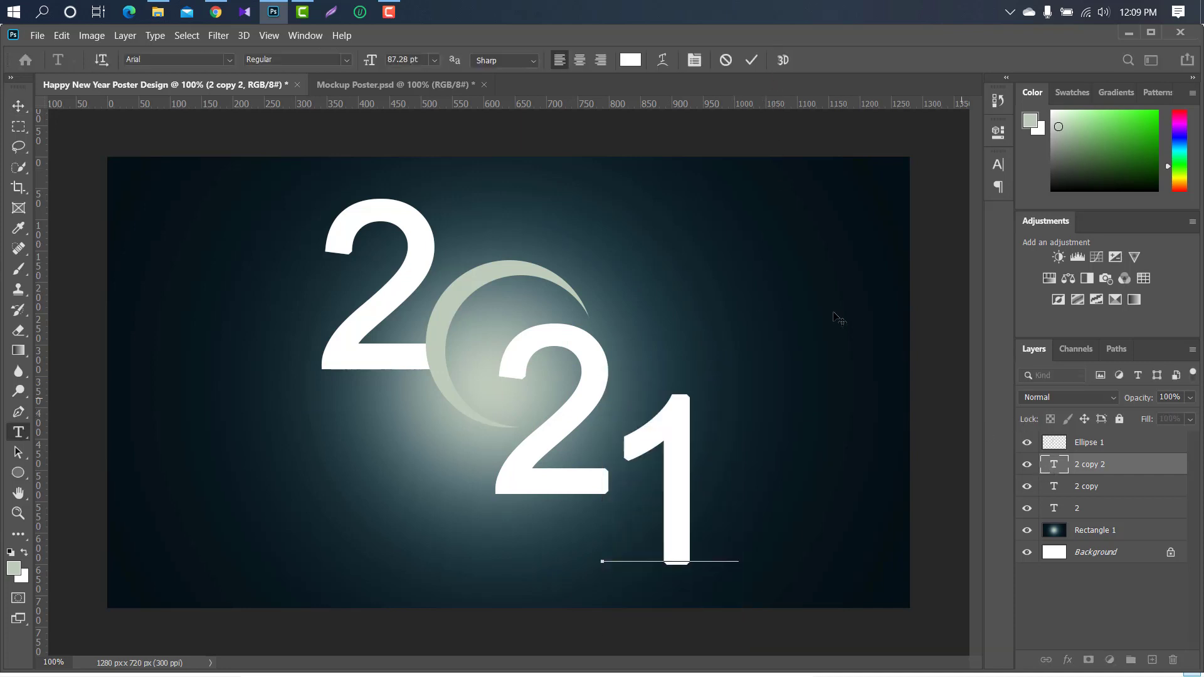
pyautogui.click(756, 59)
pyautogui.press('v')
pyautogui.moveTo(690, 401); pyautogui.dragTo(672, 393)
# Rasterize the second 2 and erase the part of it overlapping the crescent.
pyautogui.click(599, 389)
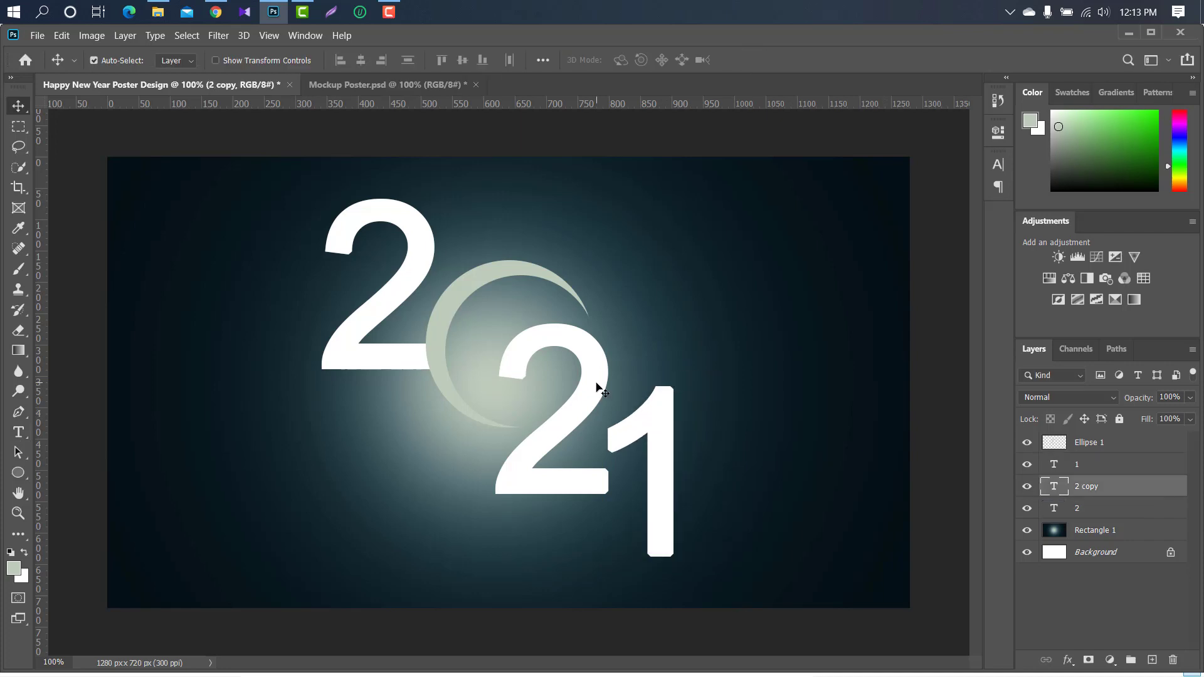
pyautogui.rightClick(1145, 494)
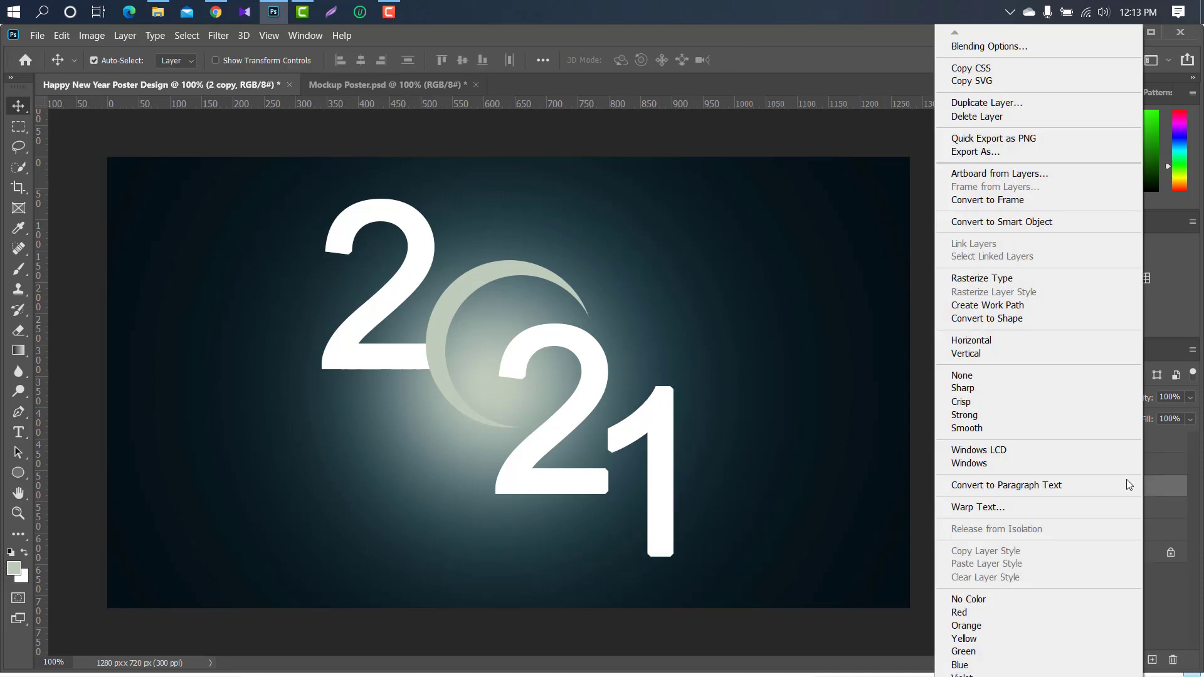
pyautogui.click(973, 280)
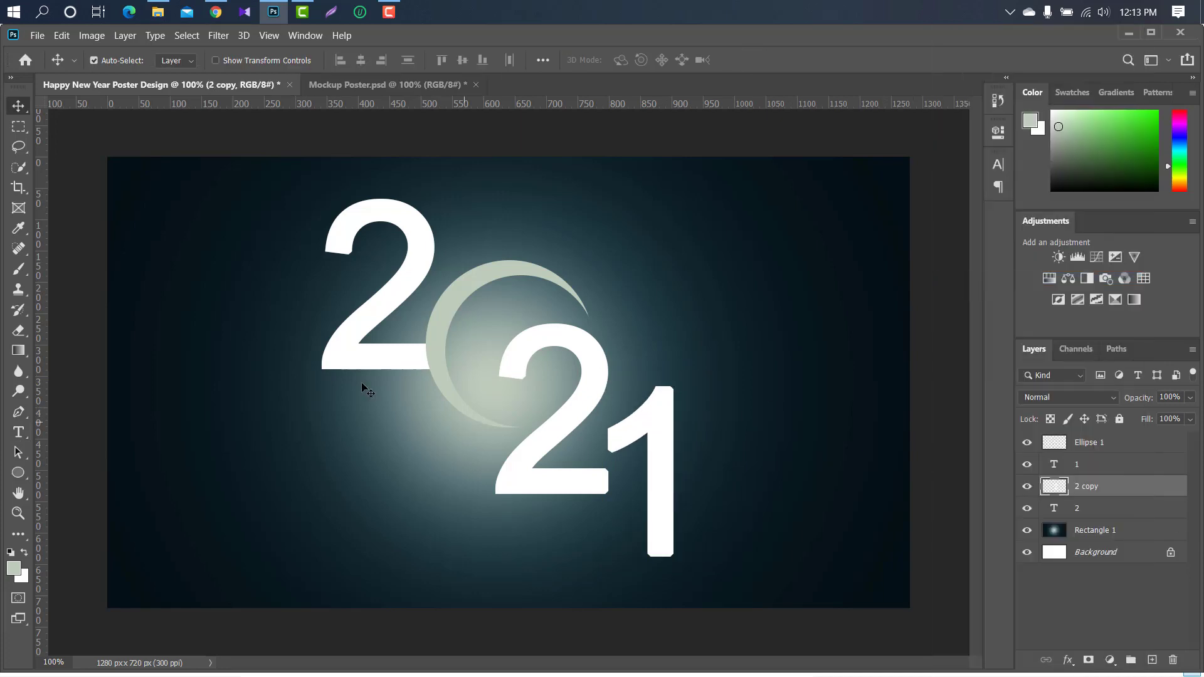
pyautogui.click(17, 127)
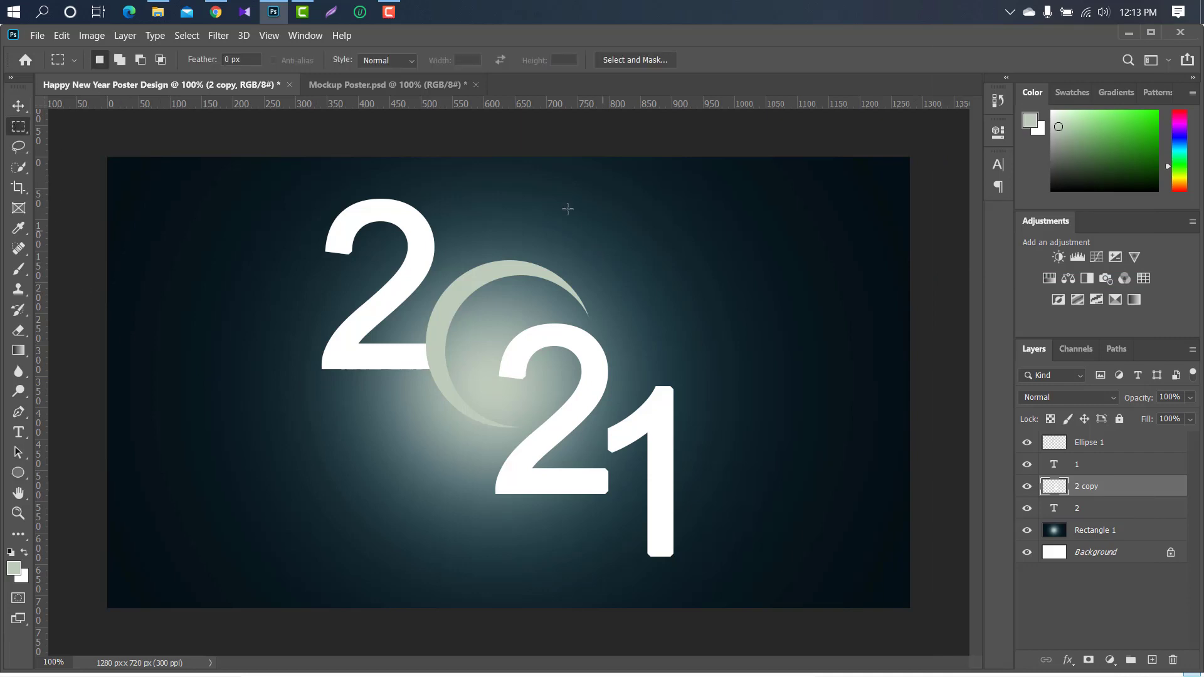
pyautogui.moveTo(548, 305); pyautogui.dragTo(473, 395)
pyautogui.press('Delete')
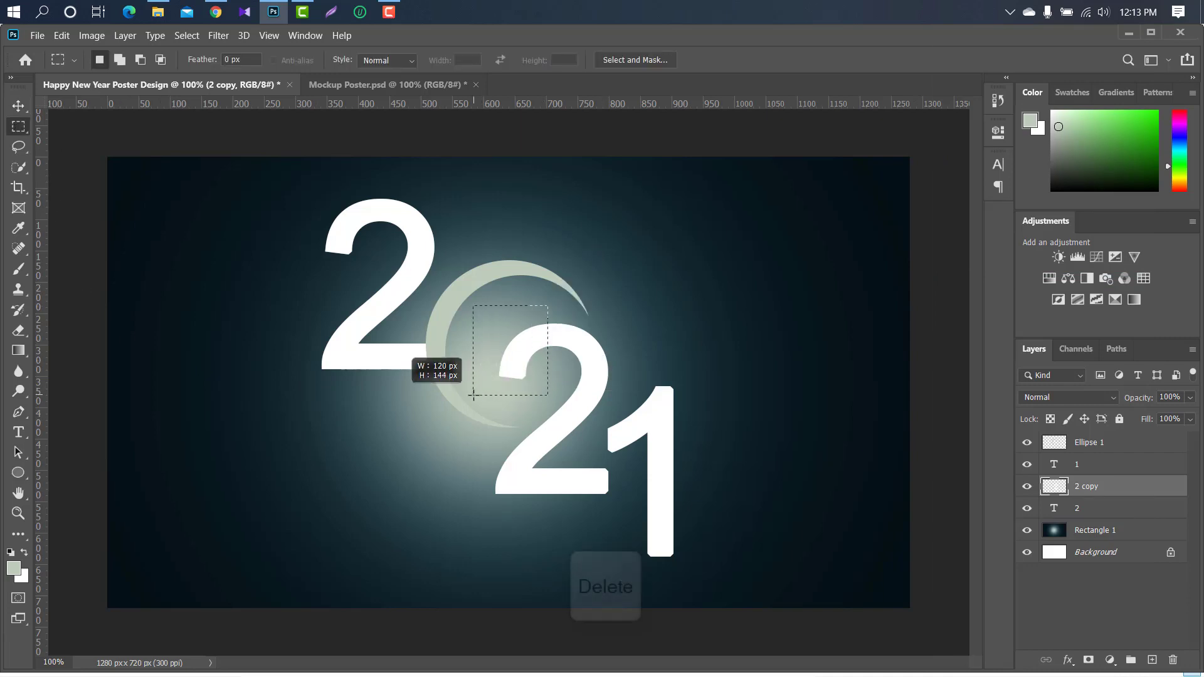
pyautogui.press('Delete')
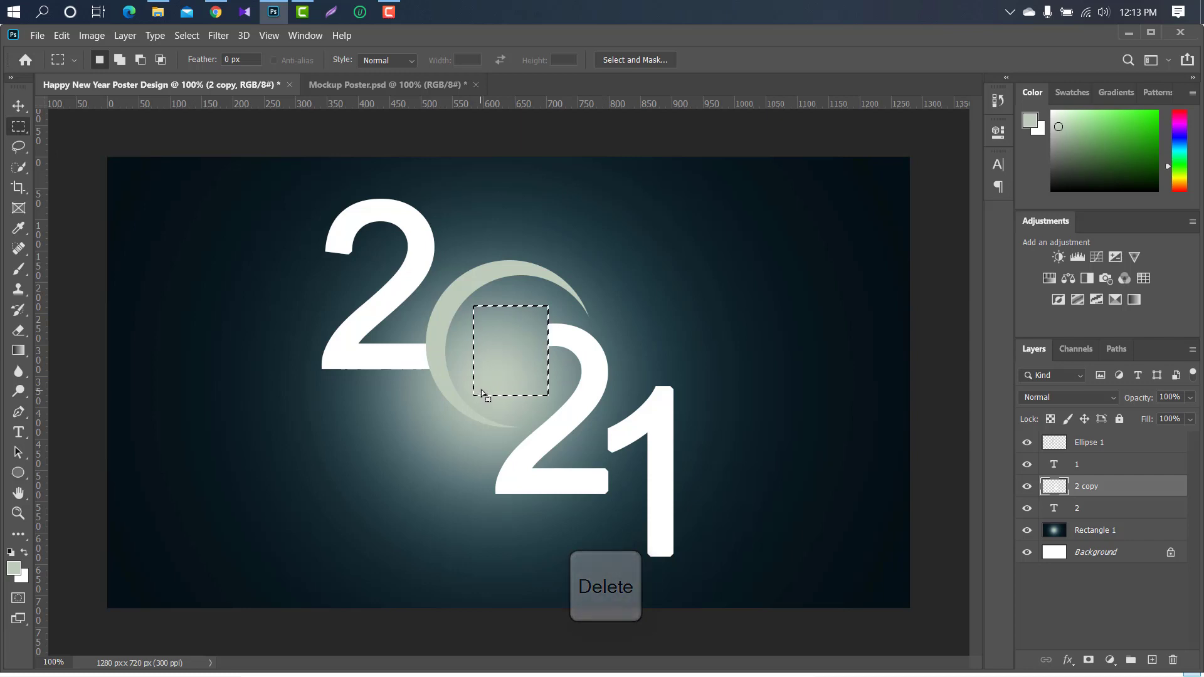
pyautogui.hotkey('ctrl', 'd')
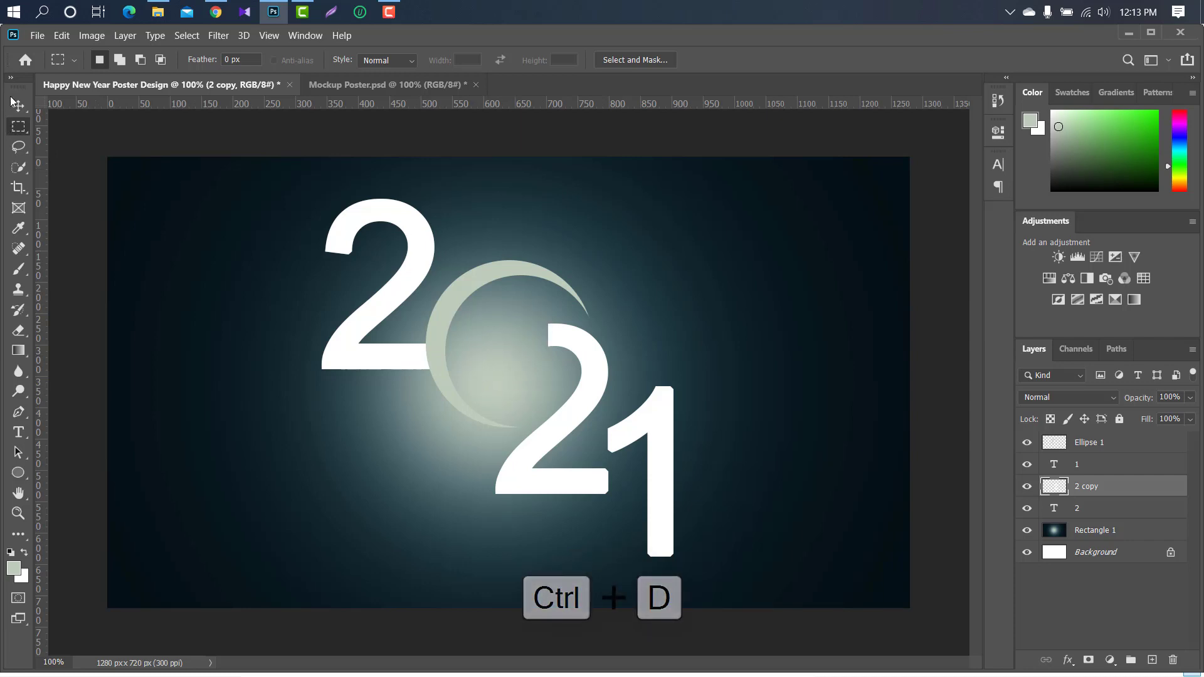
pyautogui.click(18, 105)
pyautogui.click(378, 209)
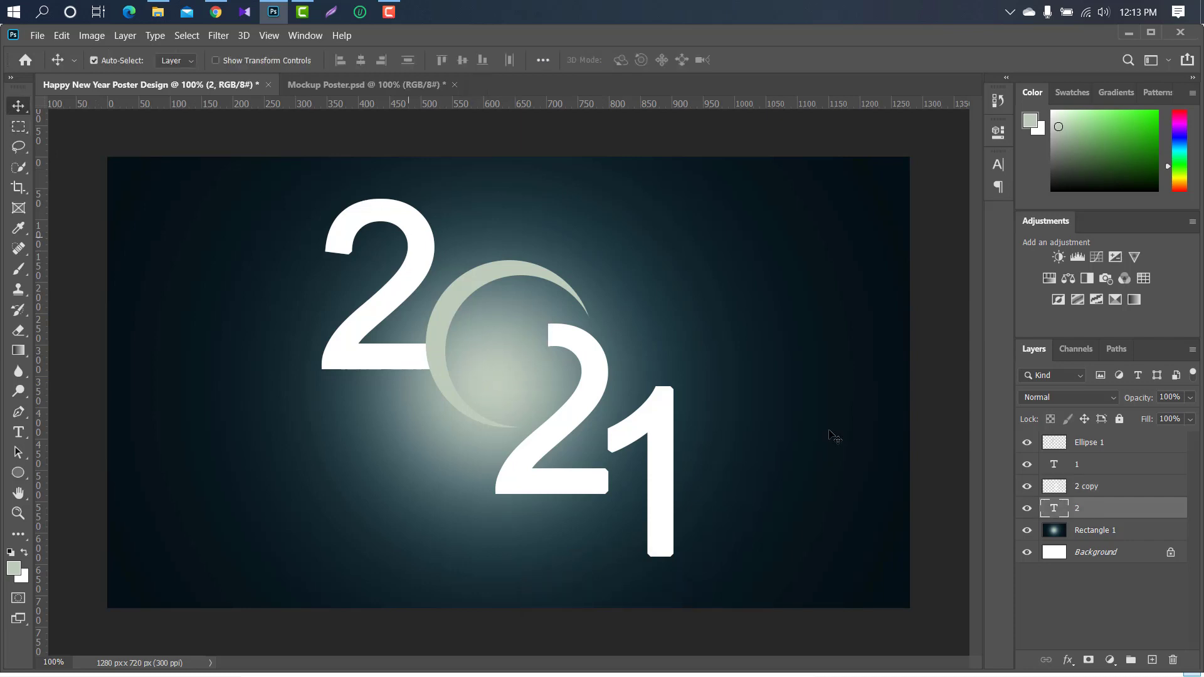
# Add a gradient overlay to the first 2 and set its first stop to pale yellow.
pyautogui.doubleClick(1148, 513)
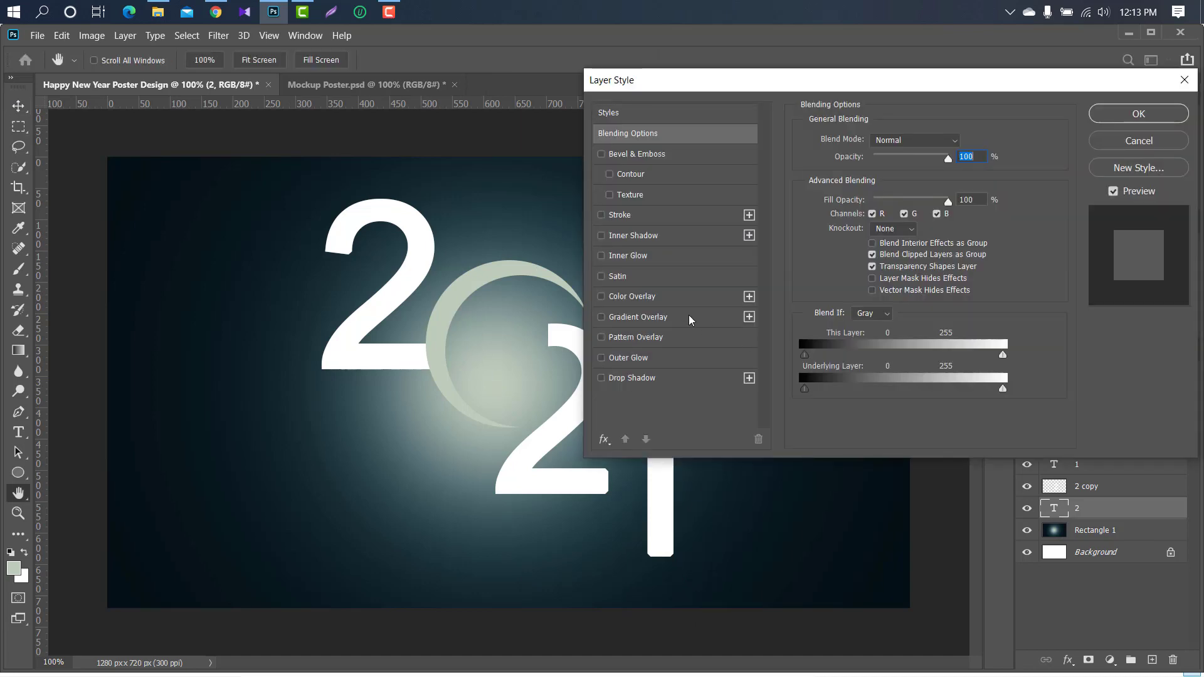
pyautogui.click(658, 317)
pyautogui.click(891, 178)
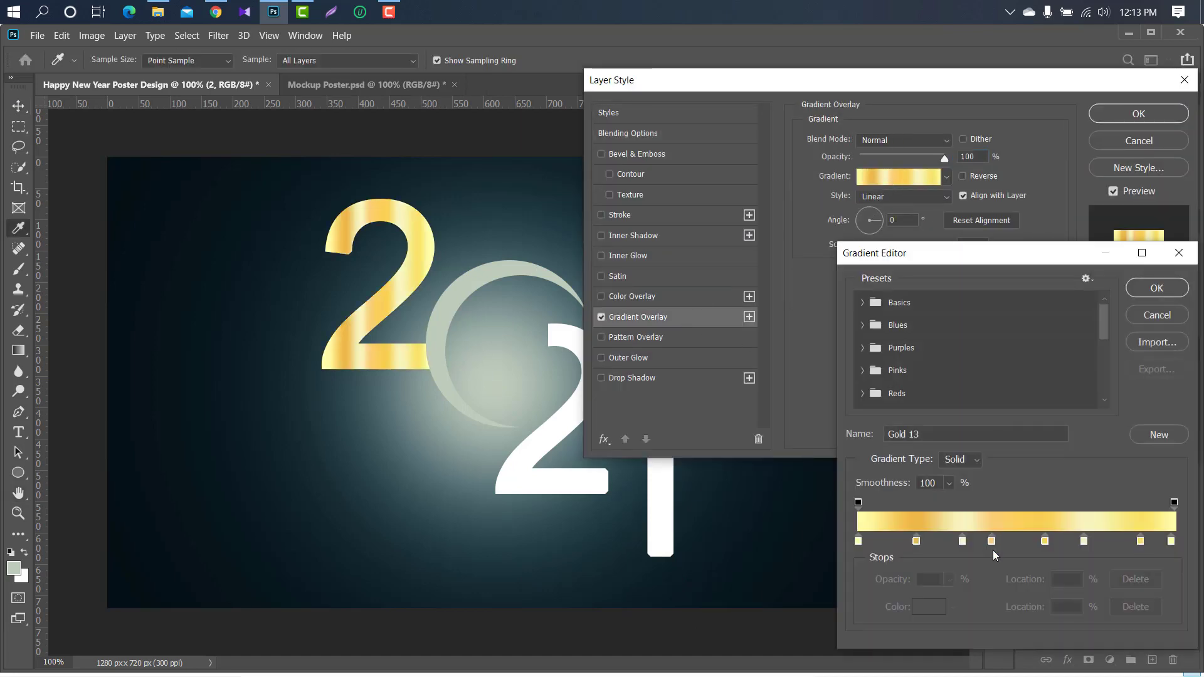
pyautogui.click(858, 540)
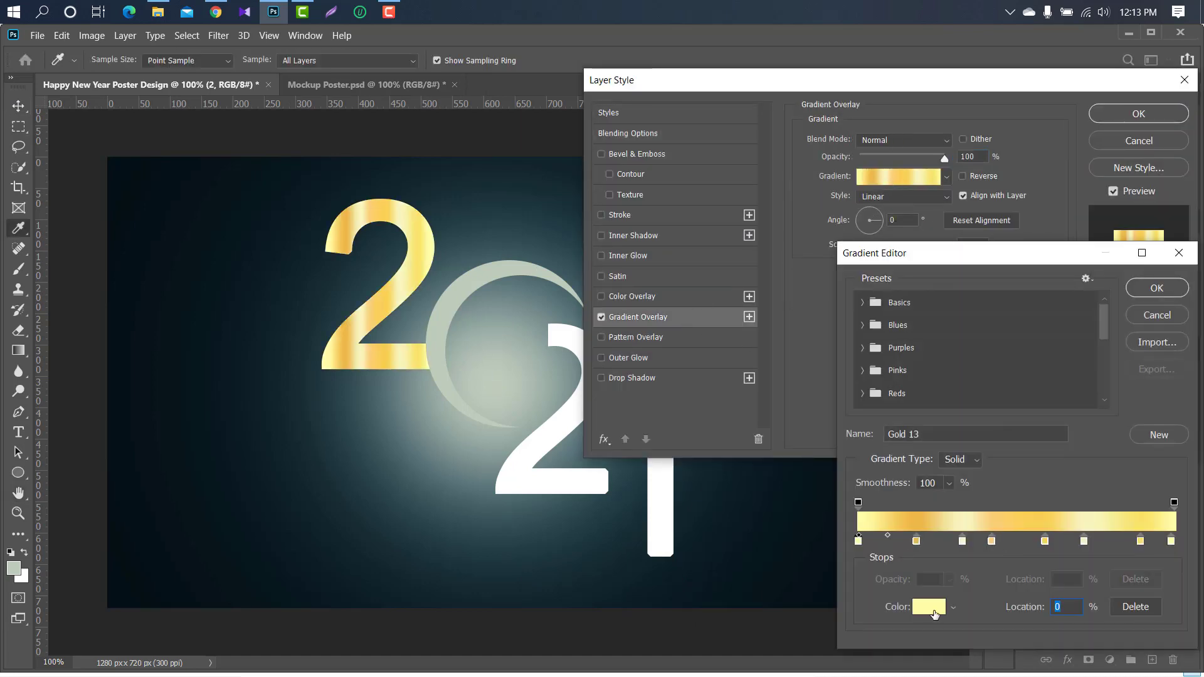
pyautogui.click(933, 607)
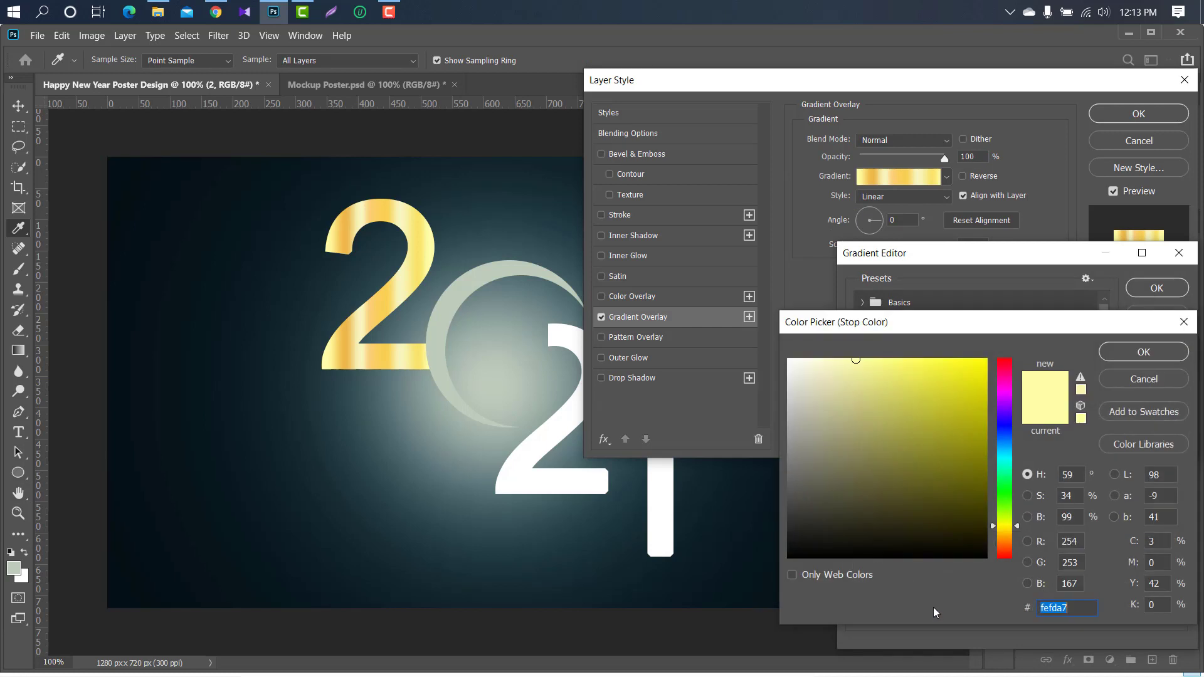
pyautogui.click(1139, 353)
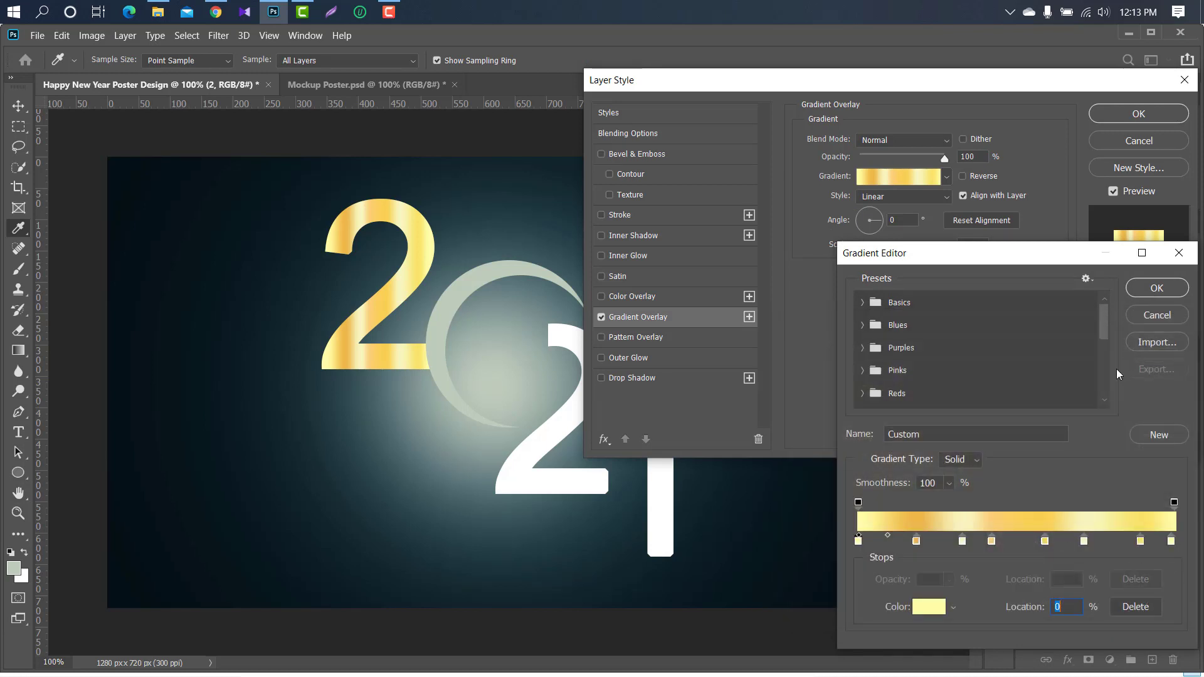
# Set the 18% stop to deeper gold, check the 33% stop, and accept the gradient.
pyautogui.doubleClick(916, 541)
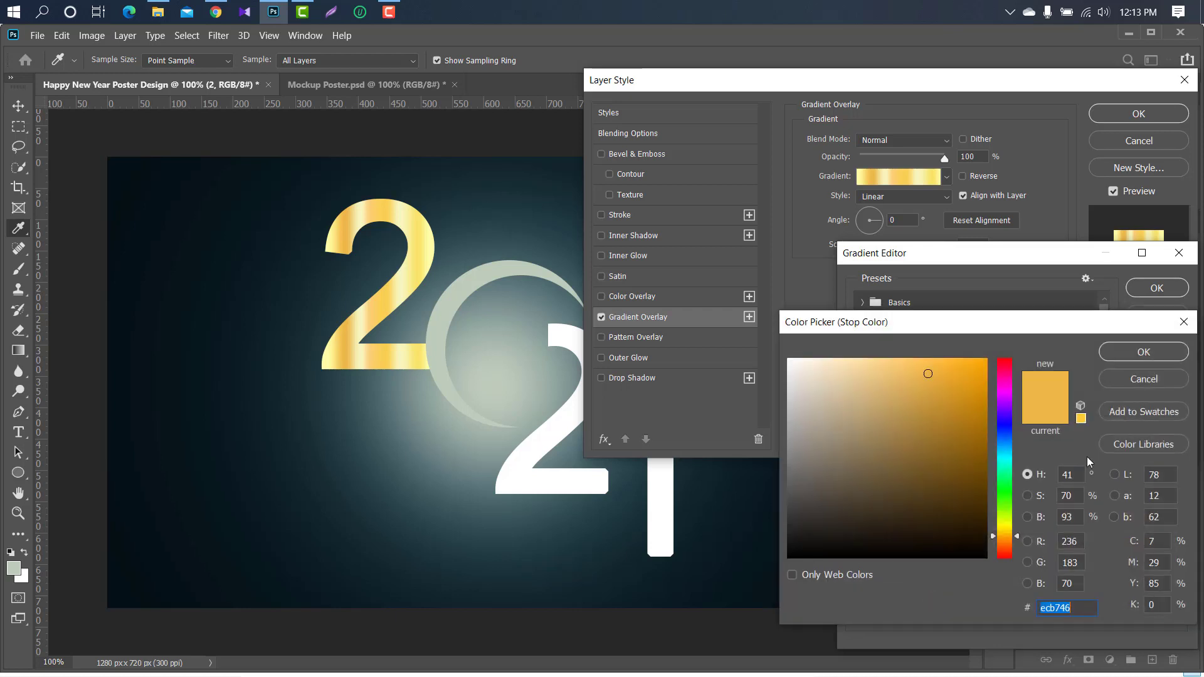
pyautogui.click(1133, 373)
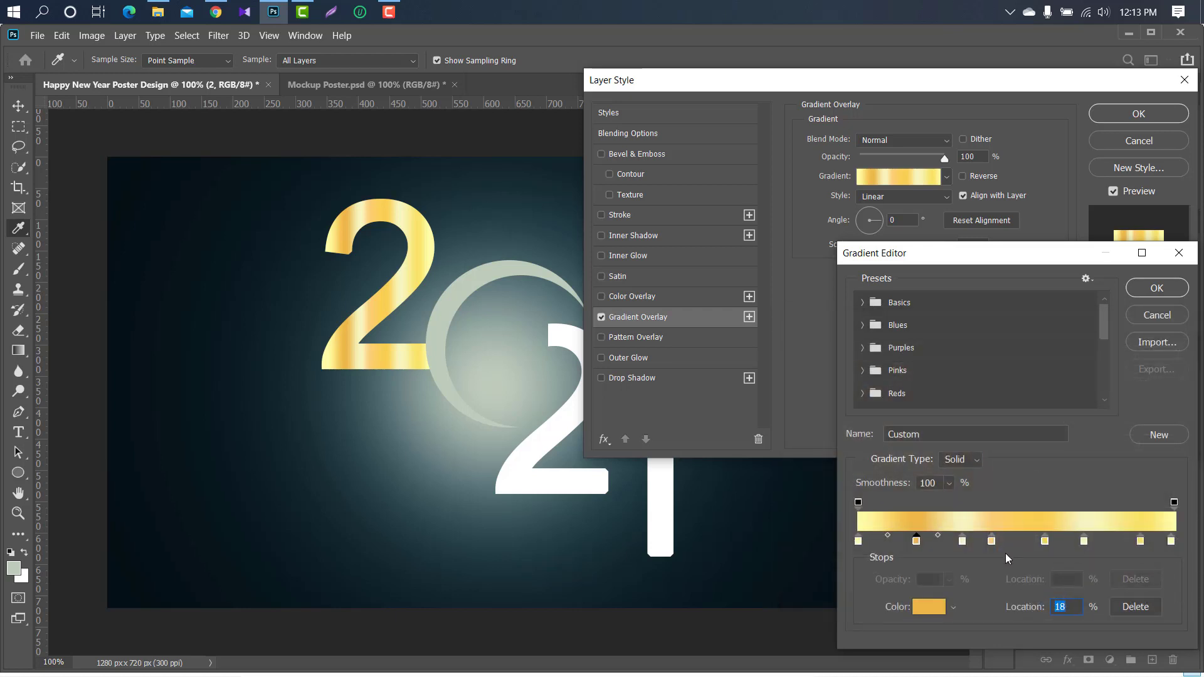
pyautogui.click(963, 543)
pyautogui.click(927, 609)
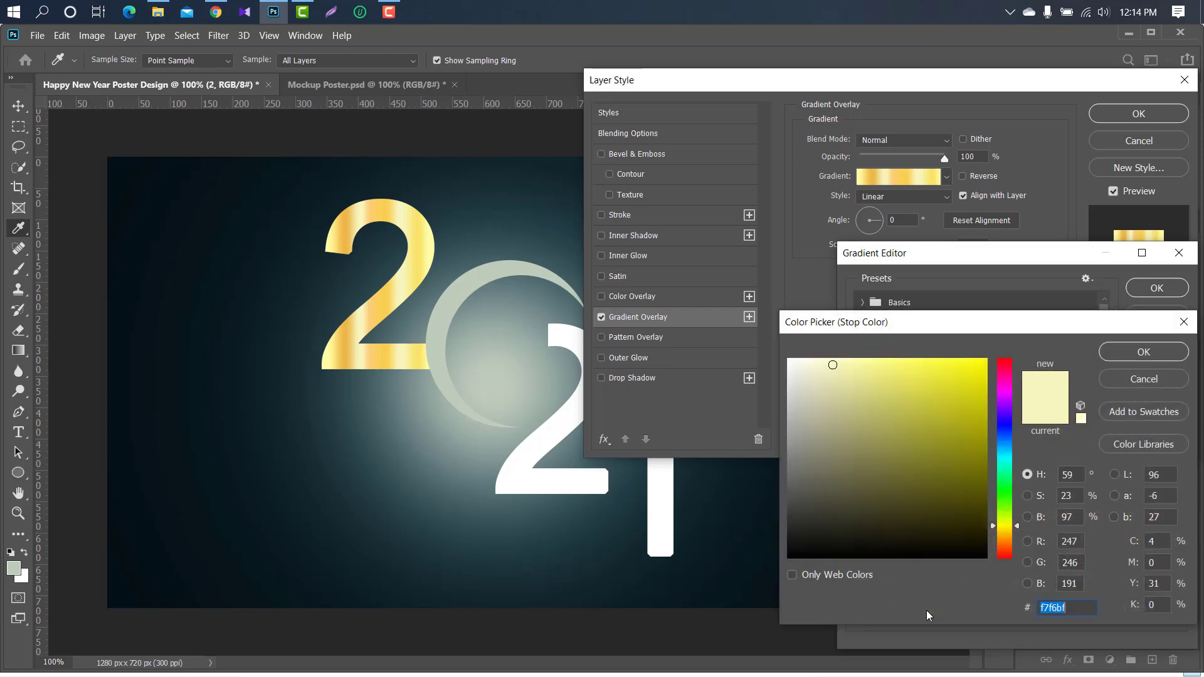
pyautogui.click(1146, 379)
pyautogui.click(1154, 315)
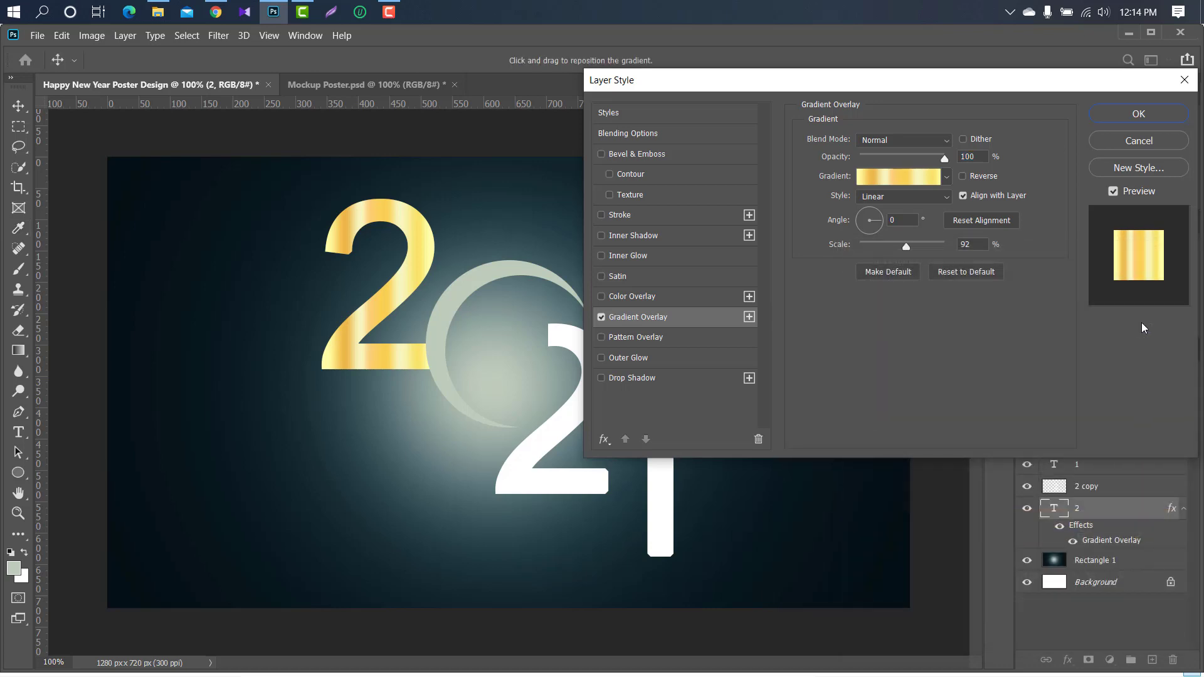
# Apply the gold gradient overlay to the first 2, the crescent and the second 2.
pyautogui.click(1136, 118)
pyautogui.click(456, 304)
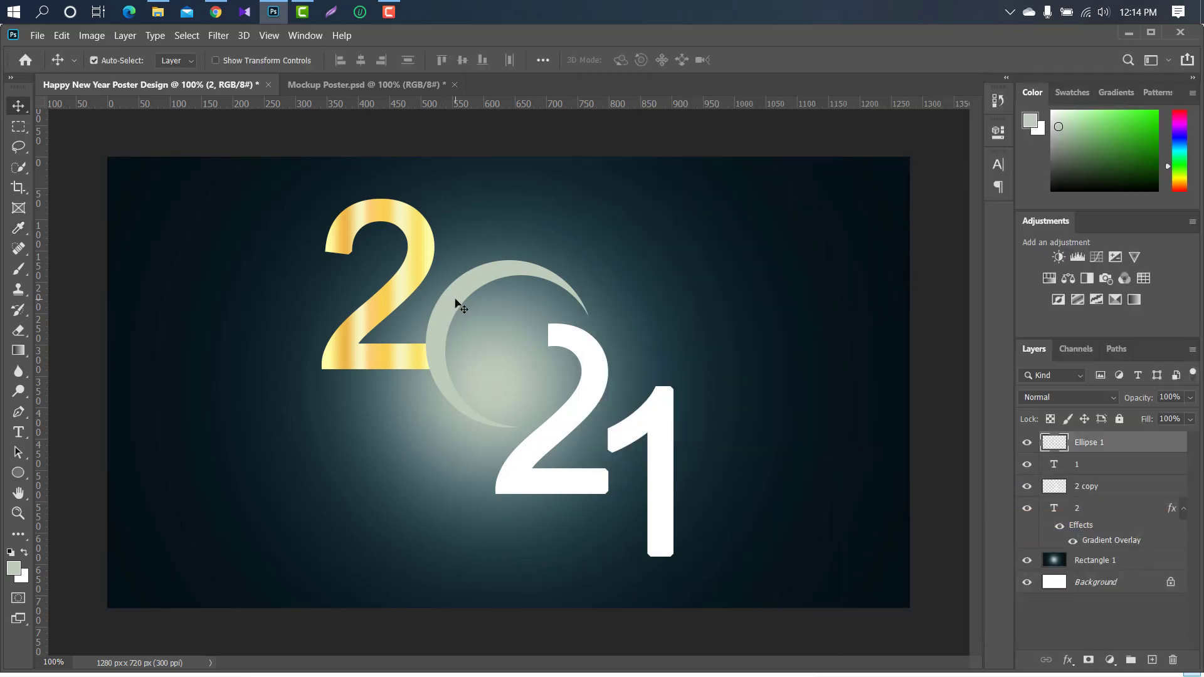
pyautogui.doubleClick(1150, 442)
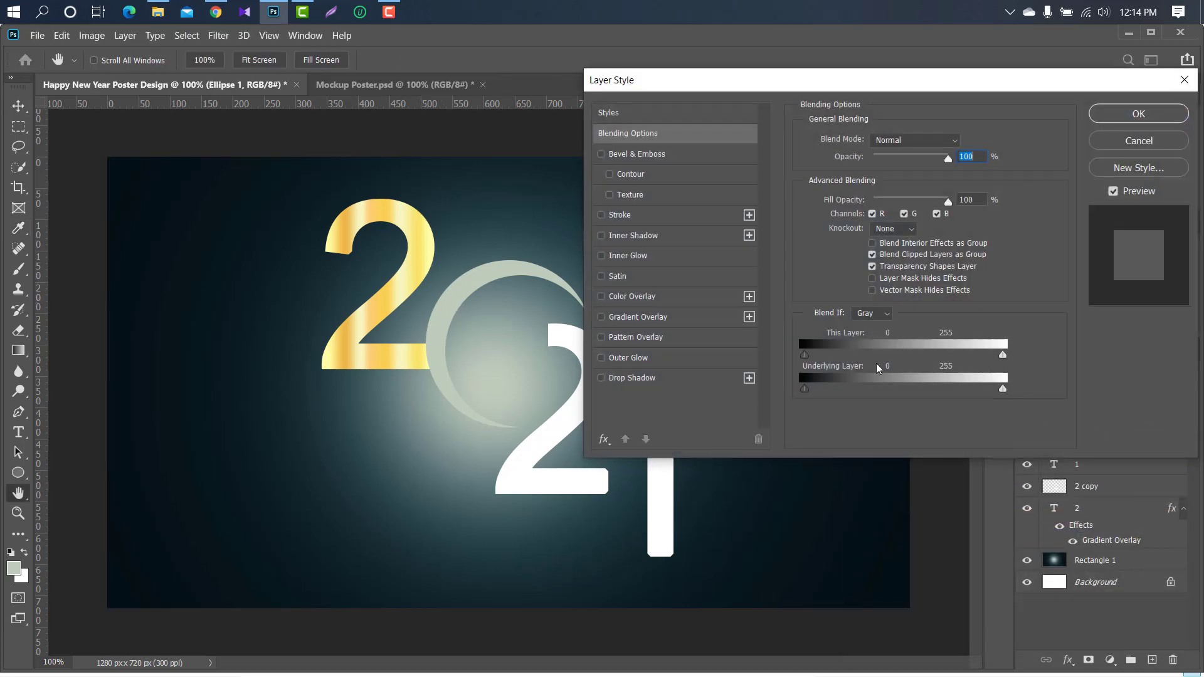
pyautogui.click(676, 324)
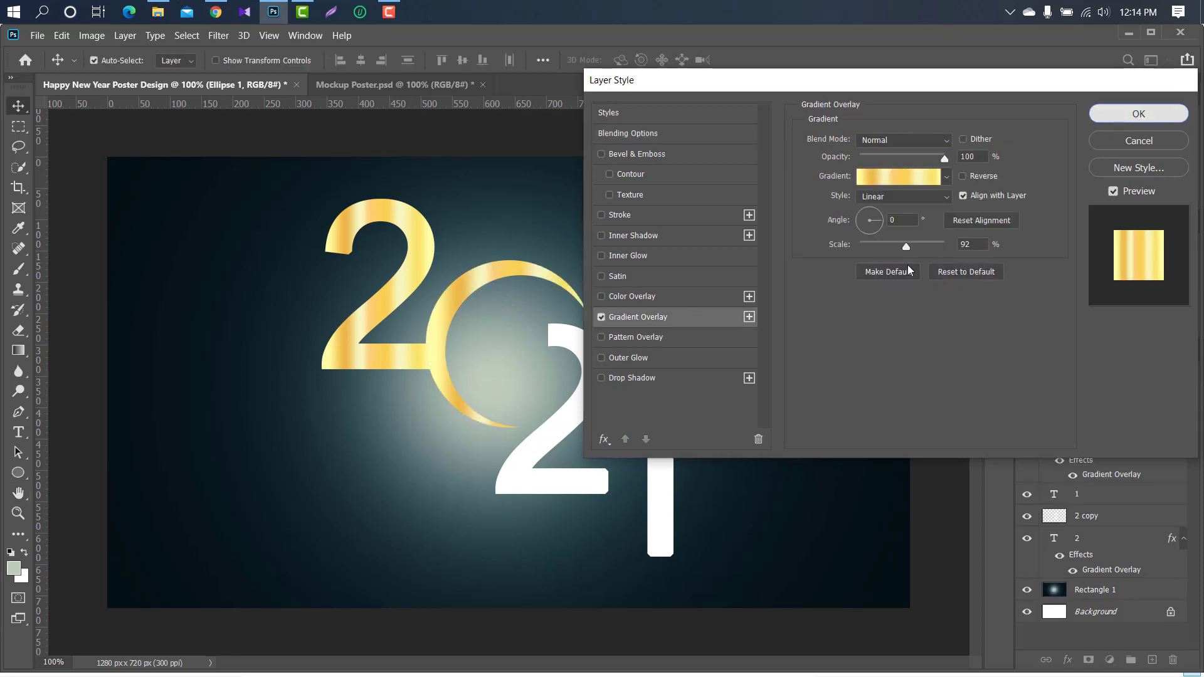
pyautogui.click(1136, 118)
pyautogui.click(599, 379)
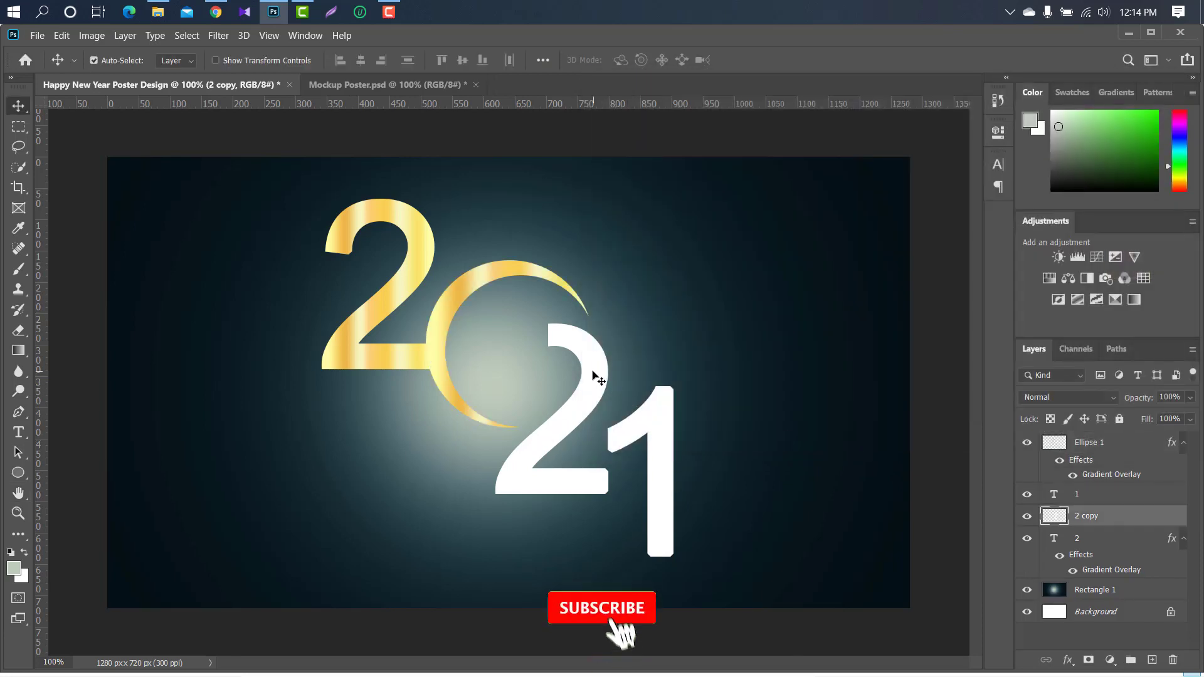
pyautogui.doubleClick(1122, 524)
pyautogui.click(687, 316)
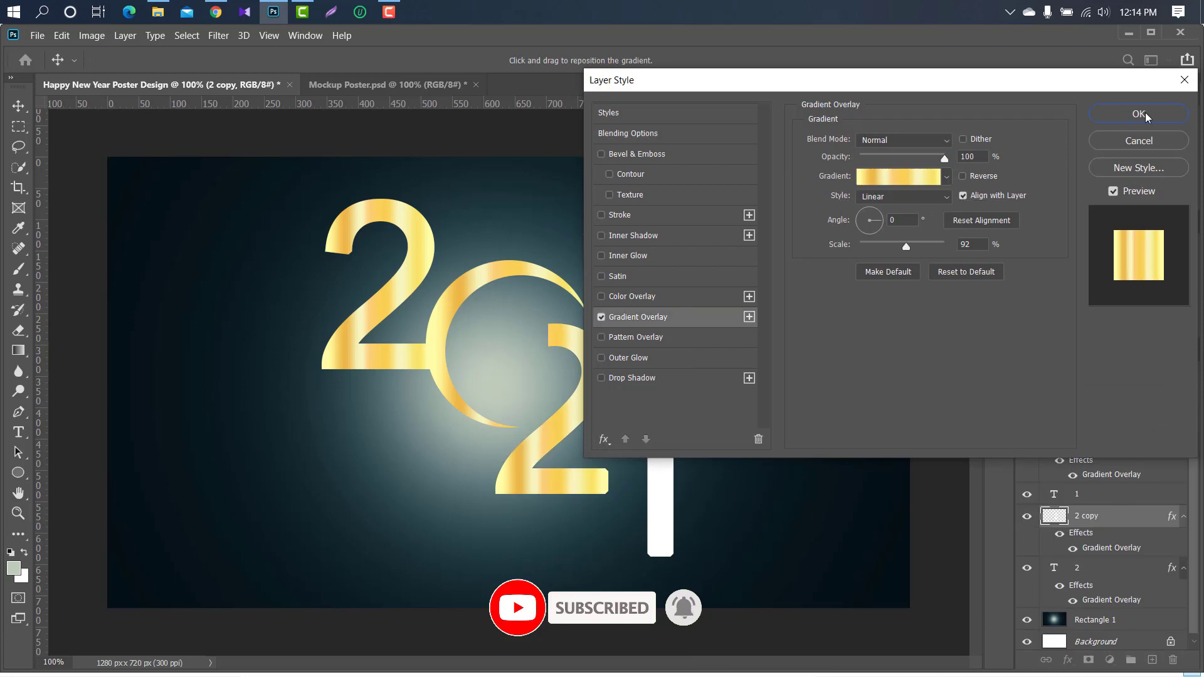
pyautogui.click(1147, 118)
# Give the 1 a gold gradient overlay and a drop shadow at angle 153.
pyautogui.click(1058, 493)
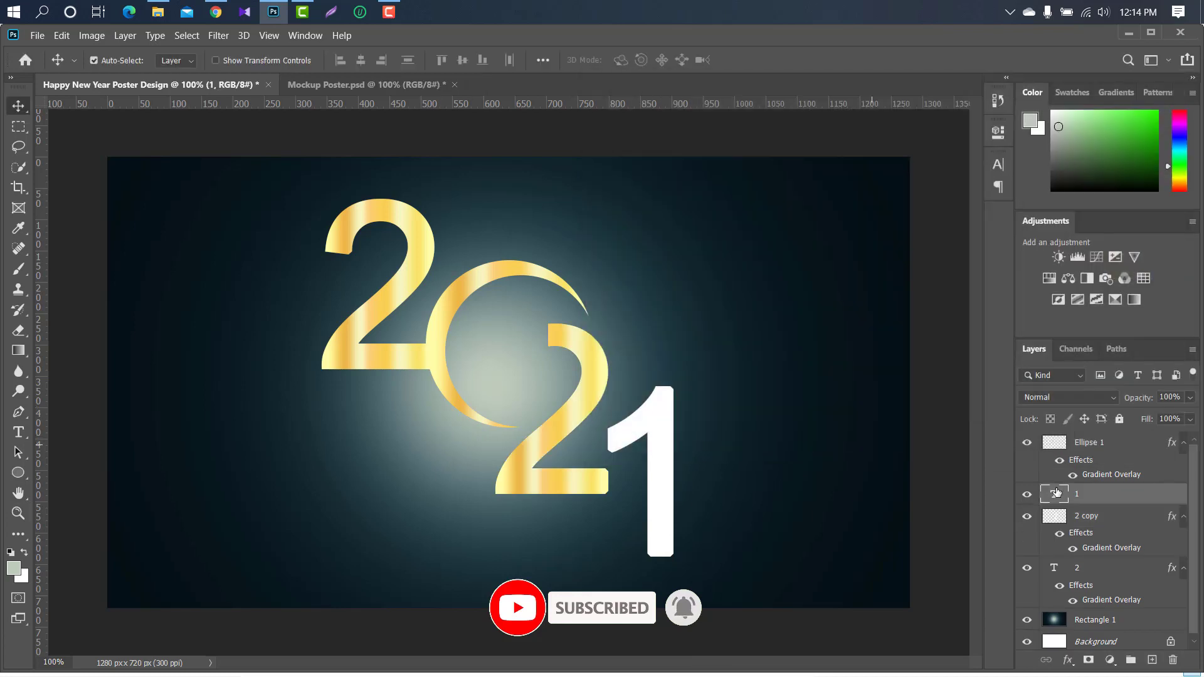
pyautogui.doubleClick(1125, 500)
pyautogui.click(600, 316)
pyautogui.click(692, 378)
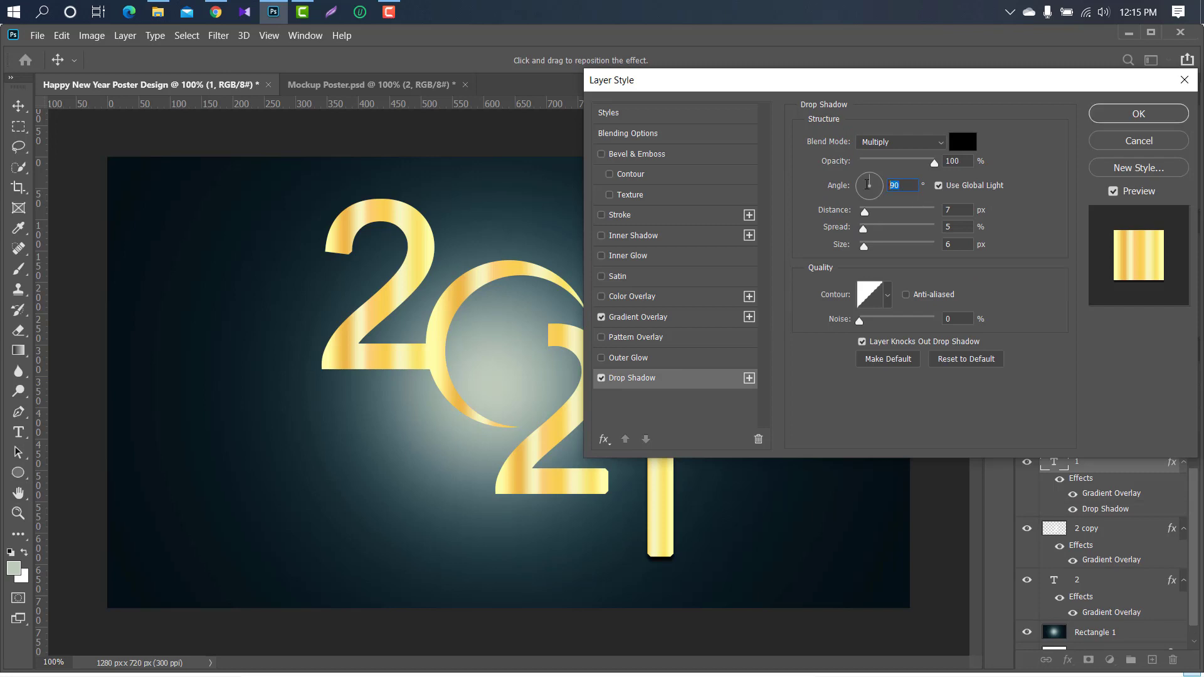
pyautogui.moveTo(866, 191); pyautogui.dragTo(863, 194)
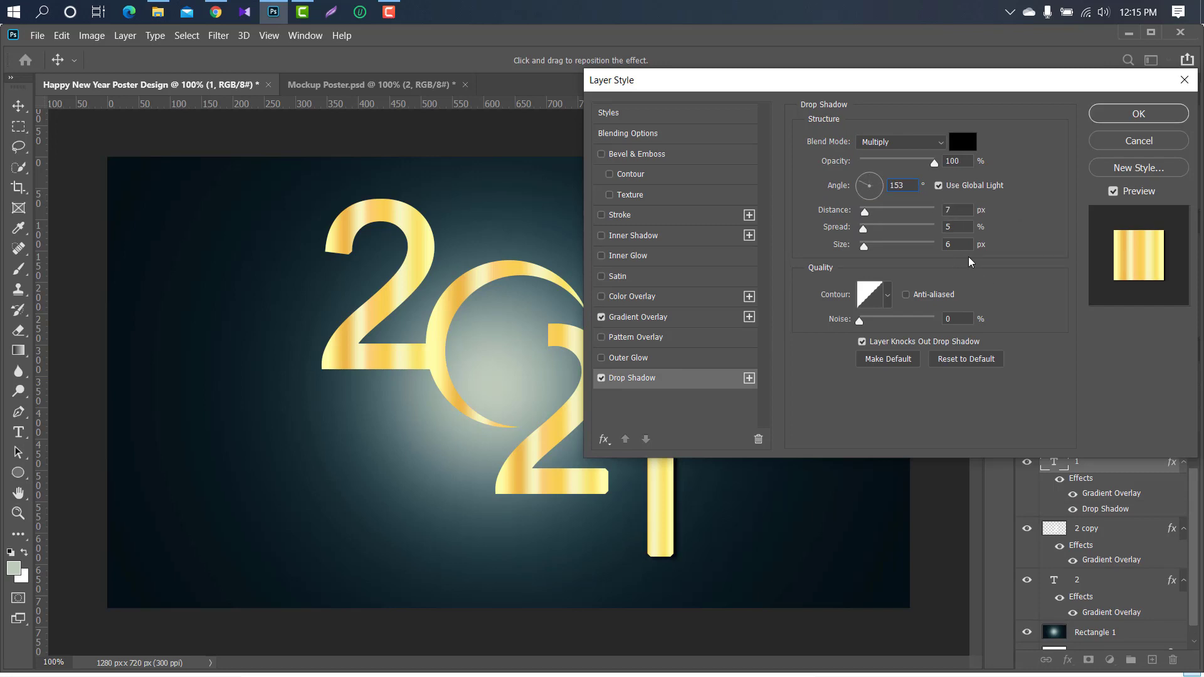
pyautogui.click(1138, 114)
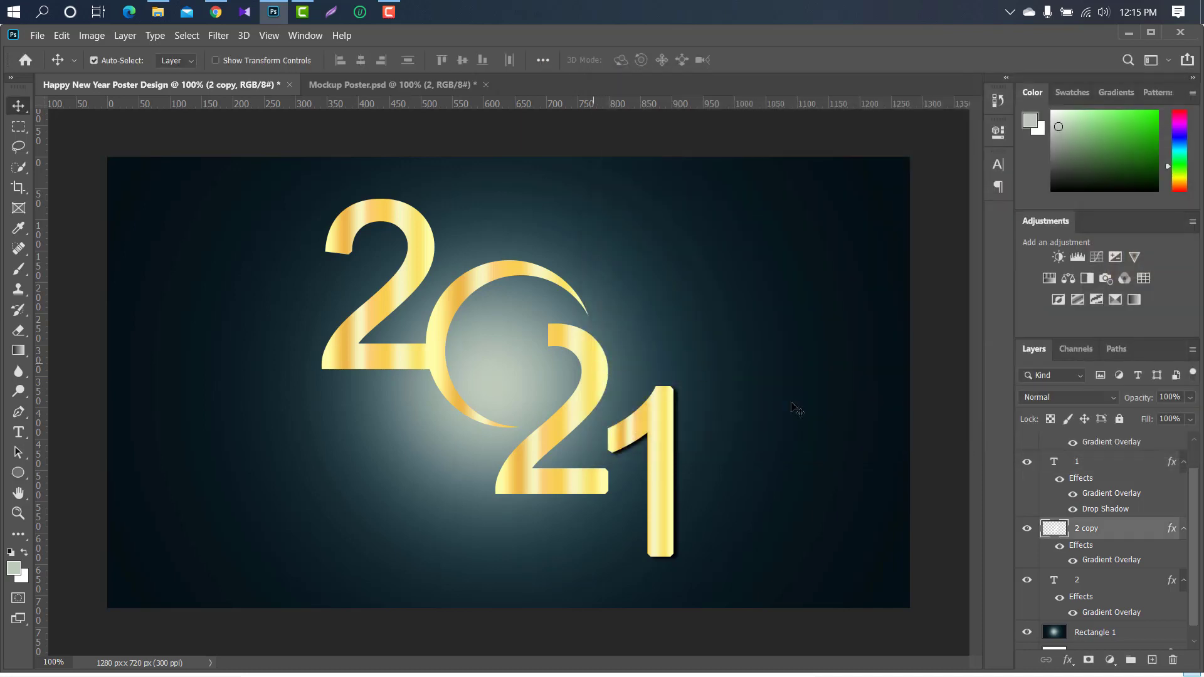
# Add drop shadows to the second 2, the crescent and the first 2.
pyautogui.doubleClick(1156, 538)
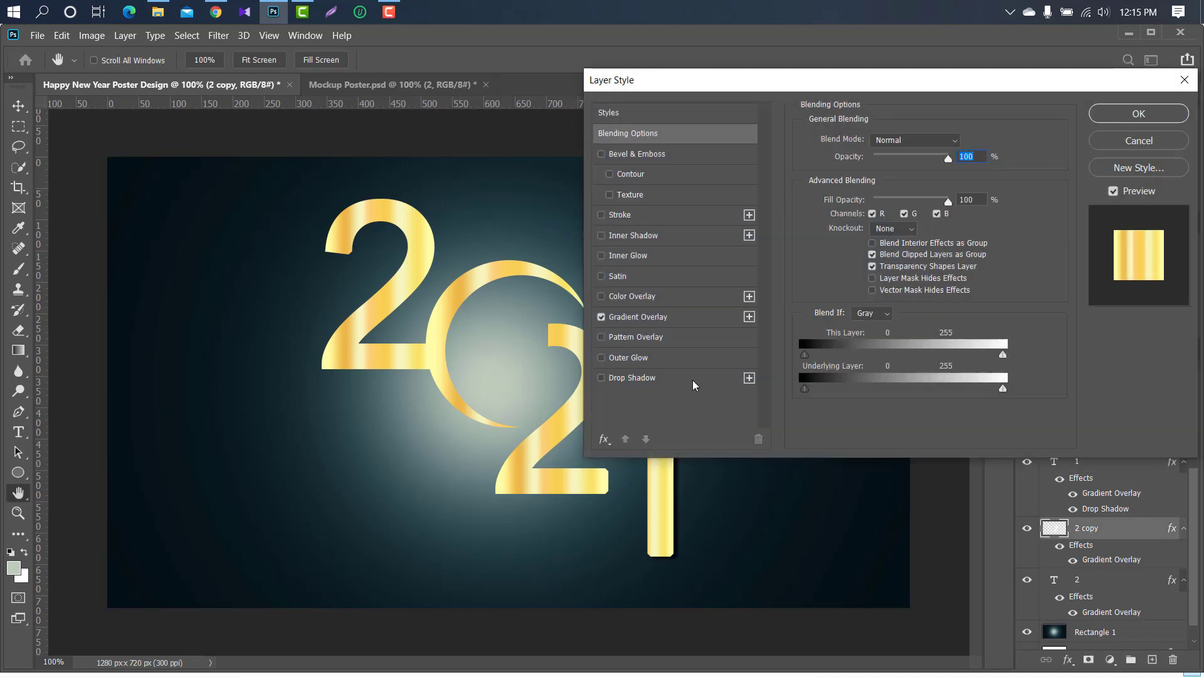
pyautogui.click(703, 379)
pyautogui.click(1138, 113)
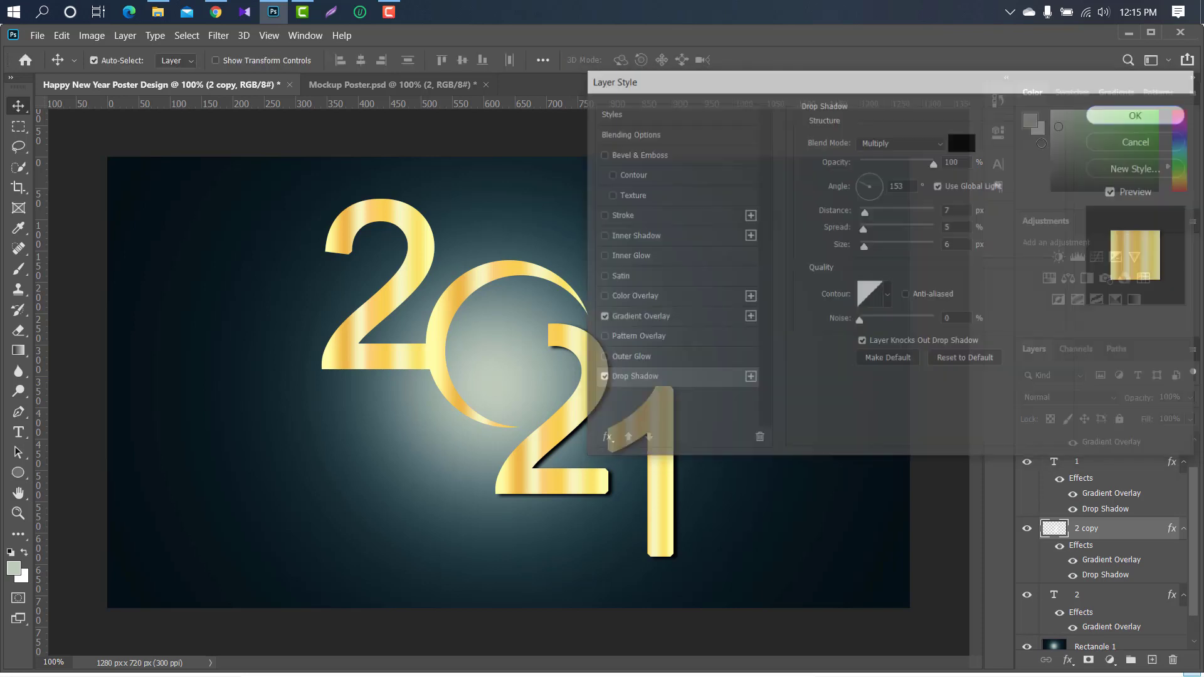
pyautogui.click(478, 304)
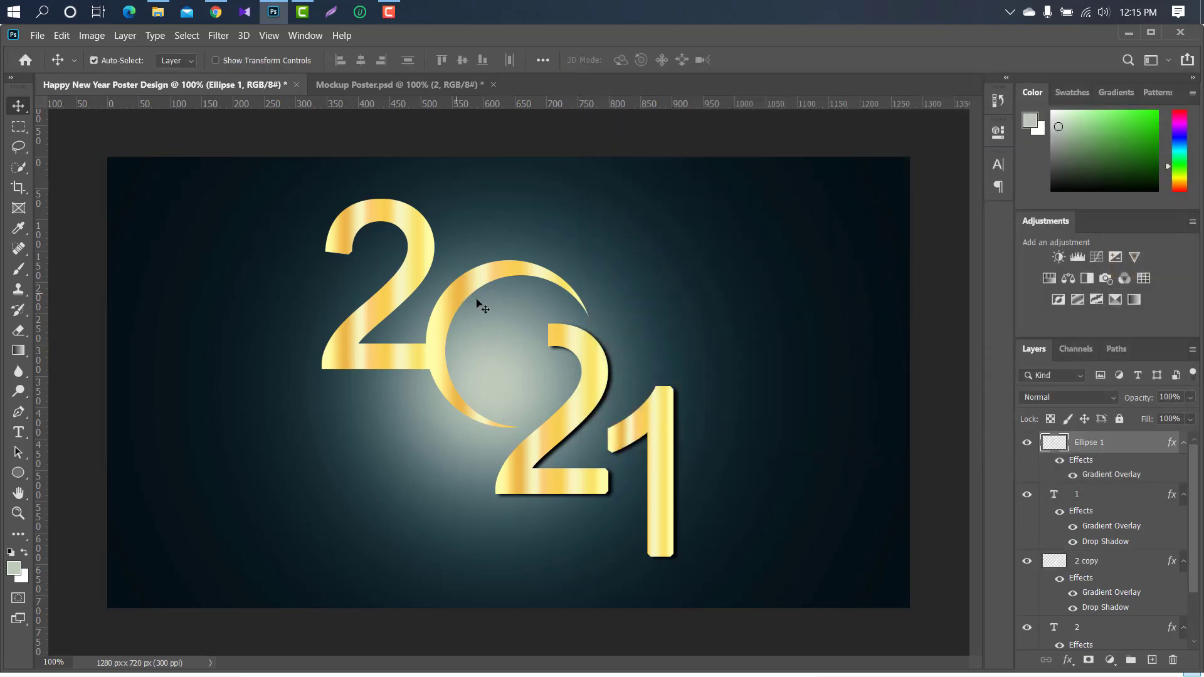
pyautogui.doubleClick(1128, 445)
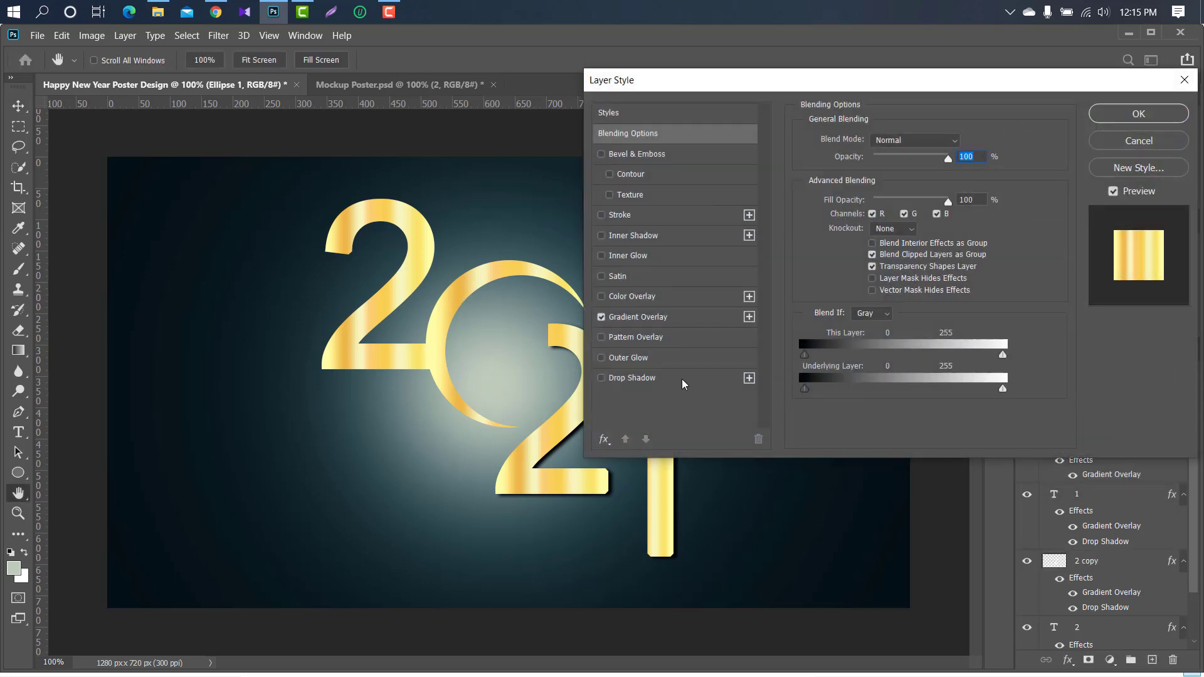
pyautogui.click(684, 379)
pyautogui.click(1129, 111)
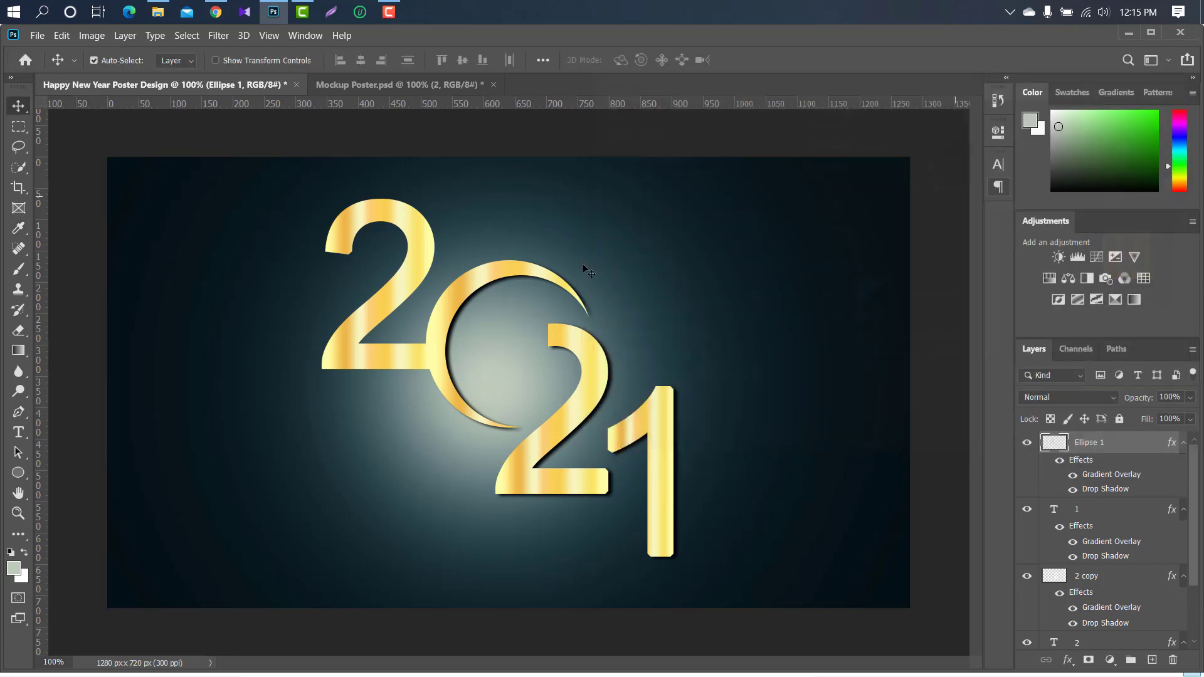
pyautogui.click(427, 233)
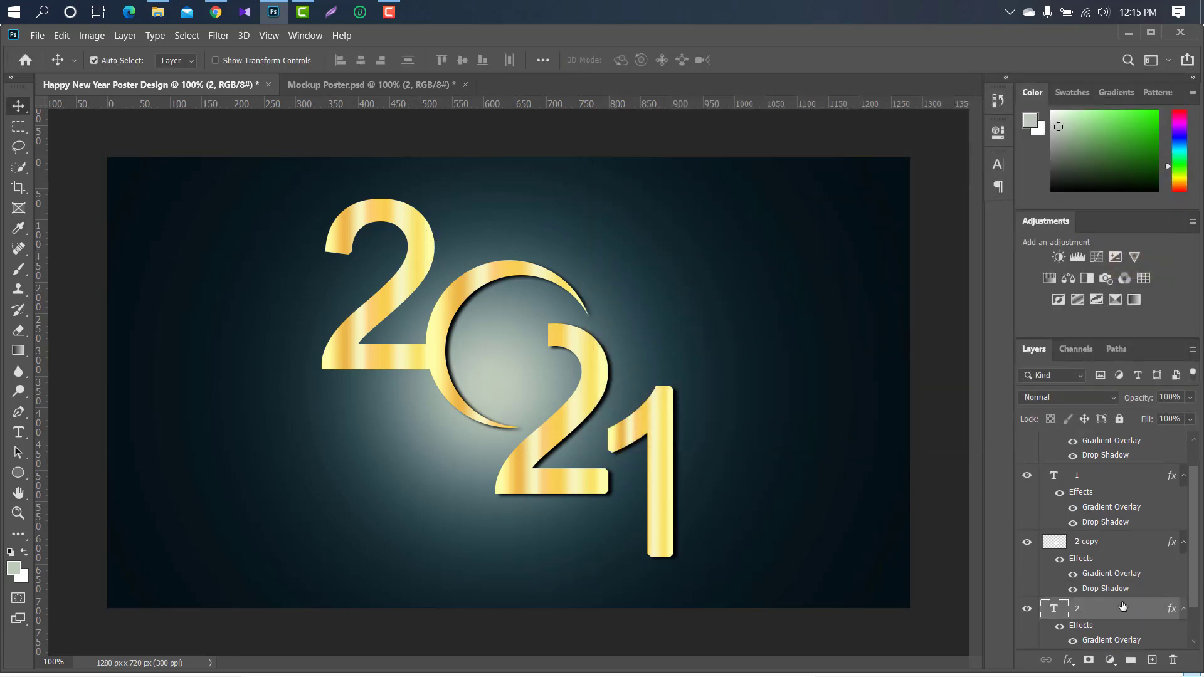
pyautogui.doubleClick(1123, 606)
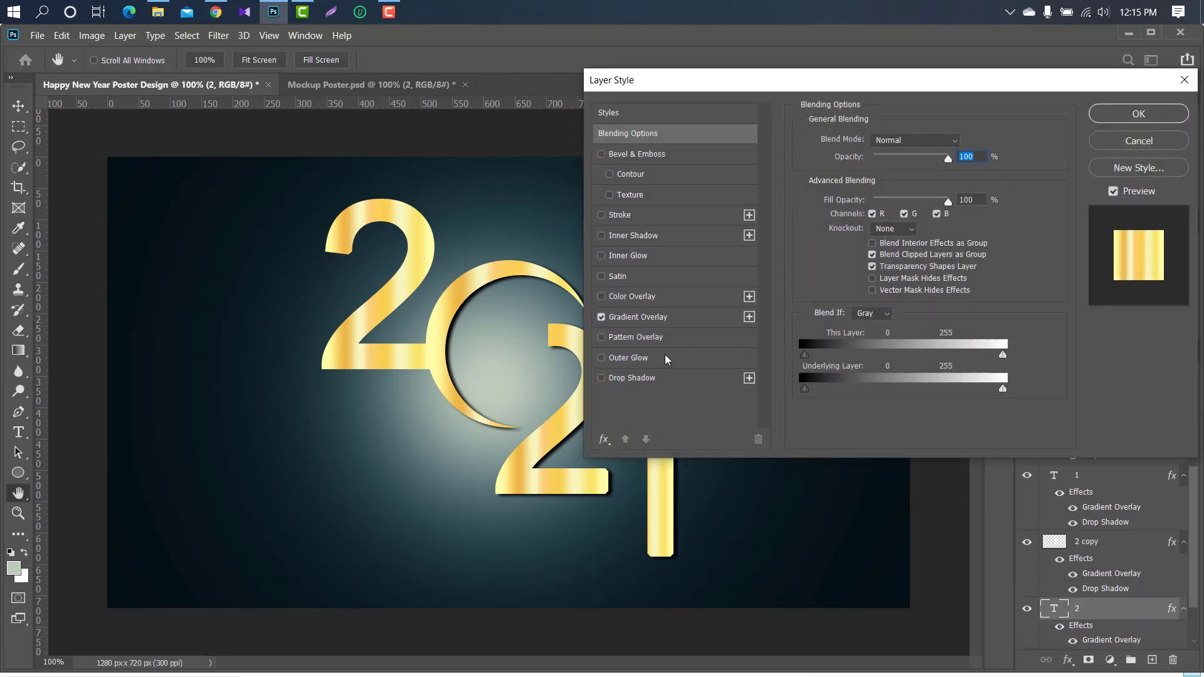
pyautogui.click(659, 377)
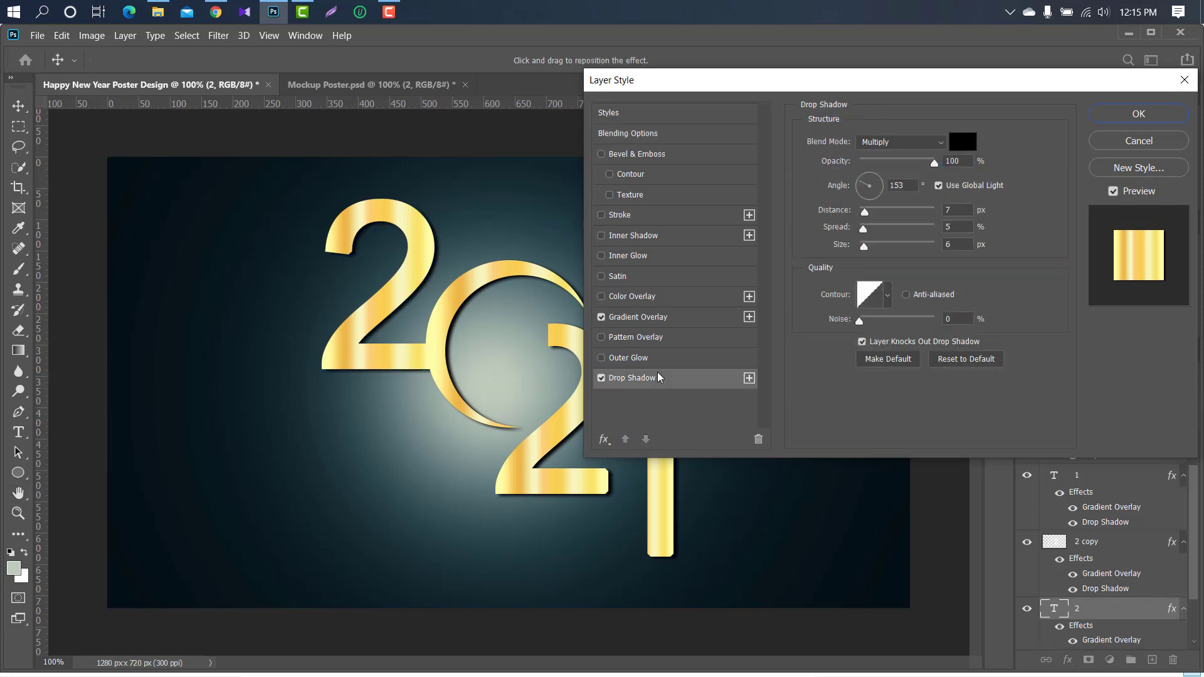
pyautogui.click(1139, 115)
# Select all the 2021 layers and centre the artwork on the poster.
pyautogui.keyDown('ctrl'); pyautogui.click(1127, 561); pyautogui.keyUp('ctrl')
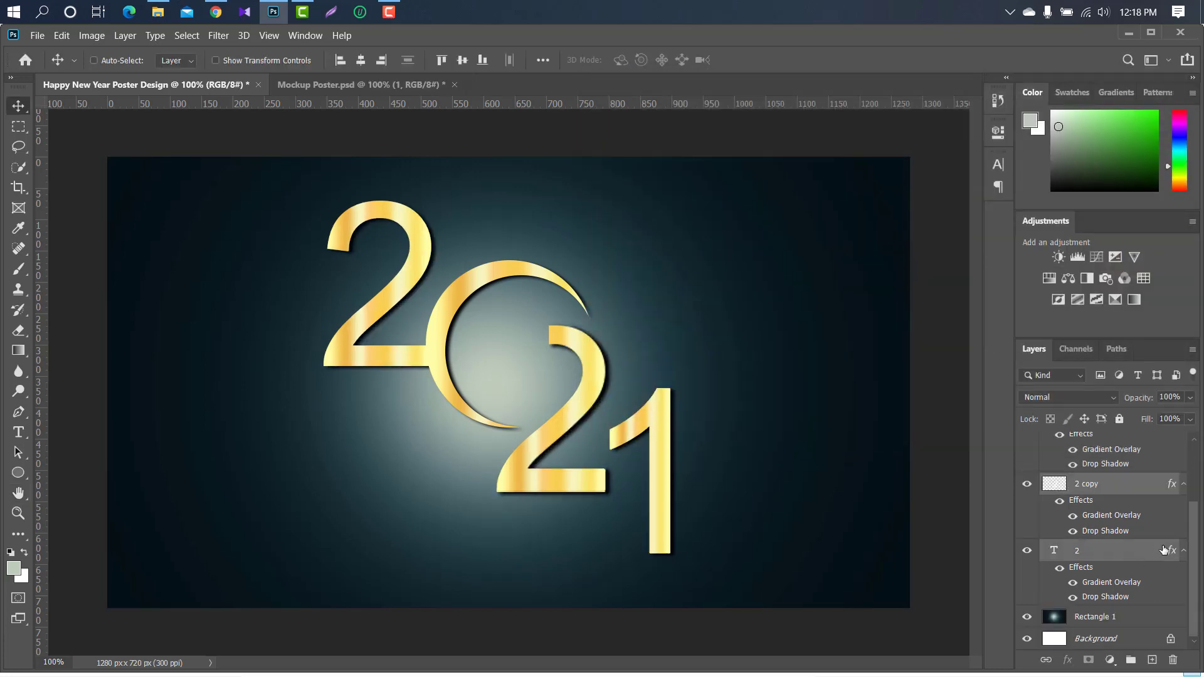
pyautogui.scroll(3, 1195, 539)
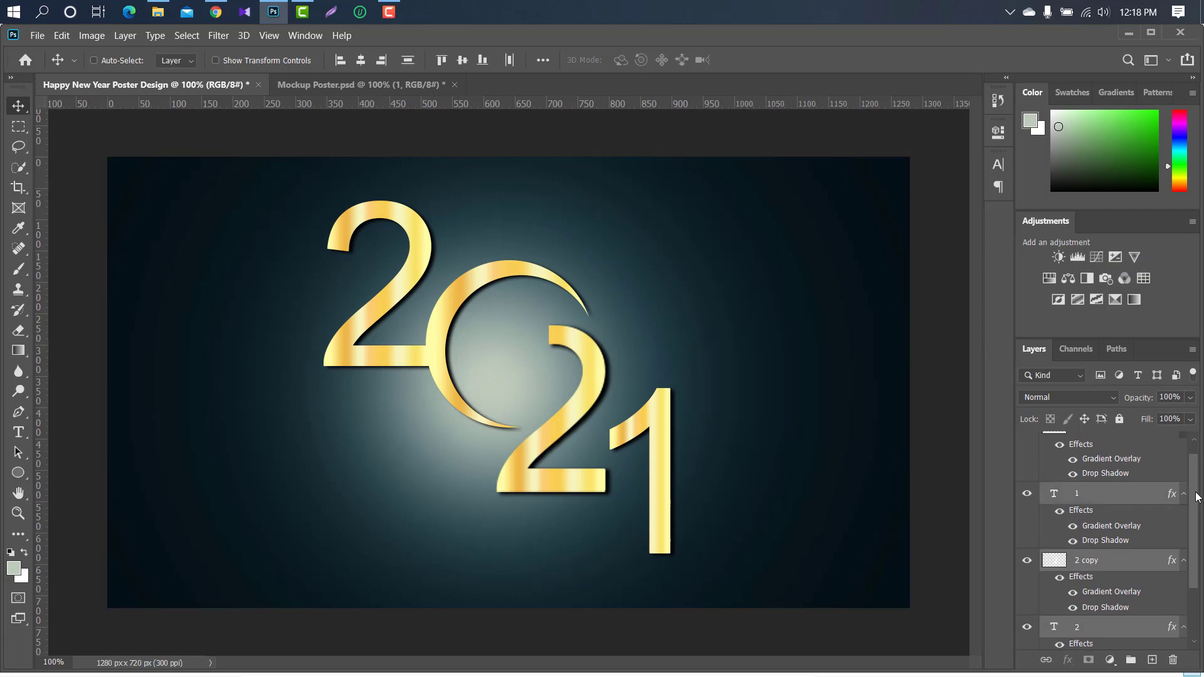
pyautogui.keyDown('shift'); pyautogui.click(1126, 450); pyautogui.keyUp('shift')
pyautogui.hotkey('ctrl', 't')
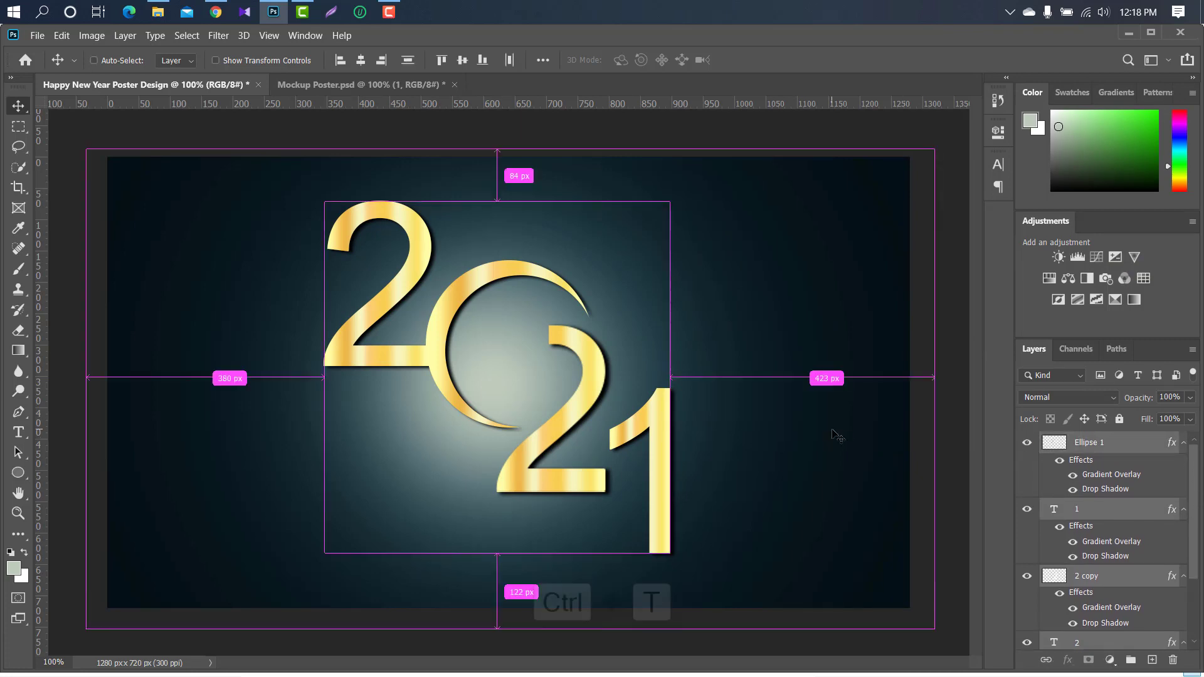
pyautogui.moveTo(578, 335); pyautogui.dragTo(589, 339)
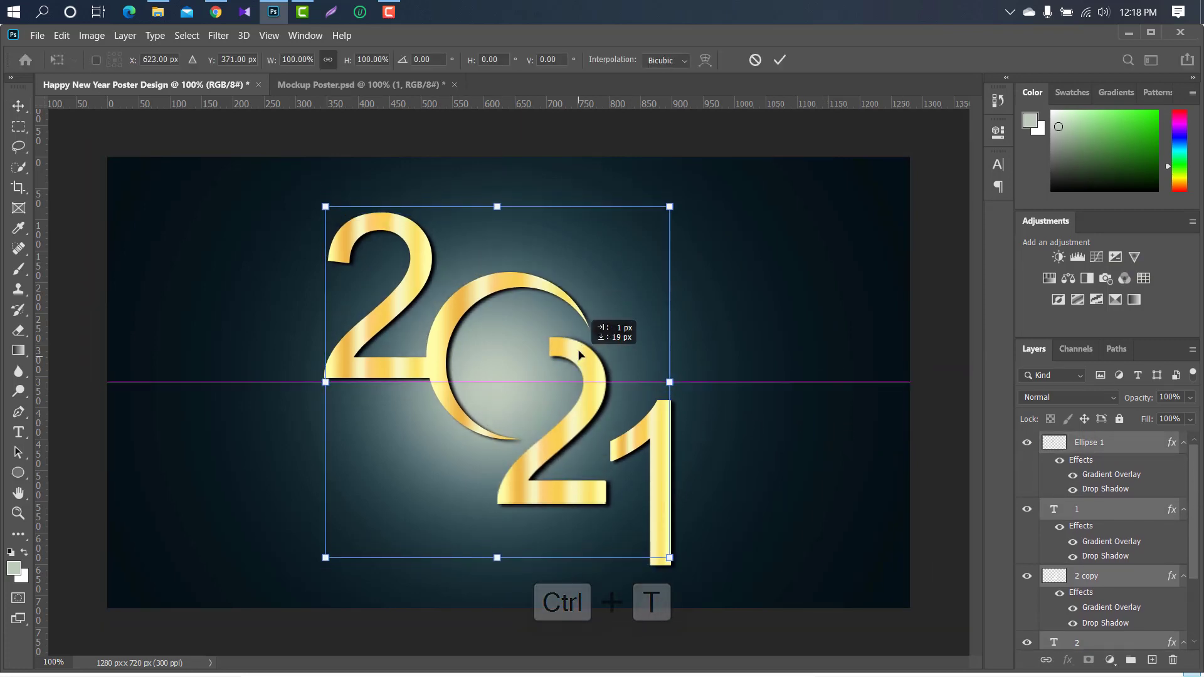
# Commit the centred 2021 and type a white 'Happy' to the left of the 2.
pyautogui.click(779, 61)
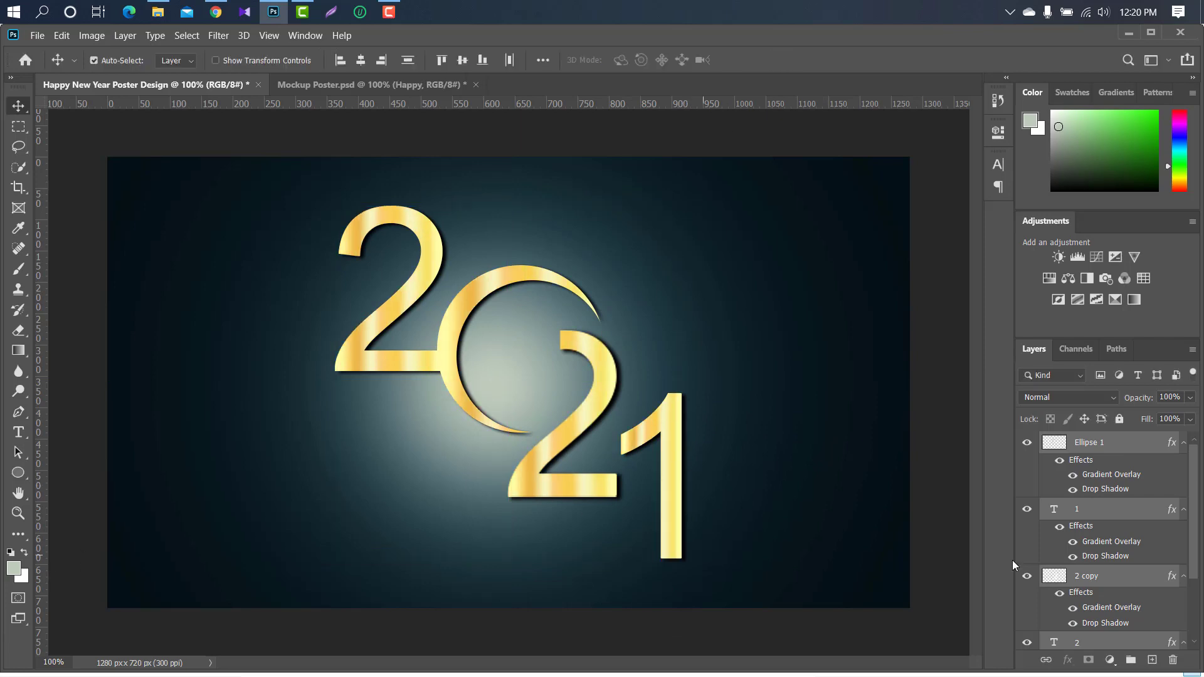
pyautogui.click(1146, 449)
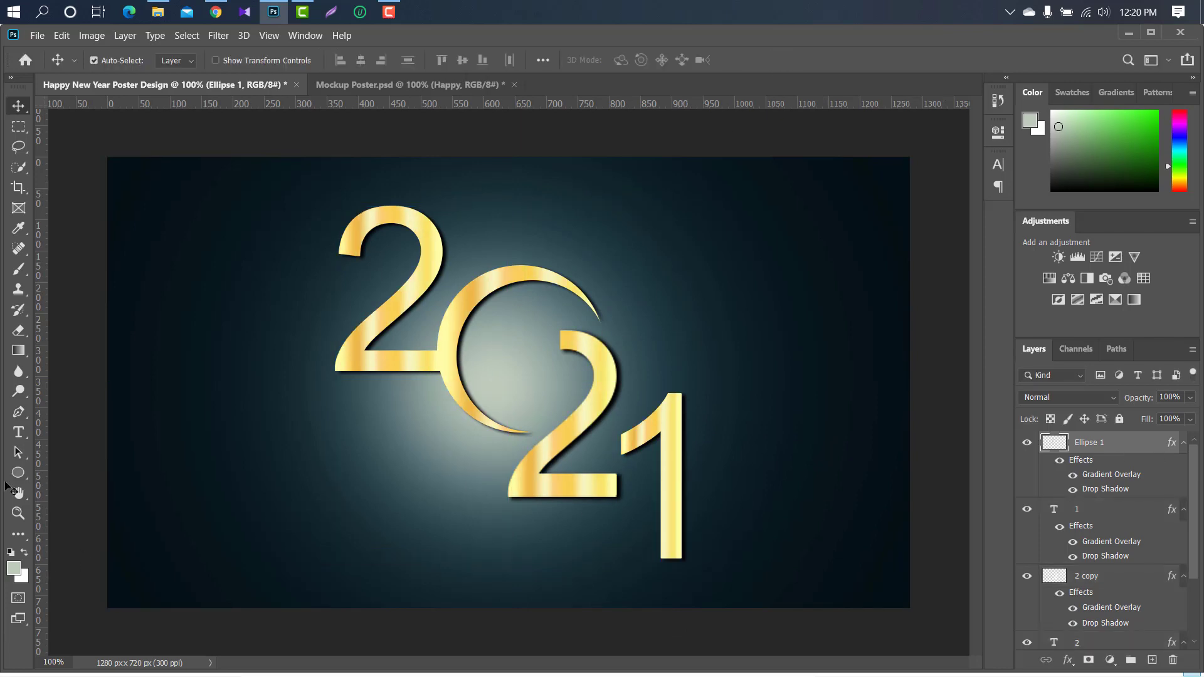
pyautogui.click(23, 434)
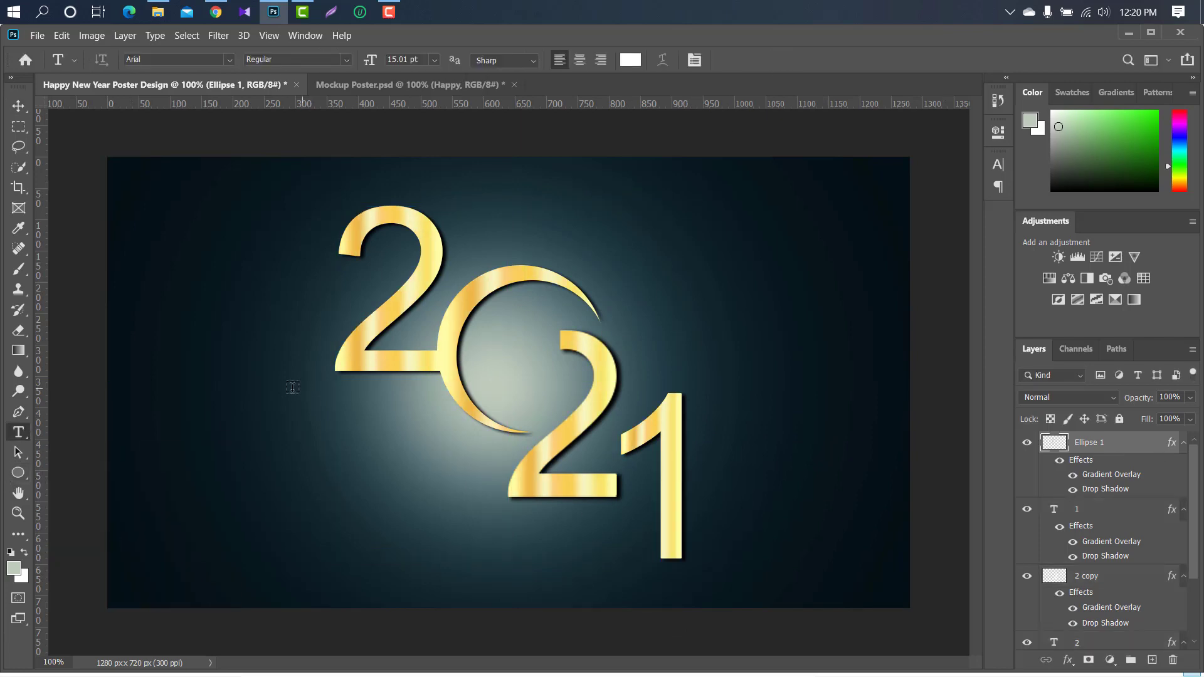
pyautogui.click(217, 384)
pyautogui.press('BackSpace')
pyautogui.write('H')
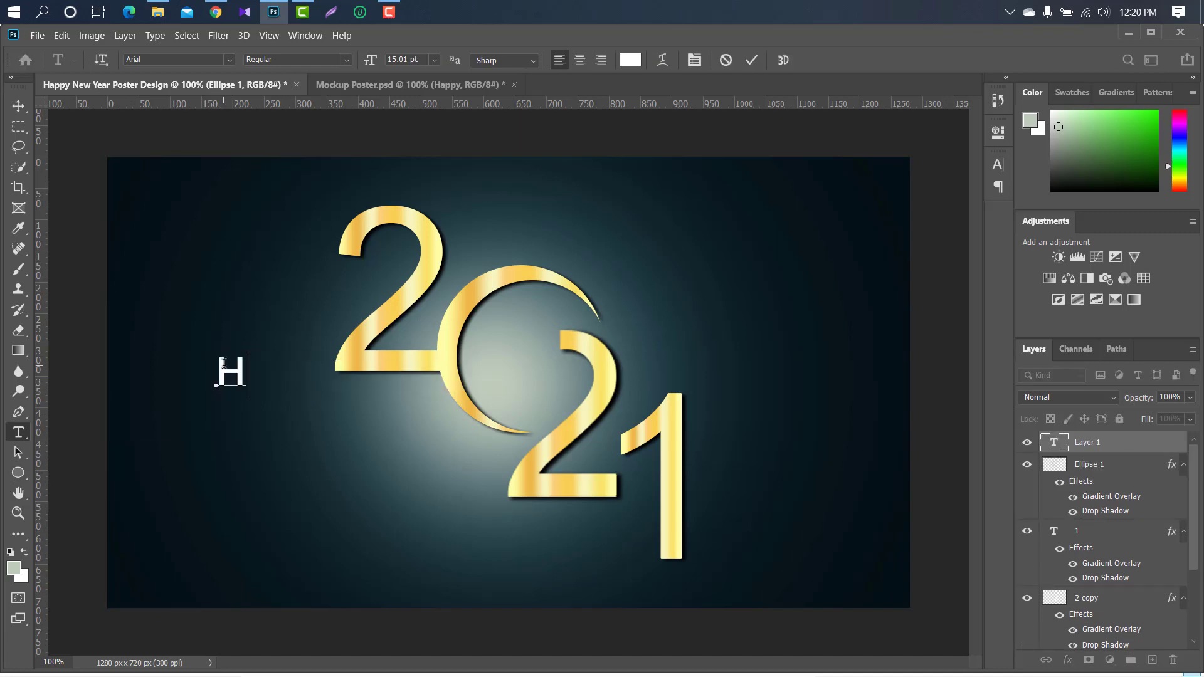
pyautogui.write('appy')
pyautogui.click(751, 59)
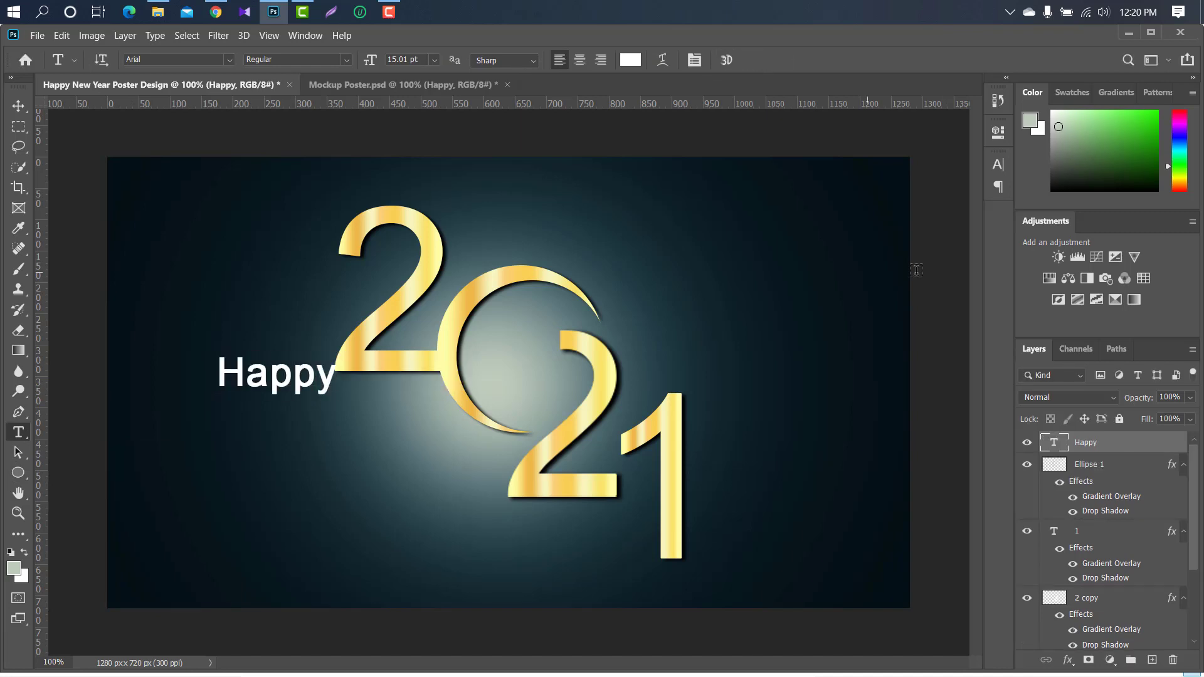
# Set 'Happy' to 25.28 pt in the Axewell Fontstyle script font.
pyautogui.click(997, 165)
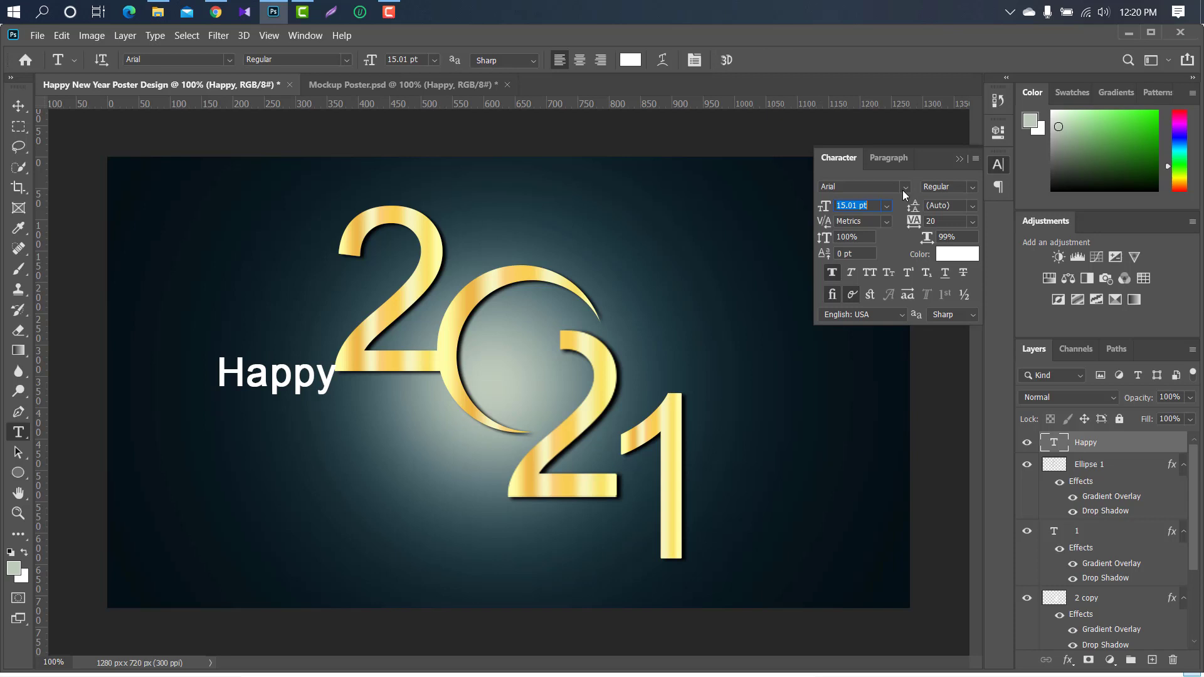
pyautogui.click(859, 205)
pyautogui.click(902, 185)
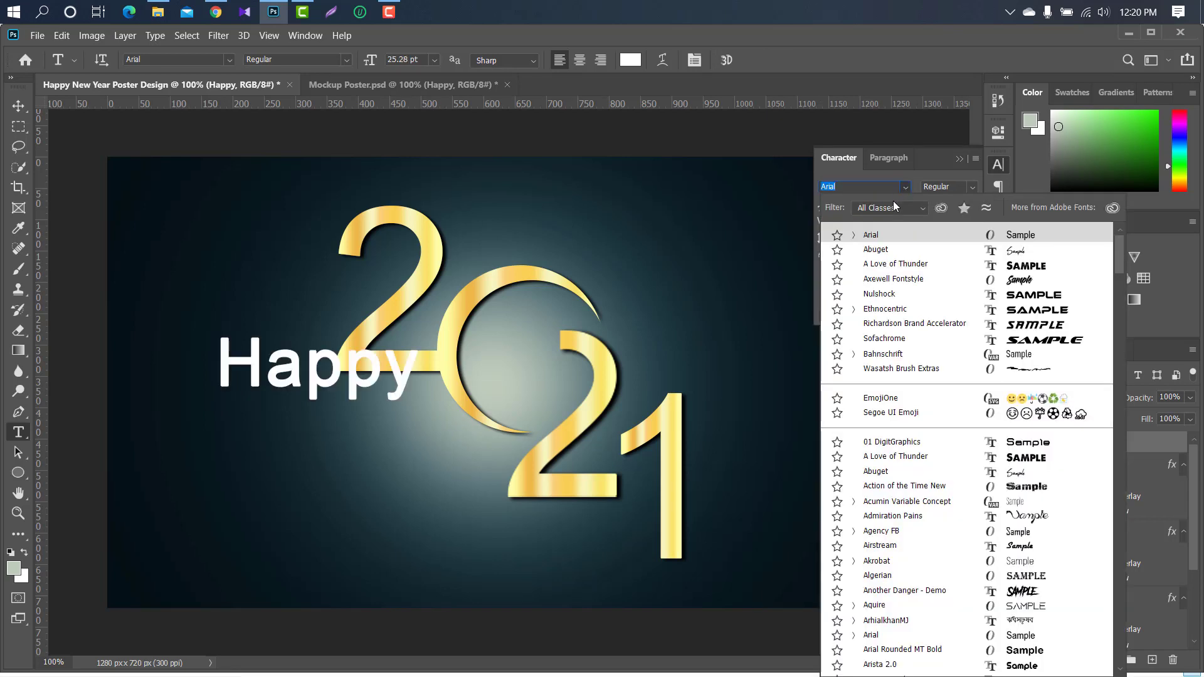
pyautogui.click(877, 279)
pyautogui.click(958, 158)
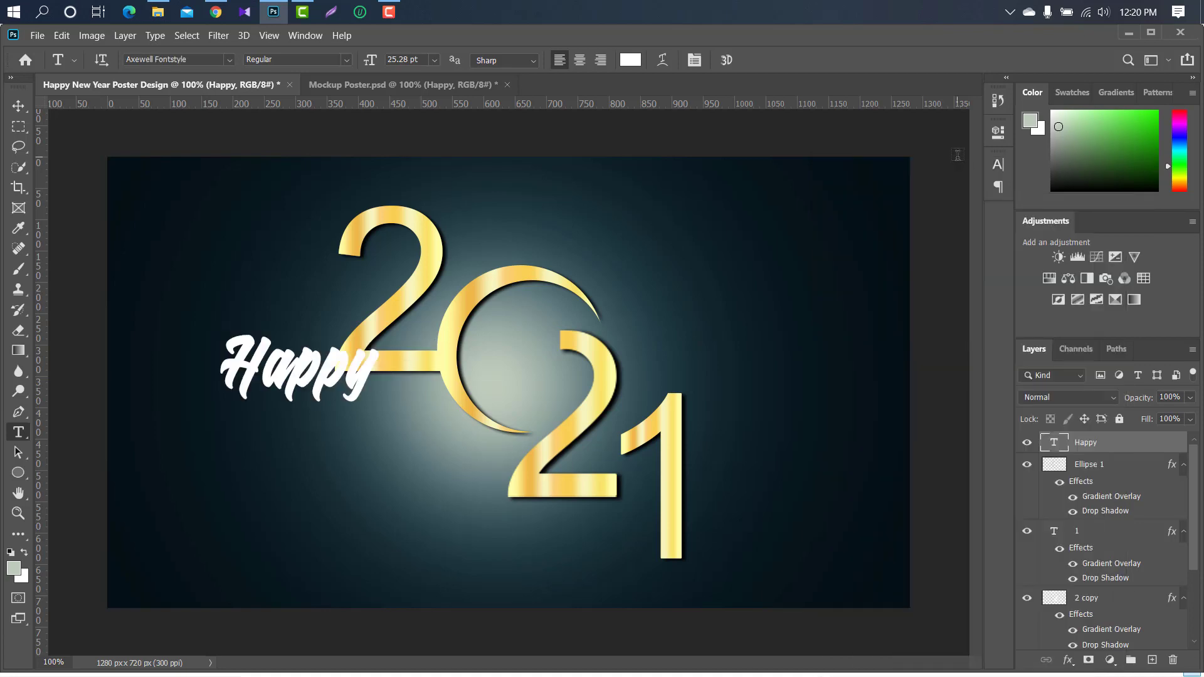
pyautogui.doubleClick(1135, 449)
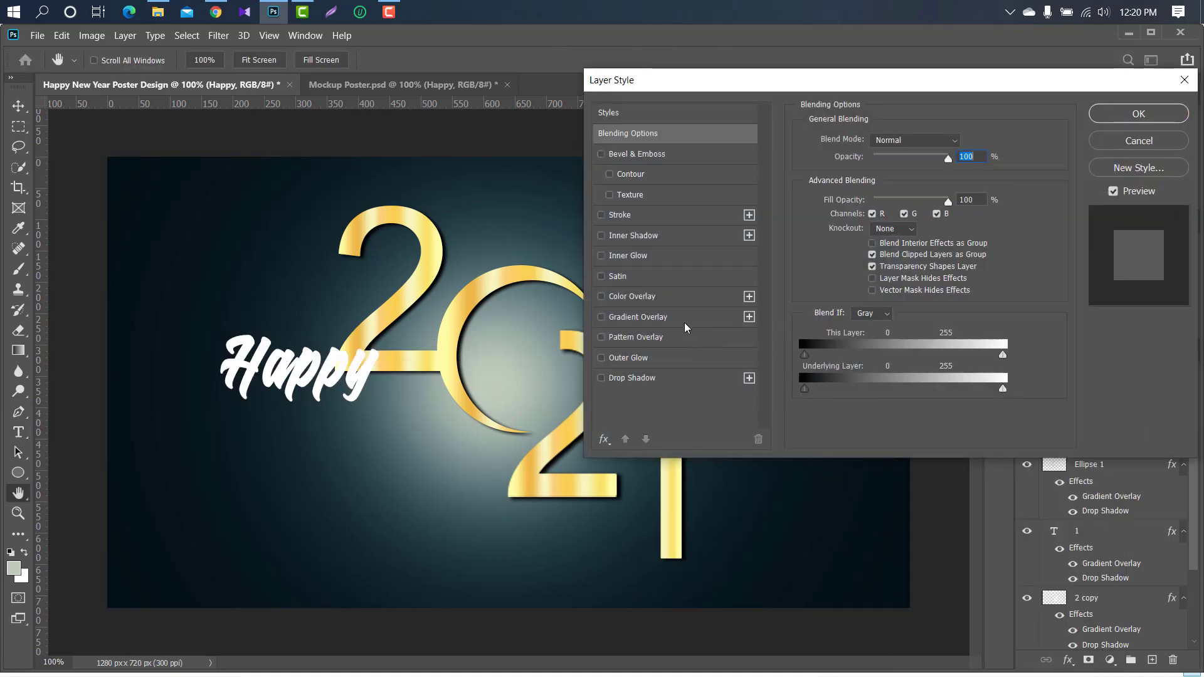
# Give Happy a Gradient Overlay, starting from the Basics black-to-white preset.
pyautogui.click(686, 318)
pyautogui.click(946, 177)
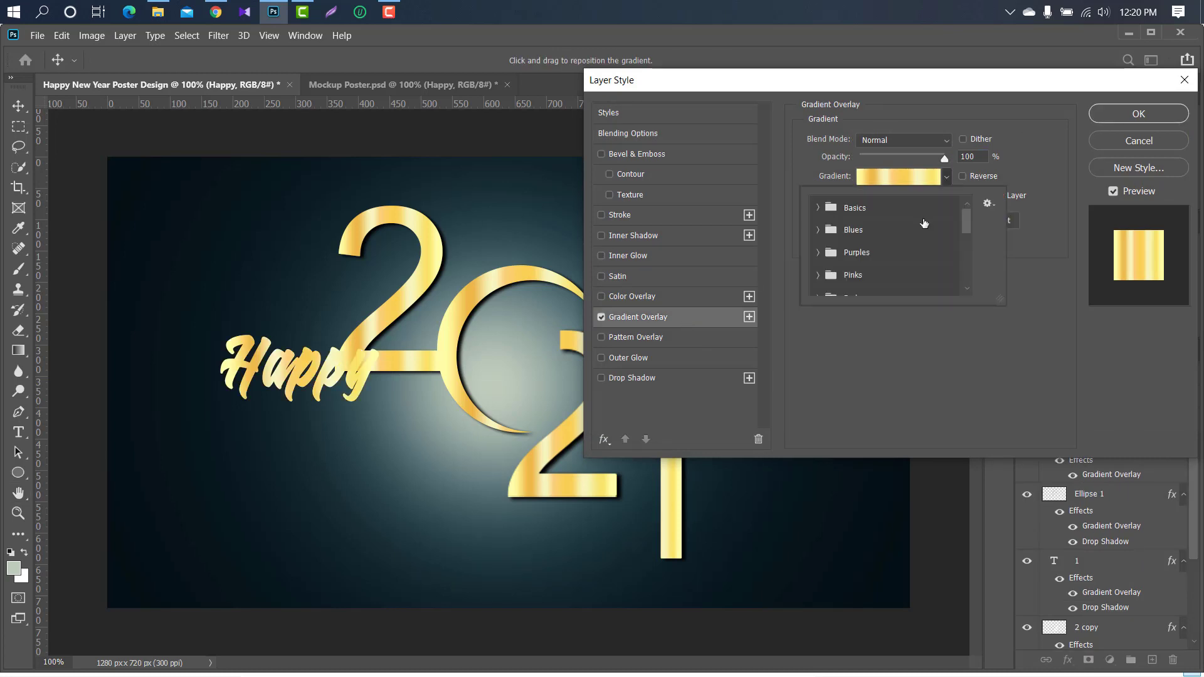
pyautogui.click(817, 208)
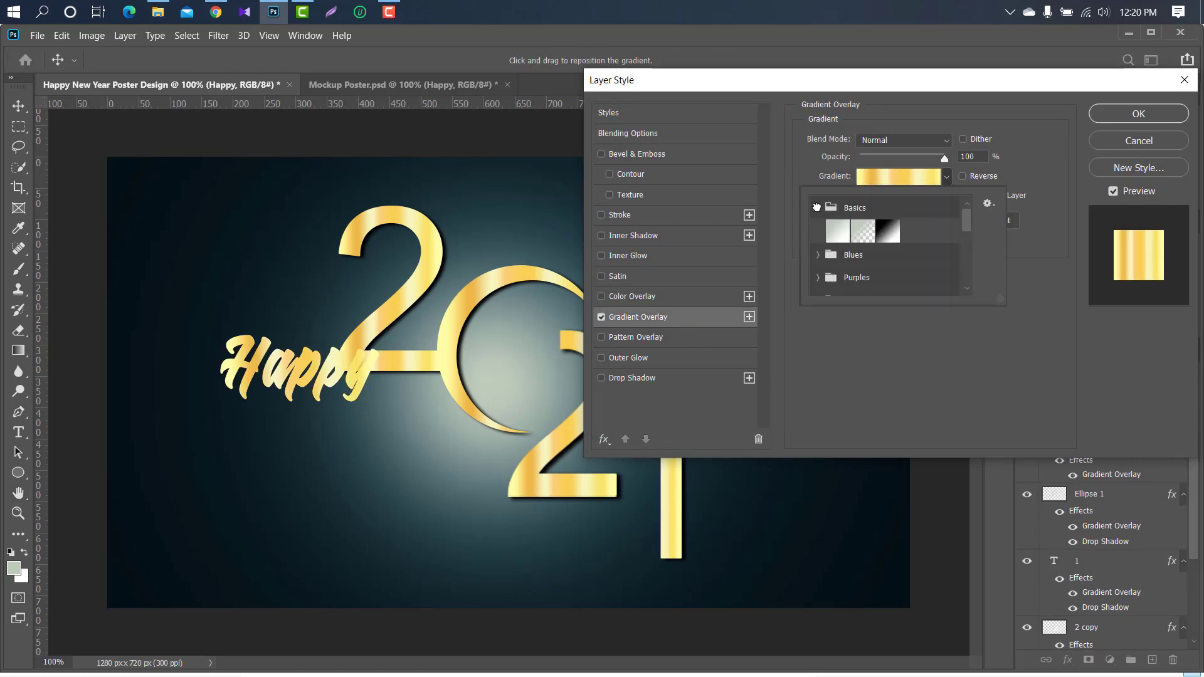
pyautogui.click(886, 232)
pyautogui.click(911, 175)
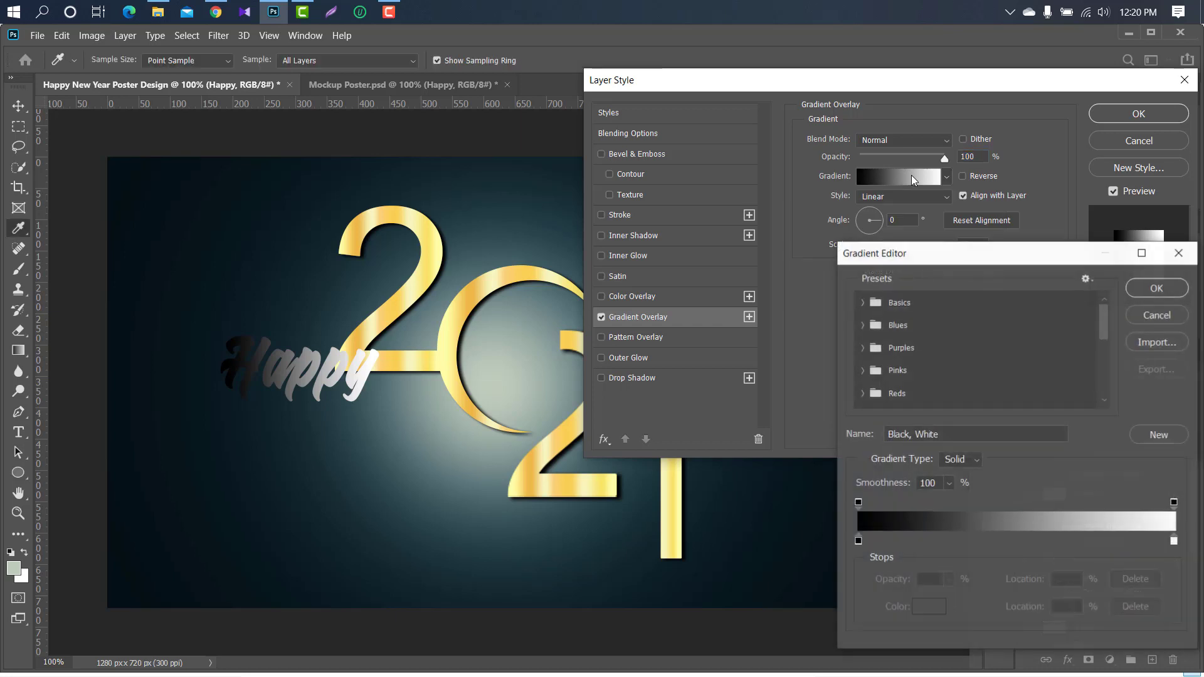
# Set the gradient stops to #f9e66b and white, then apply the overlay.
pyautogui.click(858, 540)
pyautogui.click(930, 607)
pyautogui.write('f9e66b')
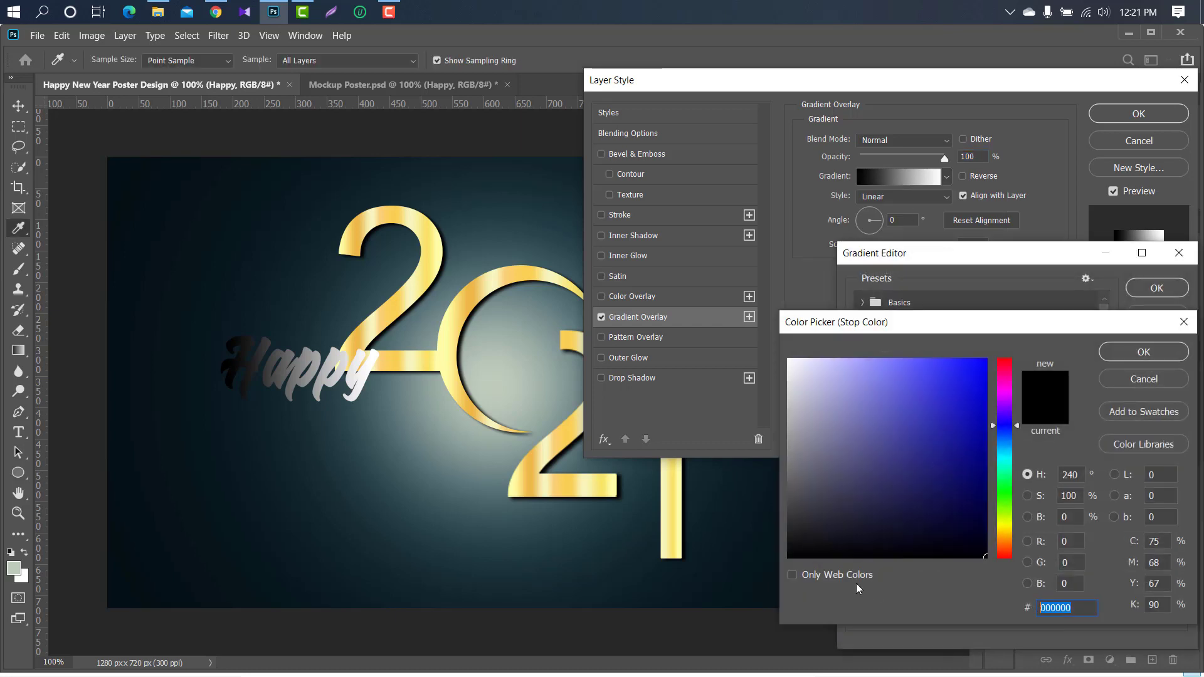
pyautogui.click(1124, 350)
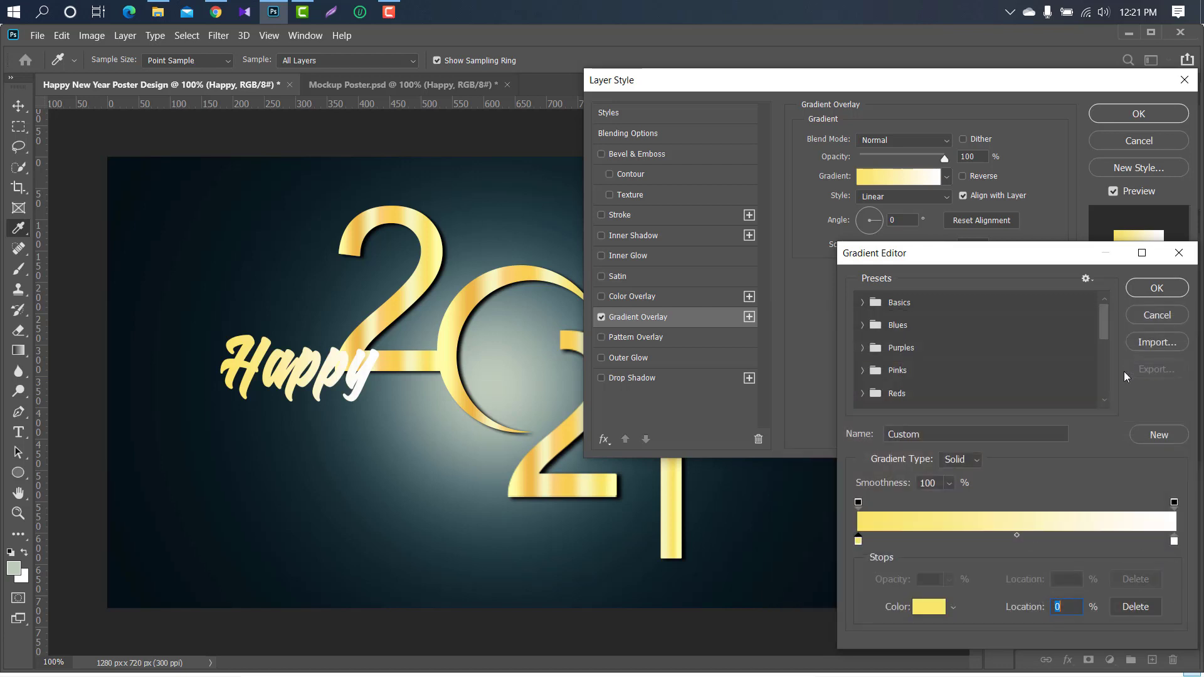
pyautogui.click(1174, 541)
pyautogui.click(928, 607)
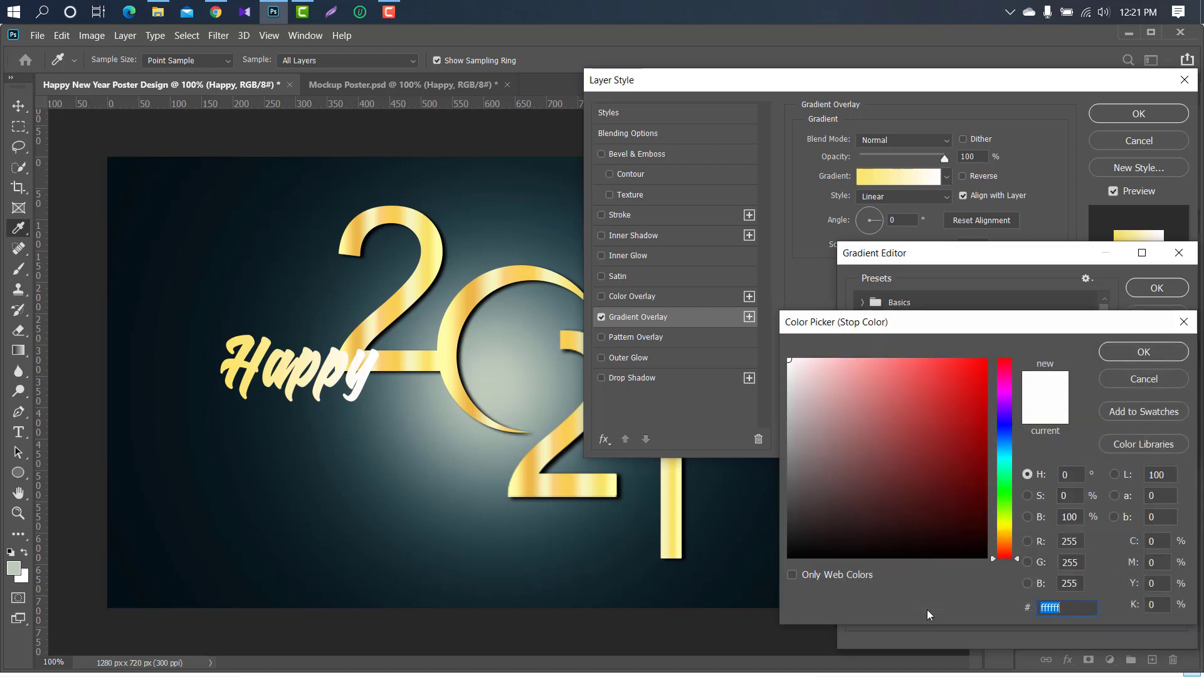
pyautogui.click(1135, 356)
pyautogui.click(1145, 288)
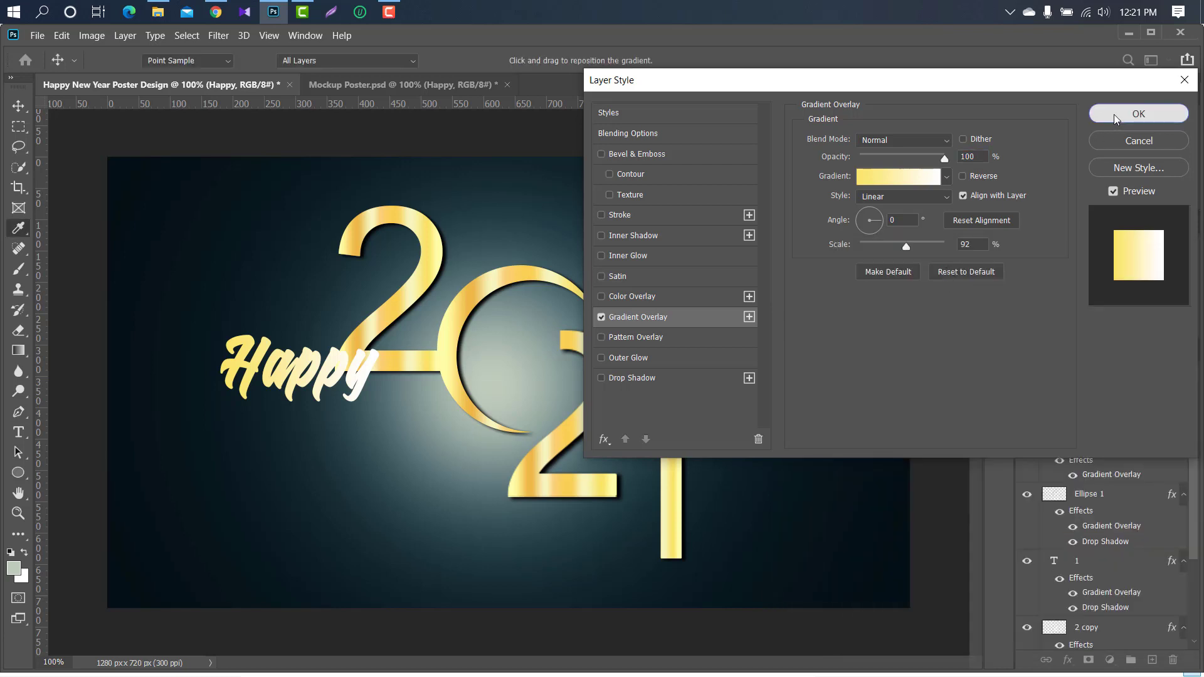
pyautogui.click(1138, 114)
# Move Happy up beside the top of the 2, add a drop shadow, and nudge it left.
pyautogui.click(18, 106)
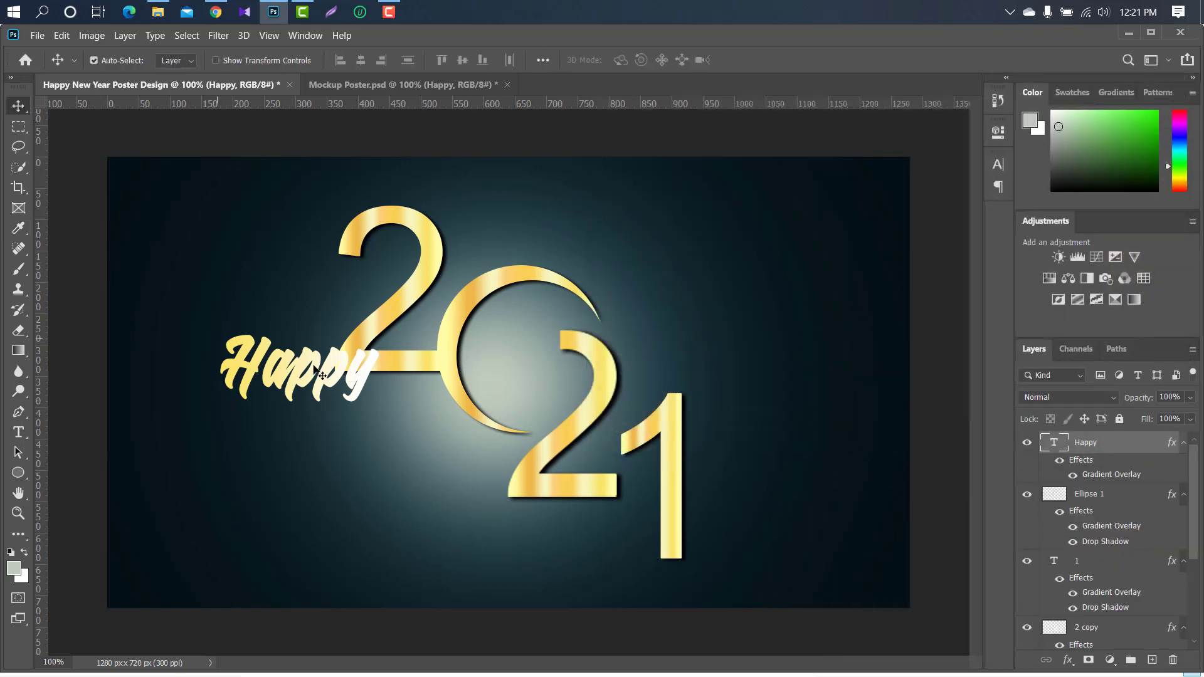
pyautogui.moveTo(303, 376); pyautogui.dragTo(297, 294)
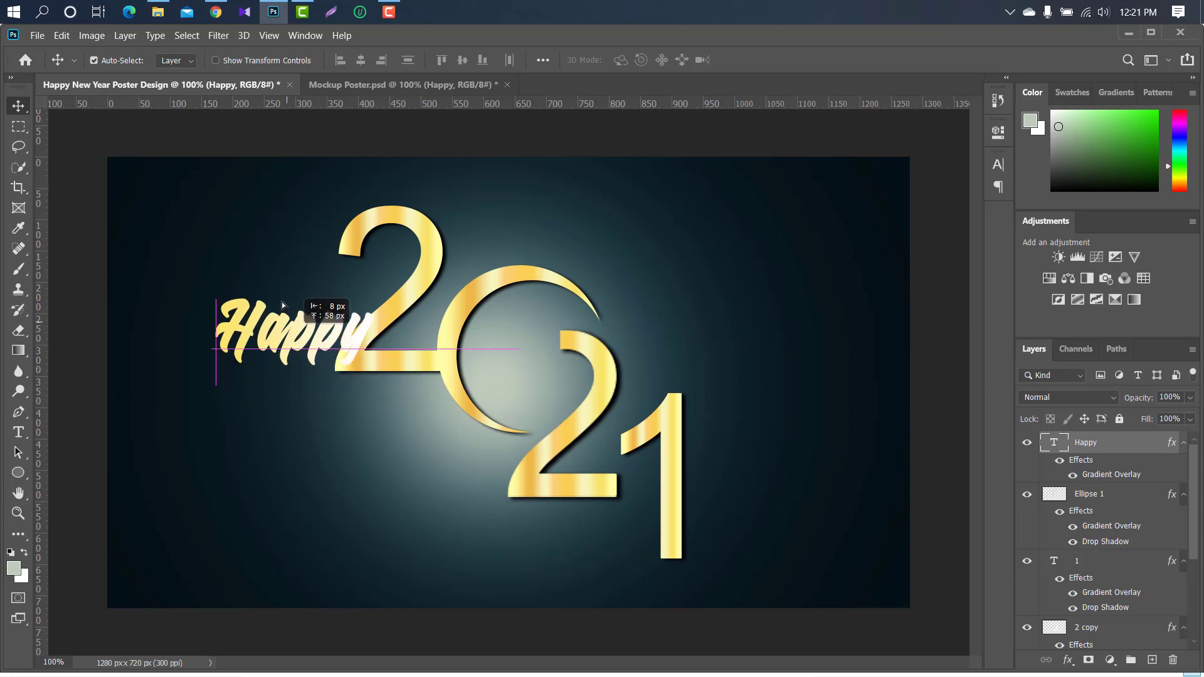
pyautogui.doubleClick(1145, 447)
pyautogui.click(690, 377)
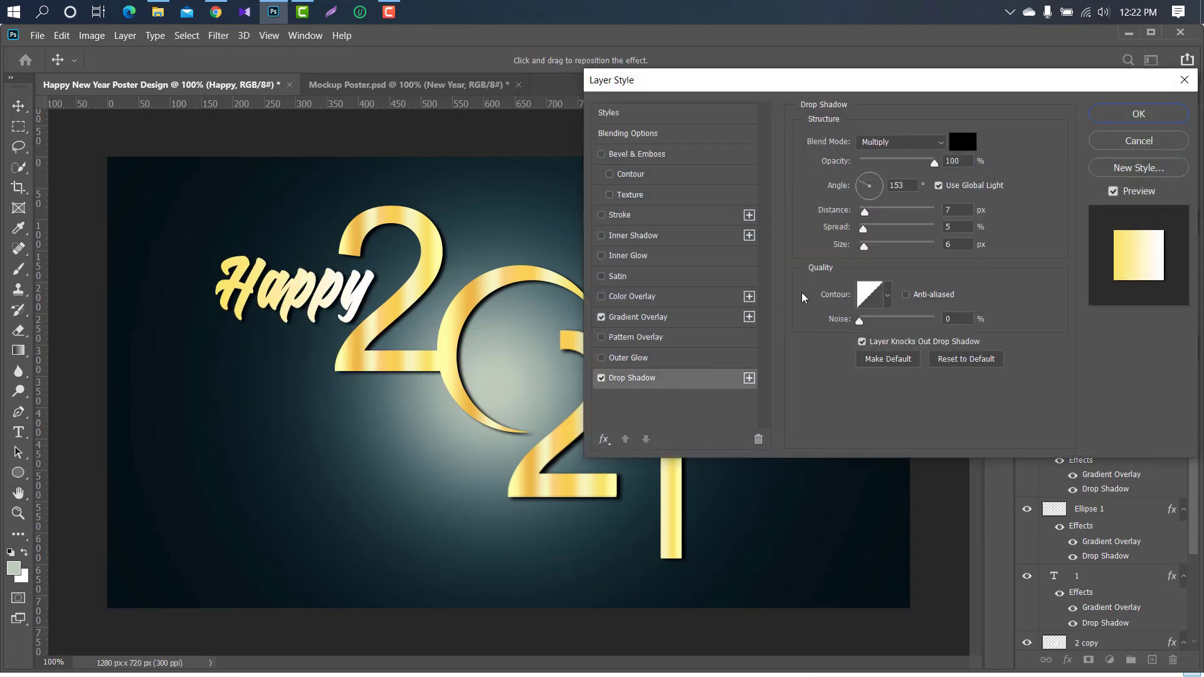
pyautogui.click(1133, 115)
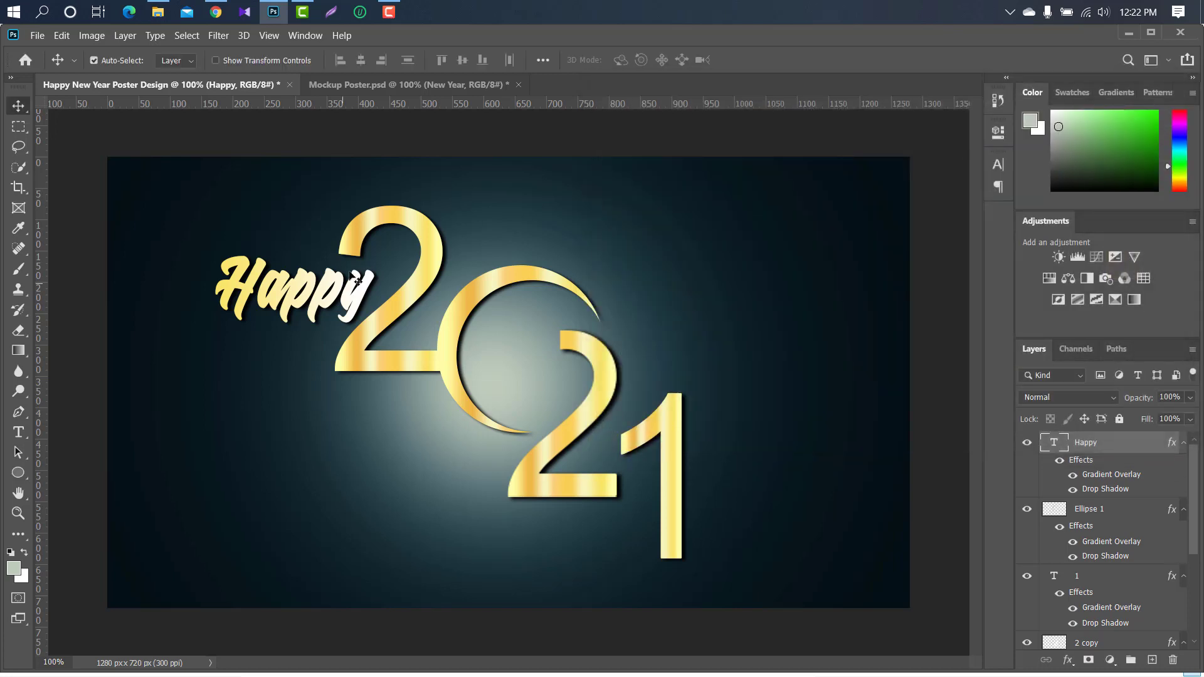
pyautogui.moveTo(356, 301); pyautogui.dragTo(342, 300)
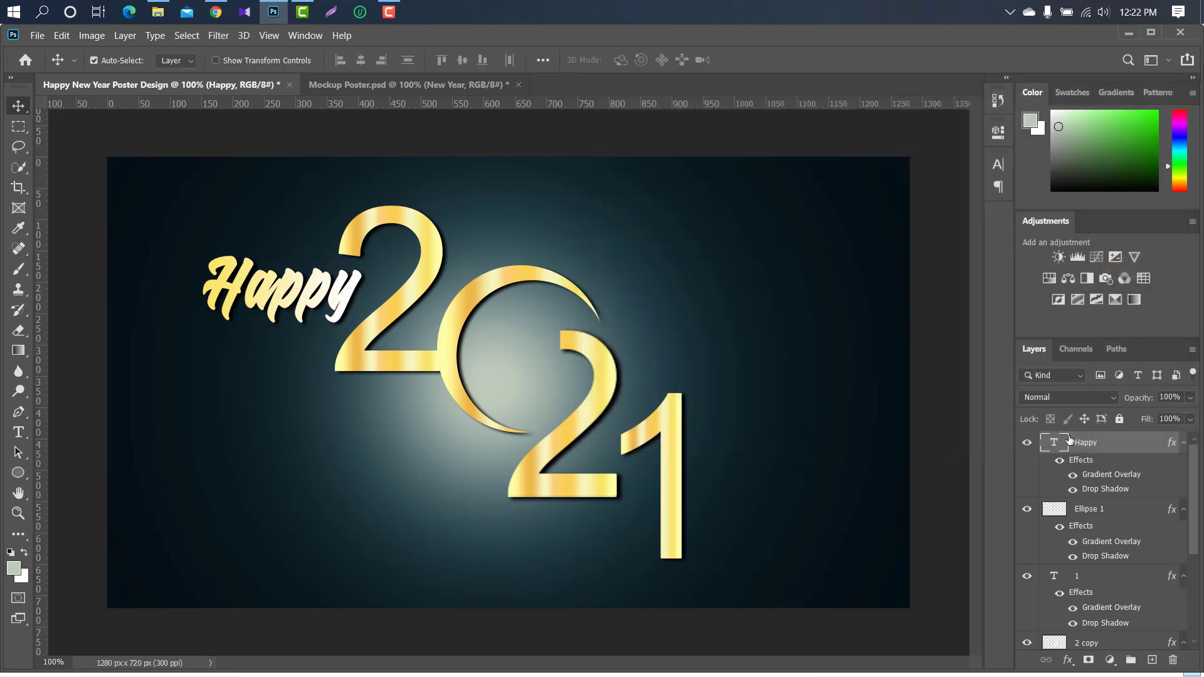
# Duplicate Happy, move the copy right over the 21, and retype it as 'New Year'.
pyautogui.moveTo(1119, 442); pyautogui.dragTo(1152, 660)
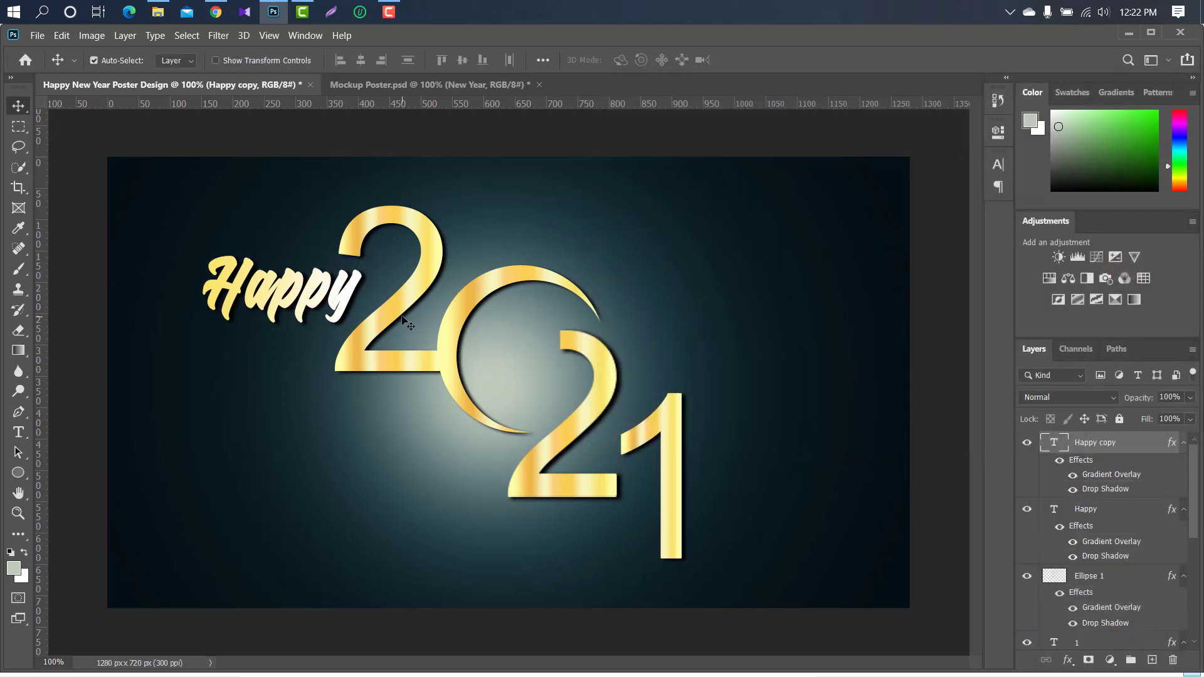
pyautogui.hotkey('ctrl', 't')
pyautogui.moveTo(317, 296); pyautogui.dragTo(741, 378)
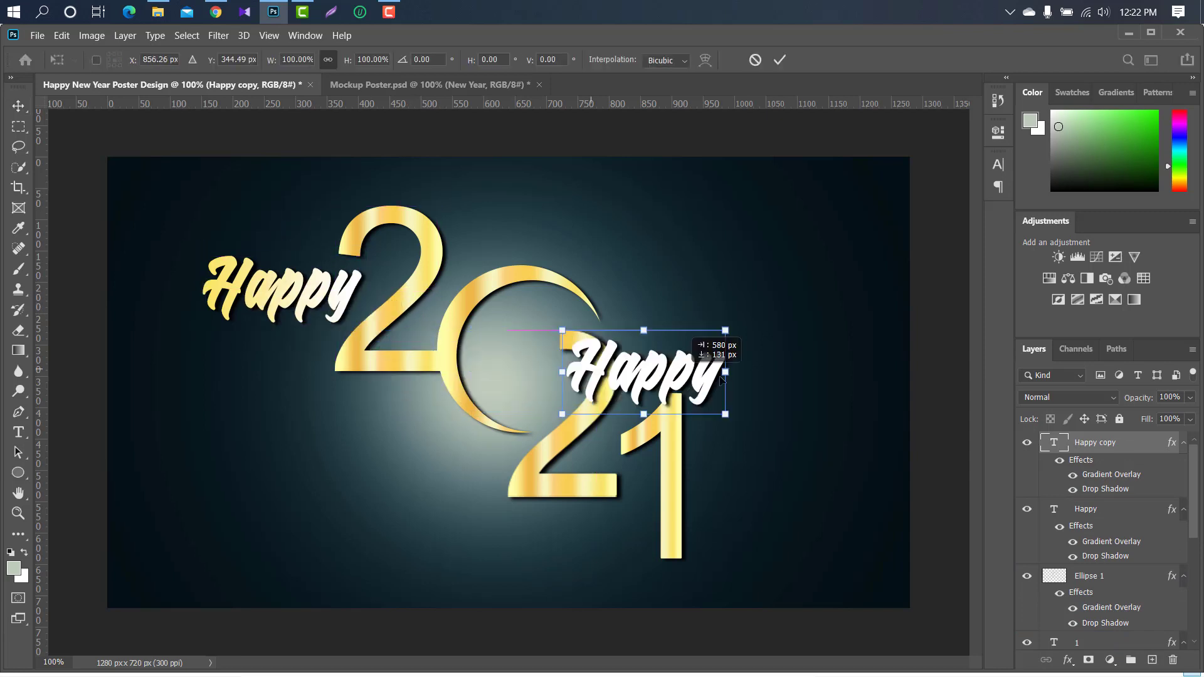
pyautogui.click(780, 60)
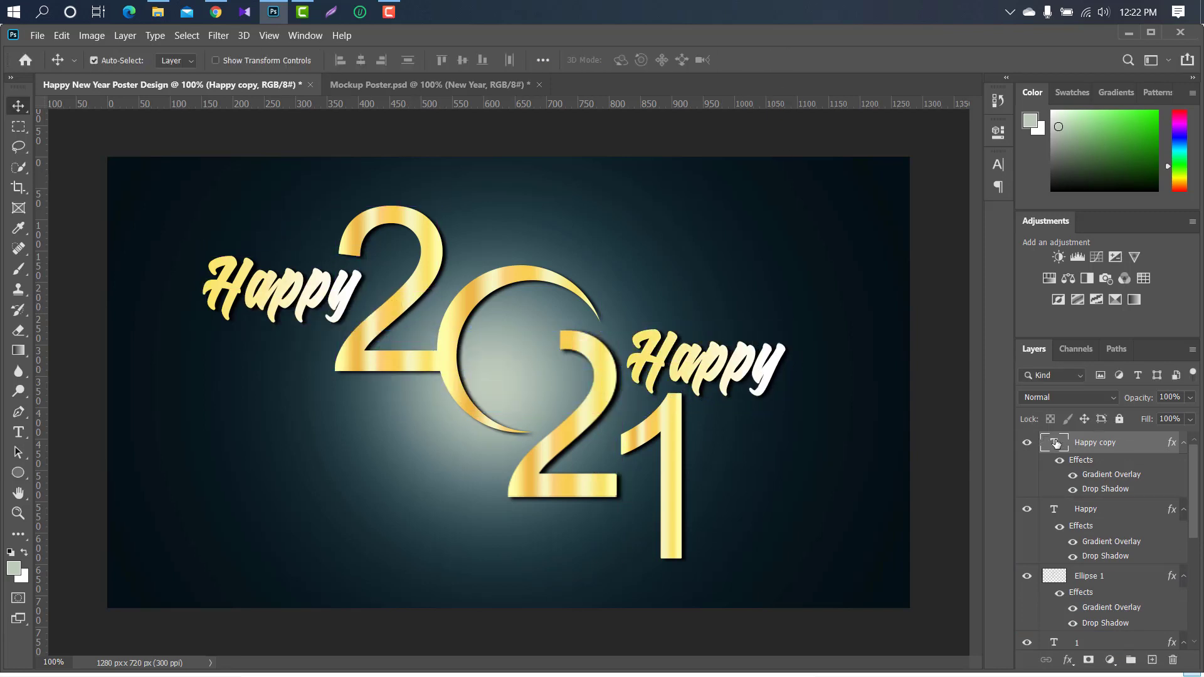
pyautogui.doubleClick(1054, 442)
pyautogui.write('New Year')
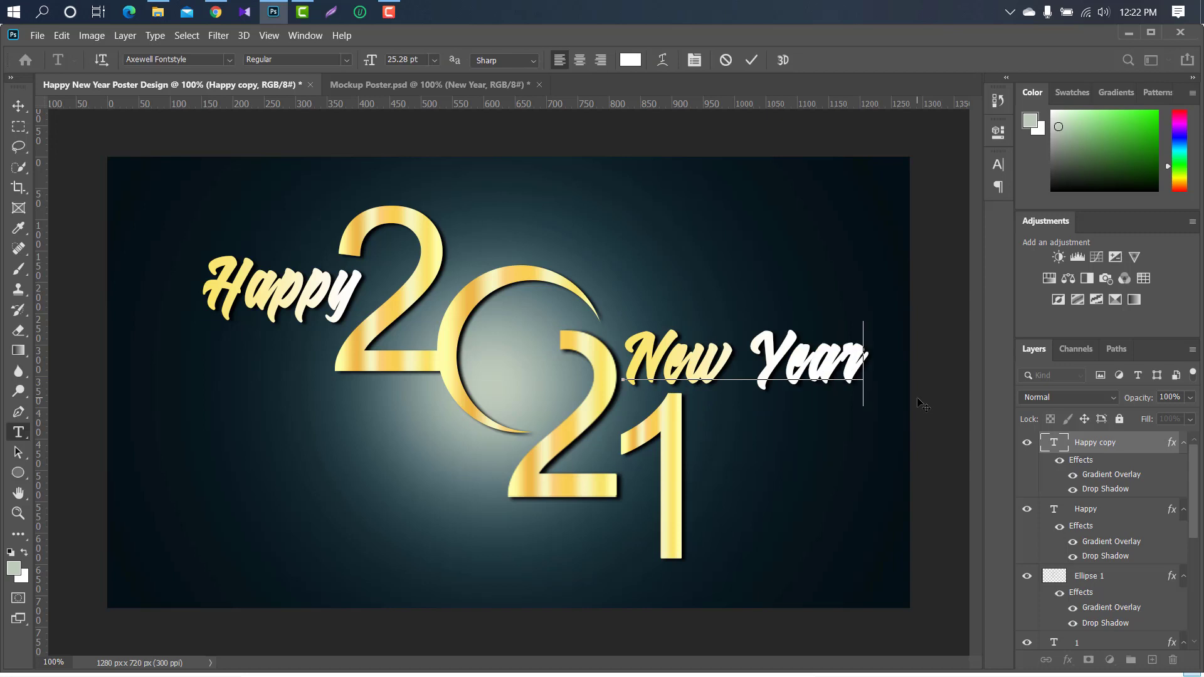
pyautogui.click(758, 63)
# Set the New Year text size to 18 pt.
pyautogui.press('v')
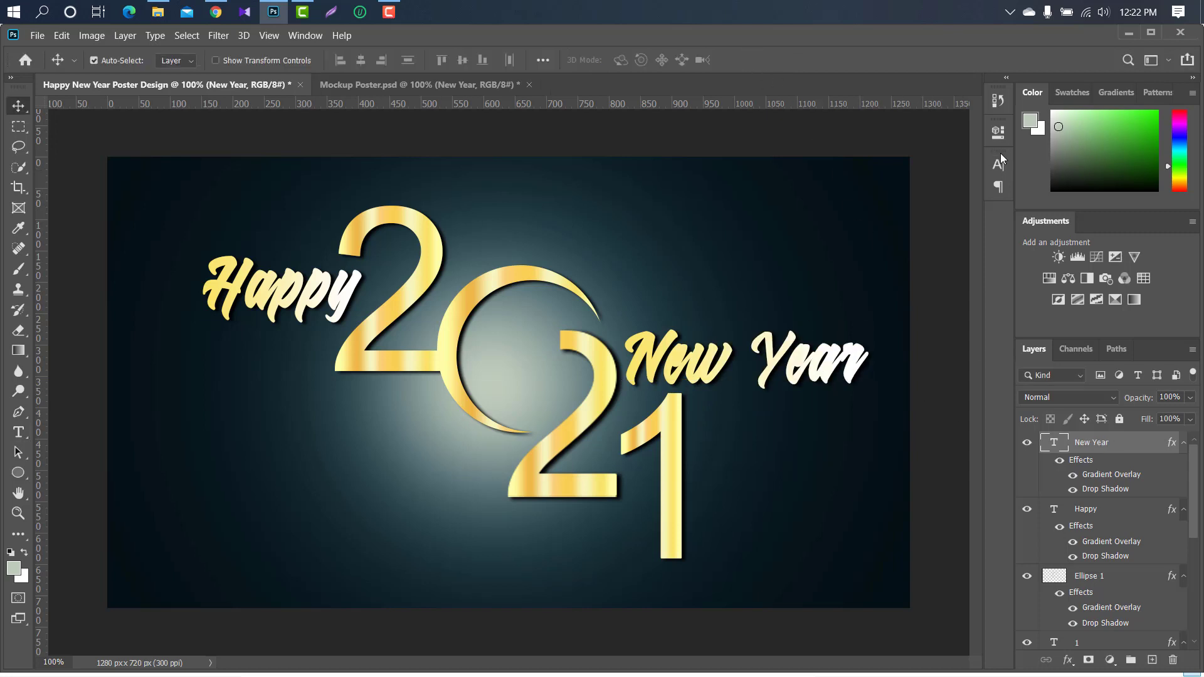
pyautogui.click(999, 157)
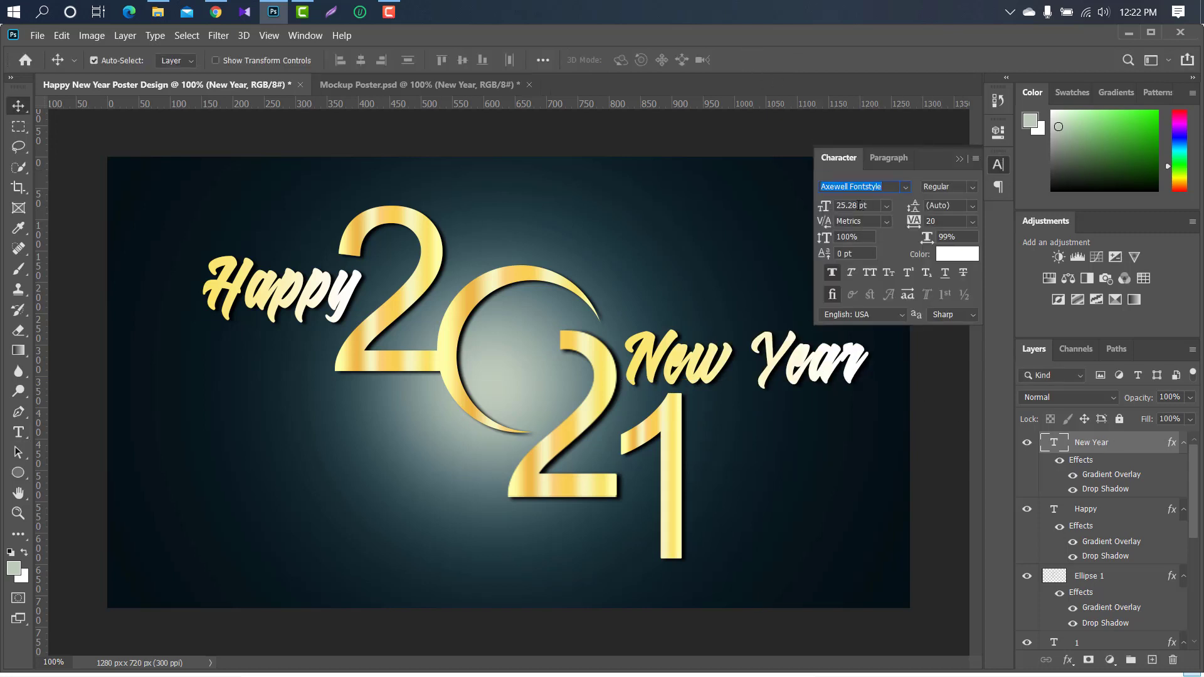
pyautogui.click(859, 206)
pyautogui.write('18')
pyautogui.press('Return')
pyautogui.click(960, 158)
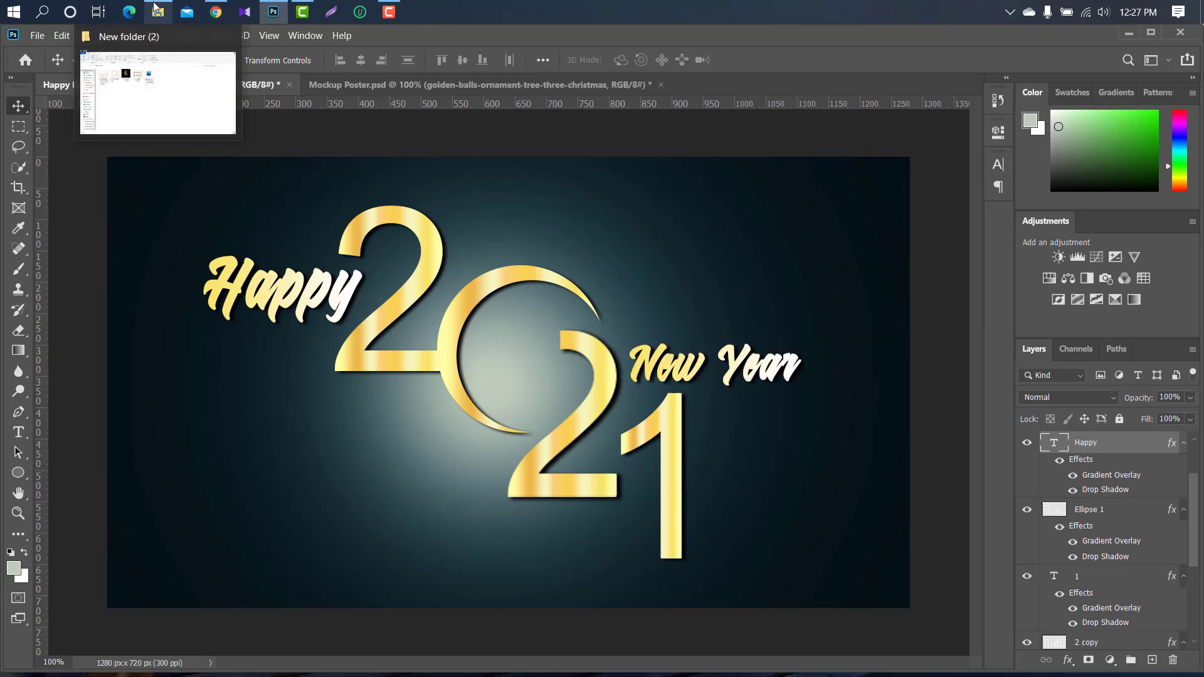
# Drag the golden ornaments image from the images folder into the poster.
pyautogui.click(158, 11)
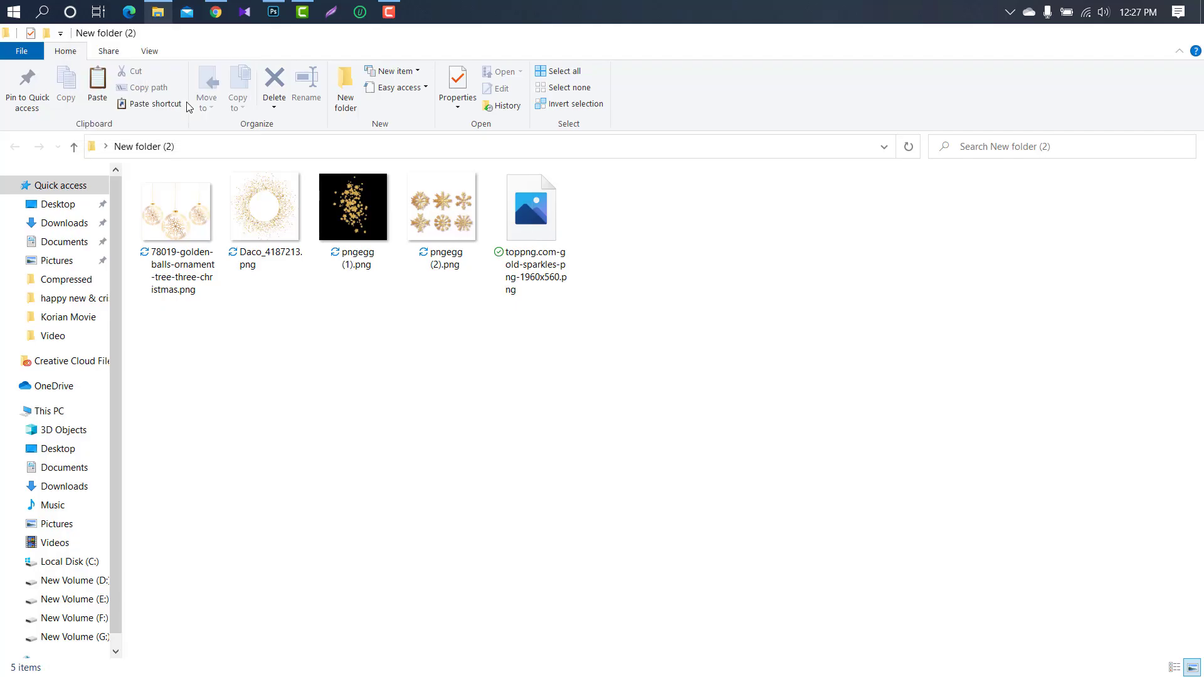
pyautogui.click(188, 192)
pyautogui.moveTo(188, 191); pyautogui.dragTo(705, 240)
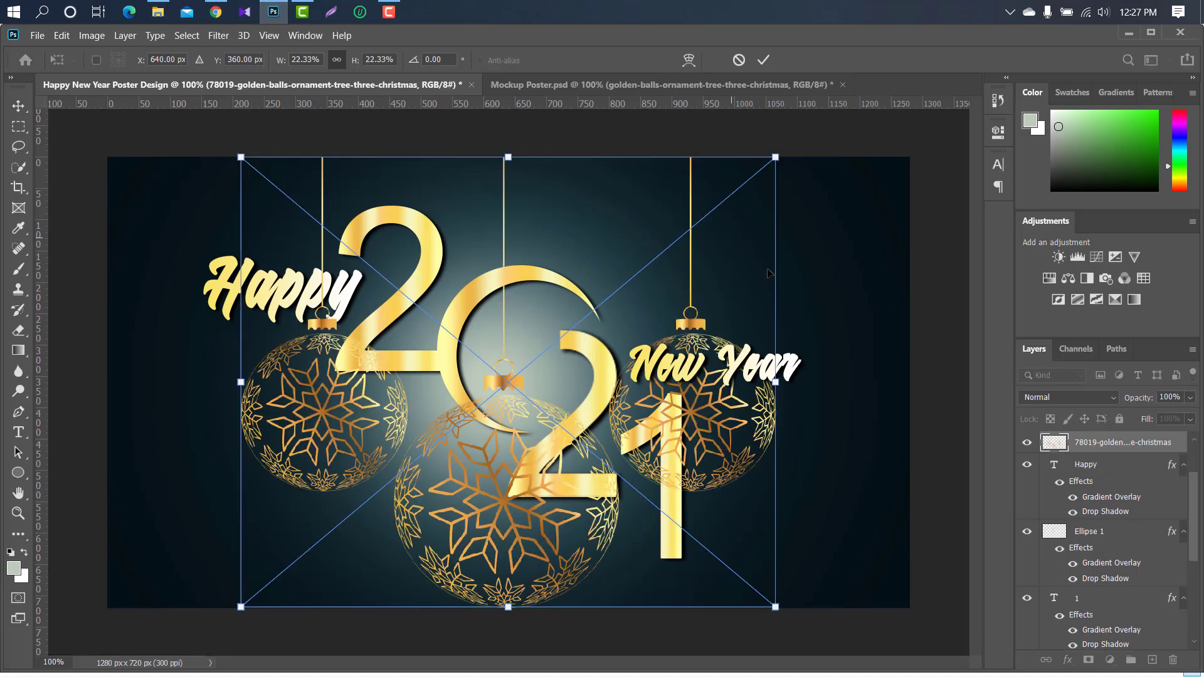
# Shrink the ornaments to about half size, shift them slightly left and down, and commit.
pyautogui.moveTo(775, 158)
pyautogui.mouseDown()
pyautogui.moveTo(501, 380)
pyautogui.moveTo(894, 211)
pyautogui.mouseUp()
pyautogui.moveTo(881, 151); pyautogui.dragTo(873, 174)
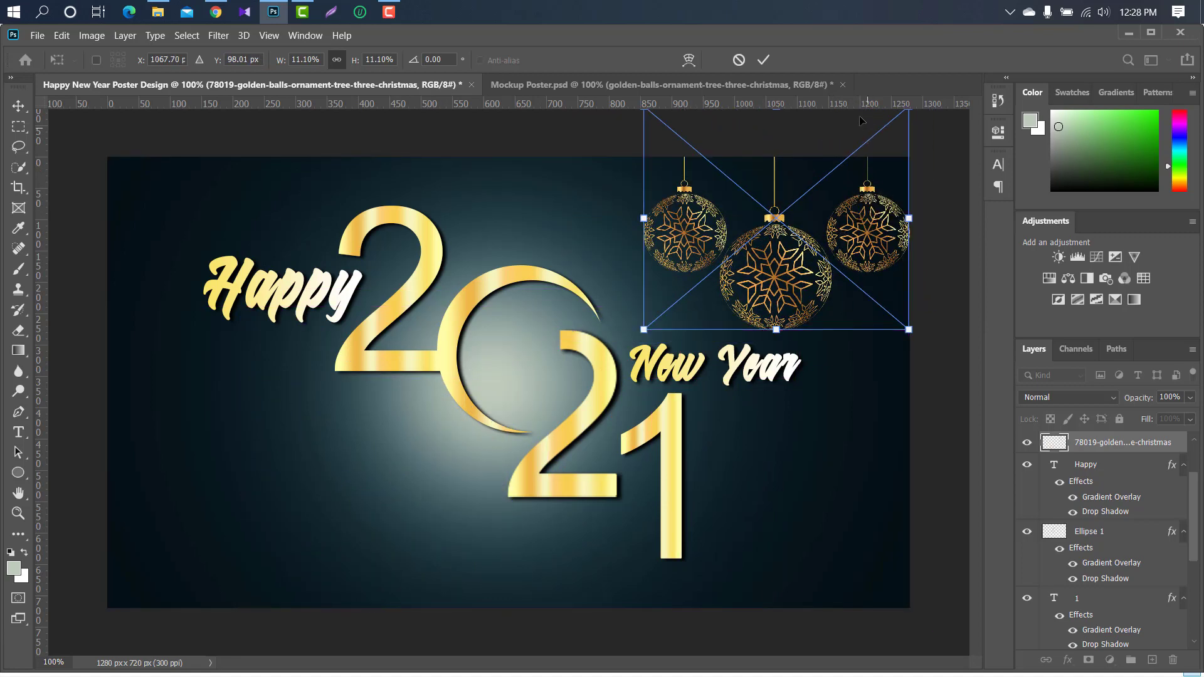
pyautogui.click(769, 56)
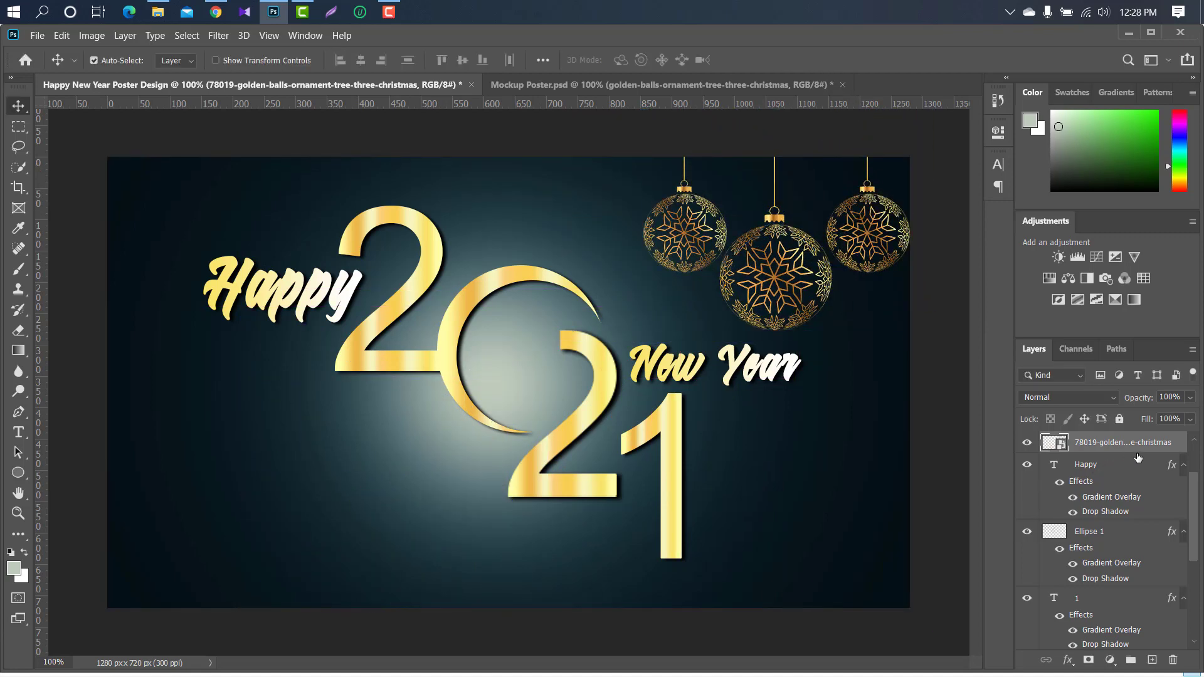
# Add a gold Gradient Overlay and a Drop Shadow to the ornament layer.
pyautogui.doubleClick(1183, 443)
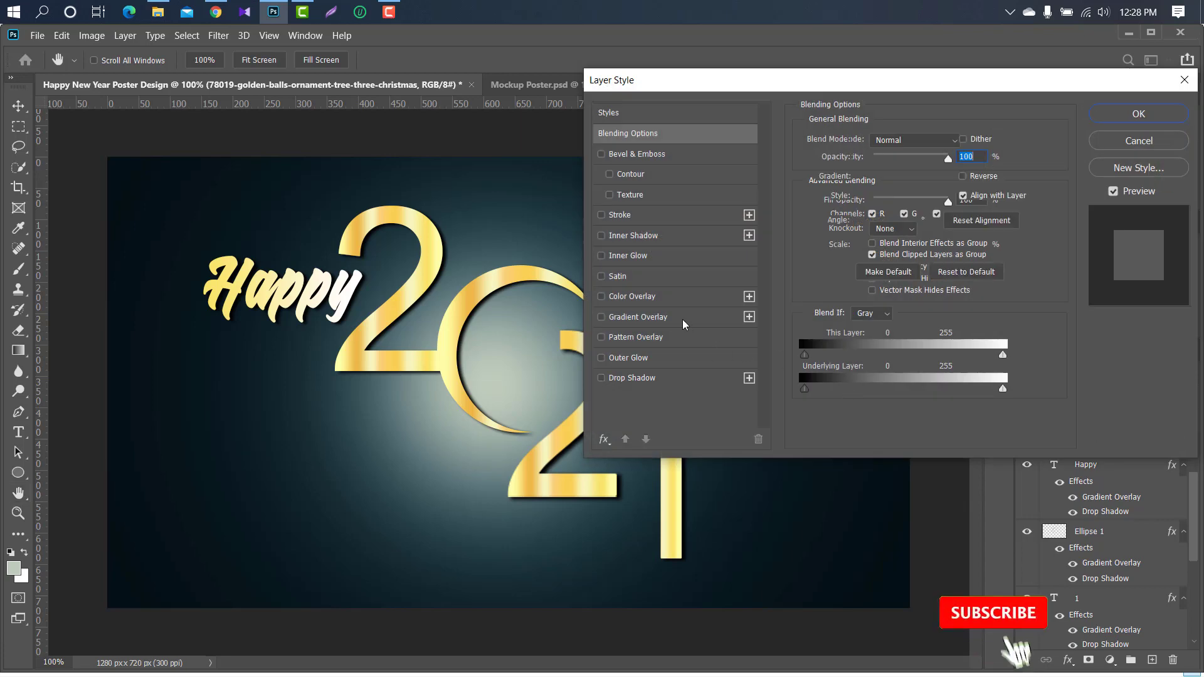
pyautogui.click(665, 316)
pyautogui.click(693, 382)
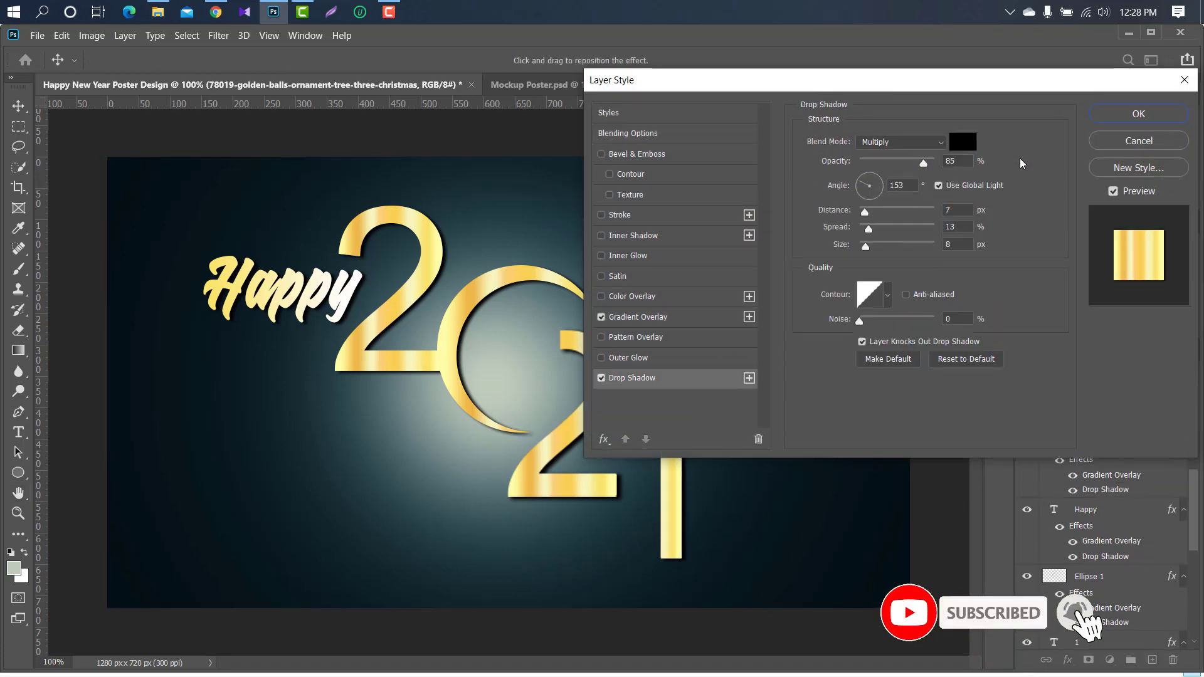
pyautogui.moveTo(922, 81); pyautogui.dragTo(1107, 222)
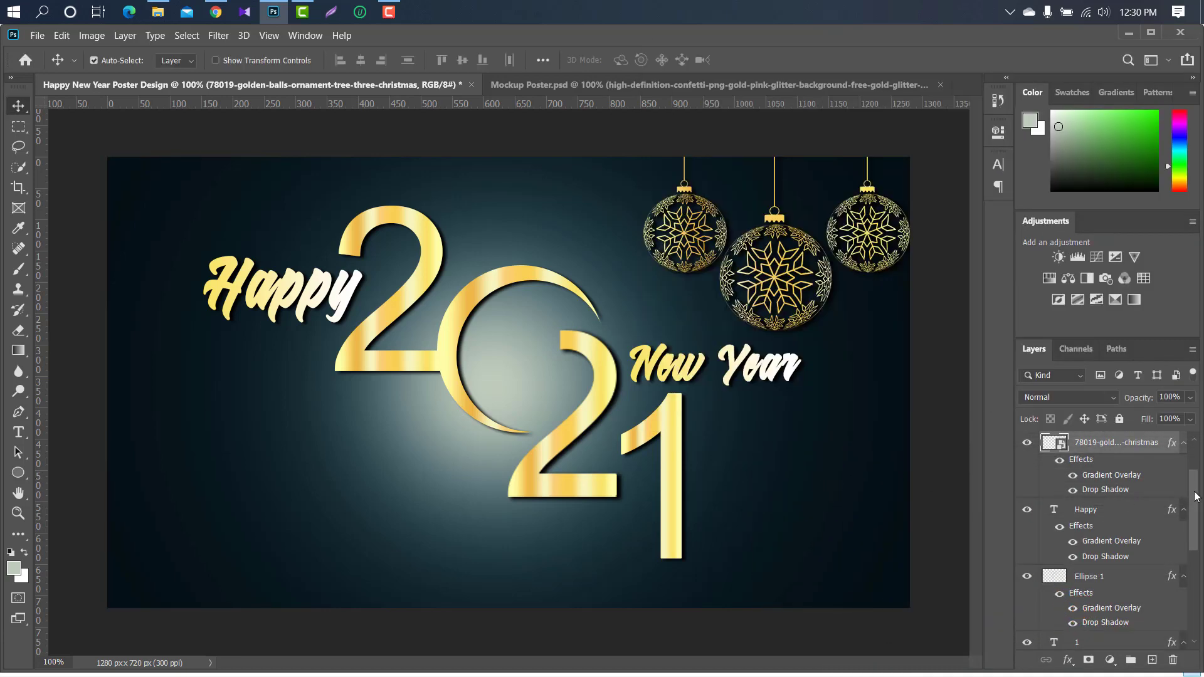
# Place the ornament layer just above the background and select Rectangle 1.
pyautogui.moveTo(1195, 495); pyautogui.dragTo(1151, 675)
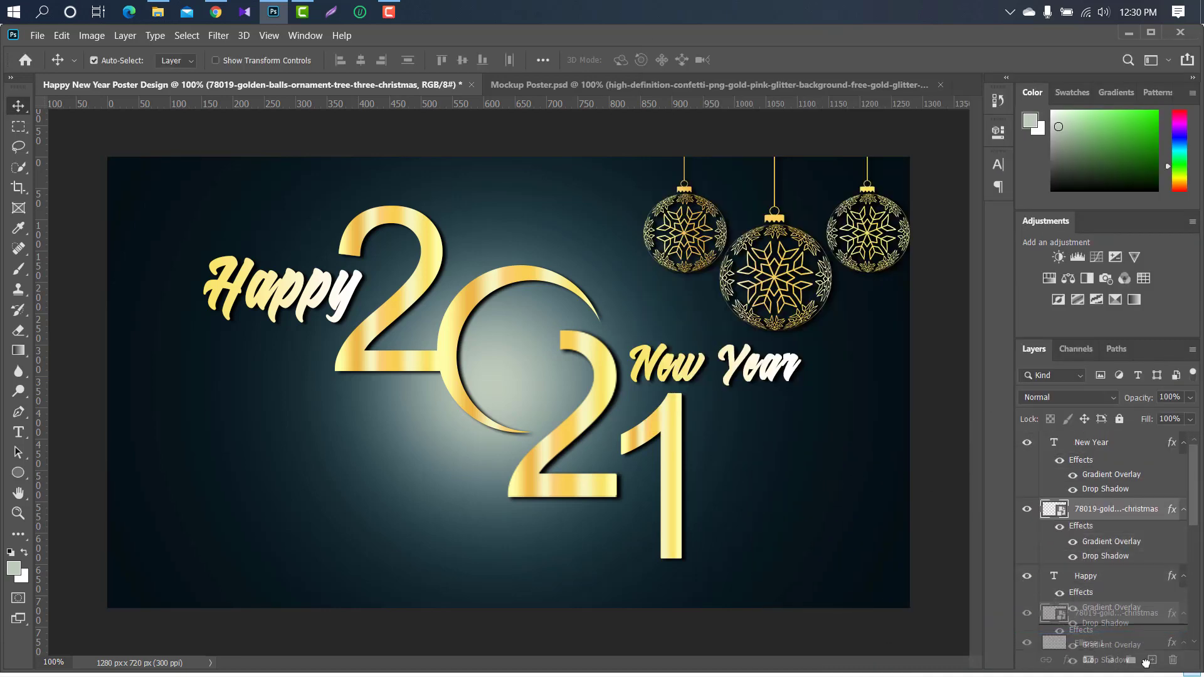
pyautogui.scroll(-2, 1139, 609)
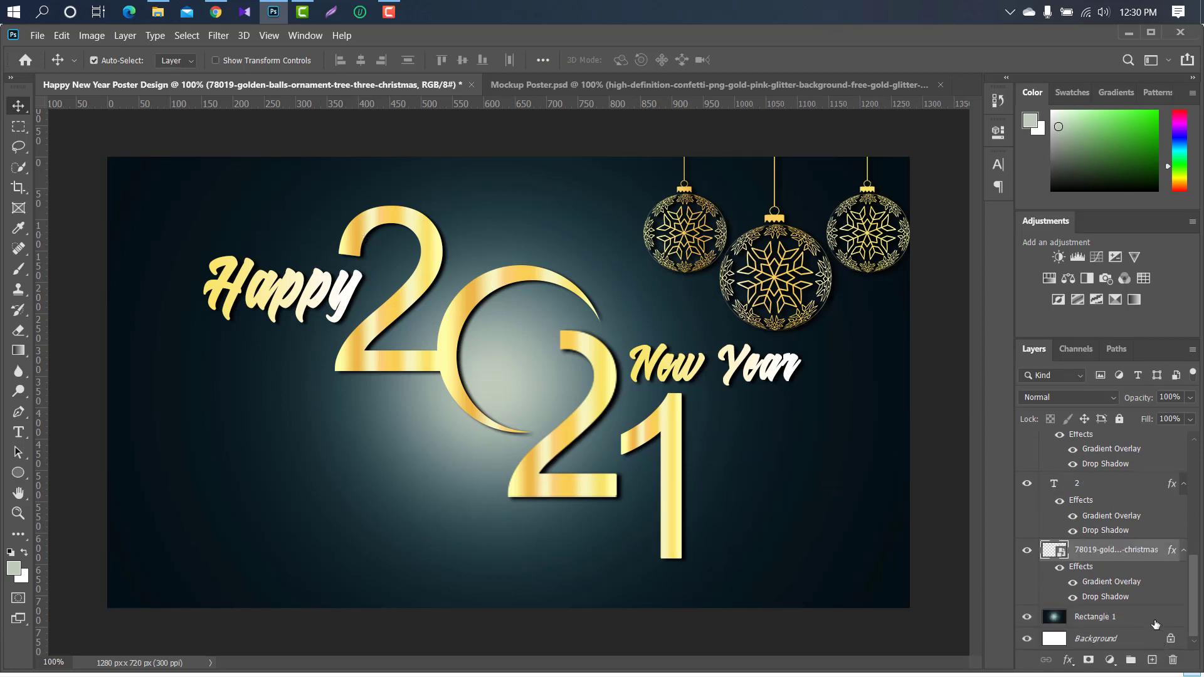
pyautogui.click(1155, 624)
pyautogui.moveTo(156, 11)
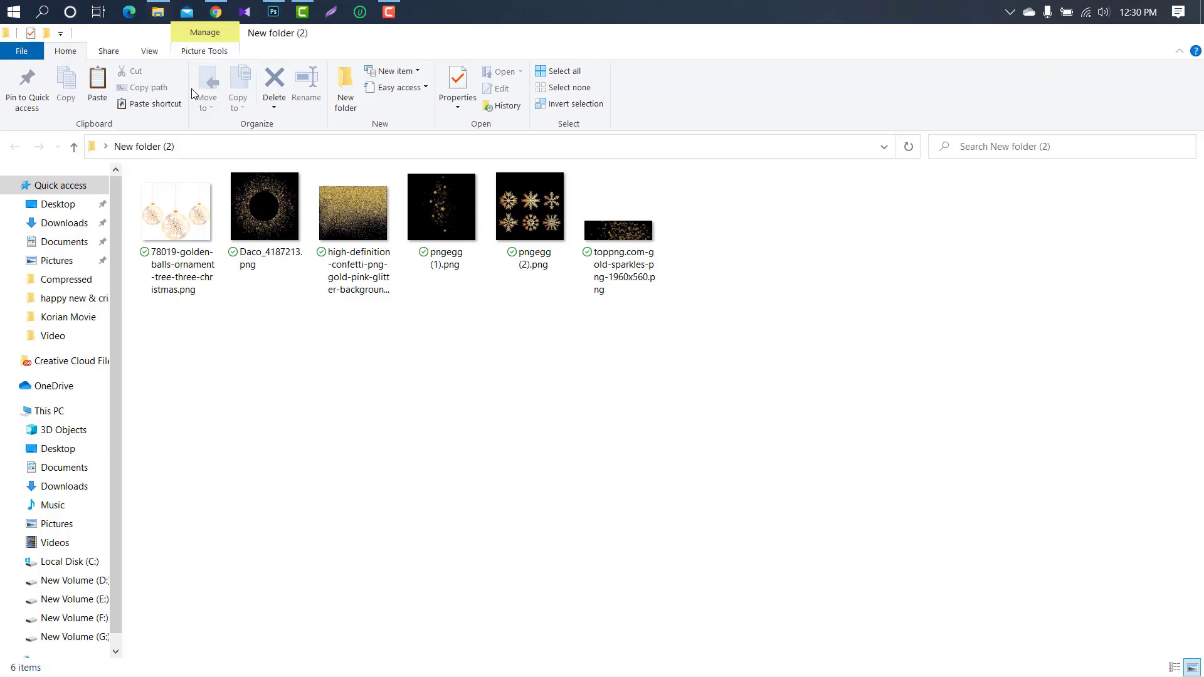
# Place the gold confetti image, enlarge it to overfill the canvas, and shift it to the top.
pyautogui.click(194, 94)
pyautogui.moveTo(361, 243); pyautogui.dragTo(276, 15)
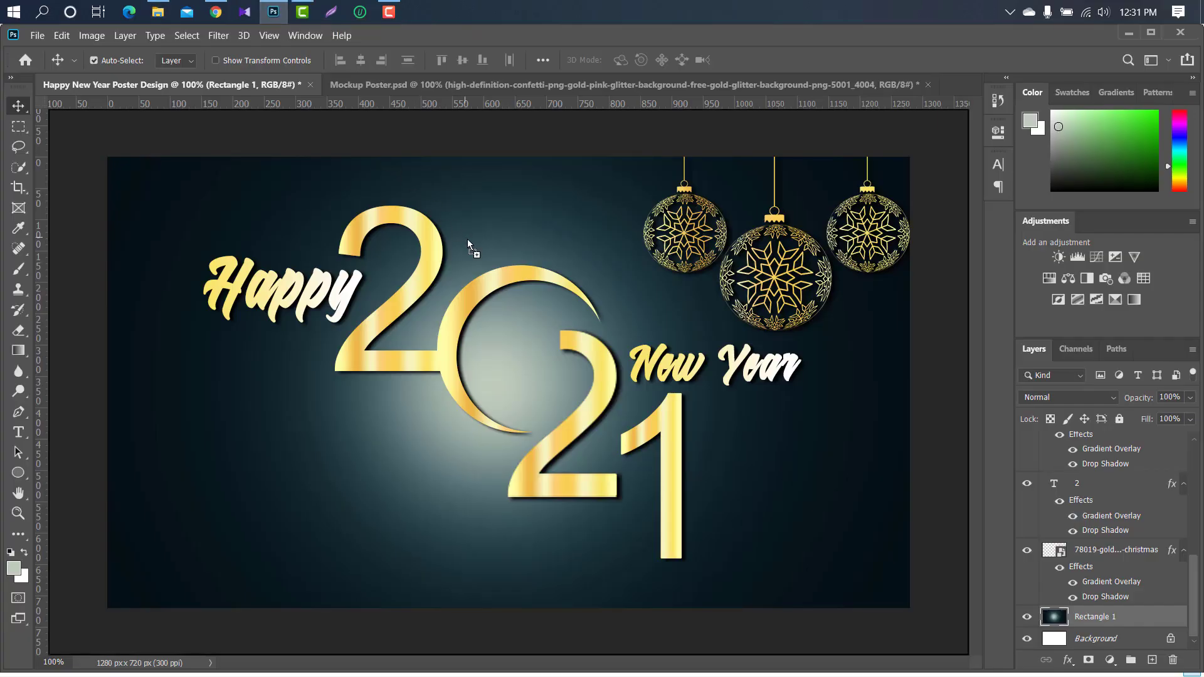
pyautogui.moveTo(276, 16); pyautogui.dragTo(468, 239)
pyautogui.moveTo(790, 382); pyautogui.dragTo(906, 382)
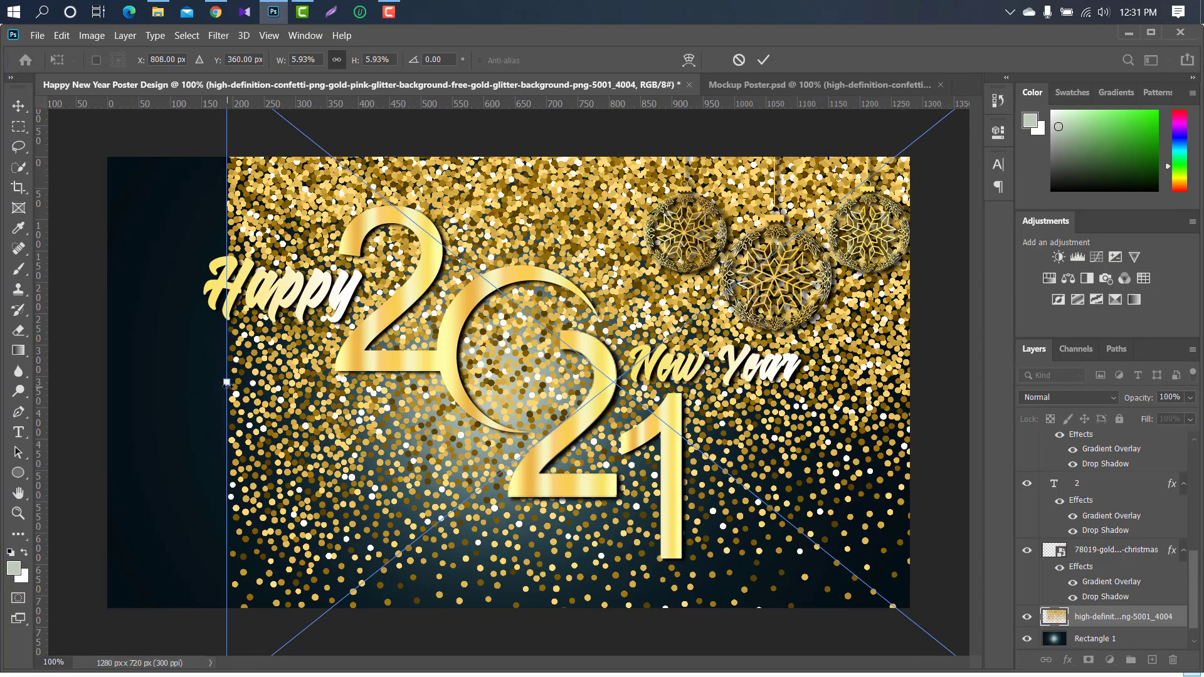
pyautogui.moveTo(227, 382); pyautogui.dragTo(4, 368)
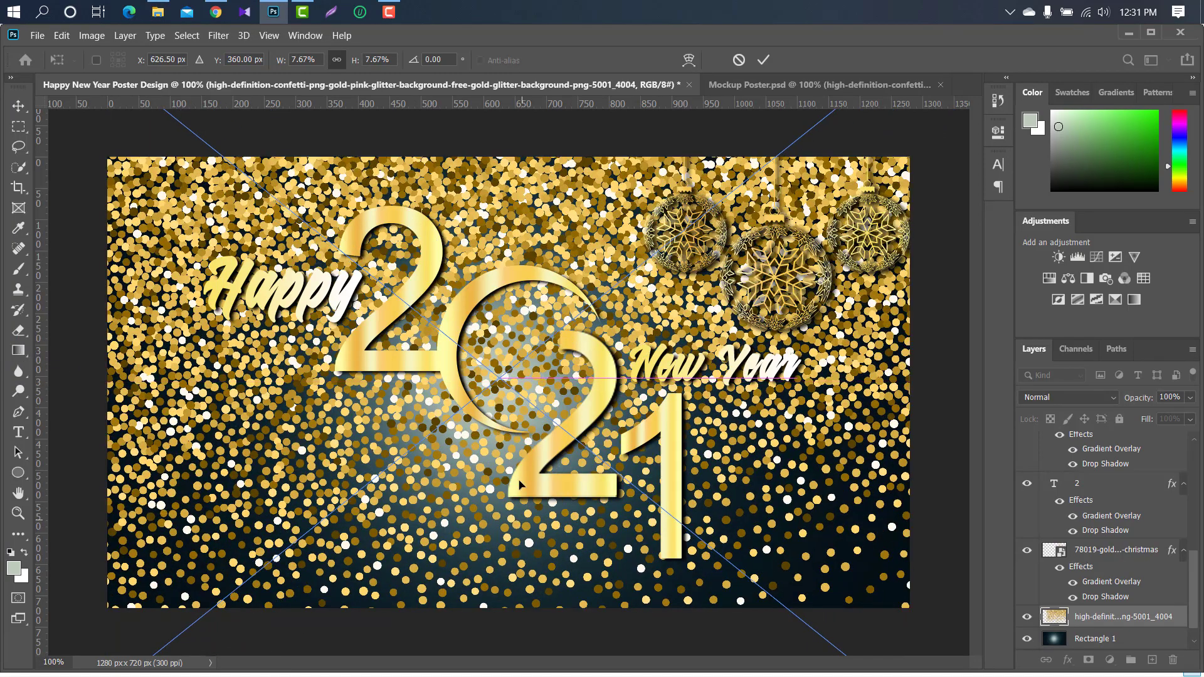
pyautogui.moveTo(522, 500)
pyautogui.mouseDown()
pyautogui.moveTo(506, 223)
pyautogui.moveTo(439, 186)
pyautogui.mouseUp()
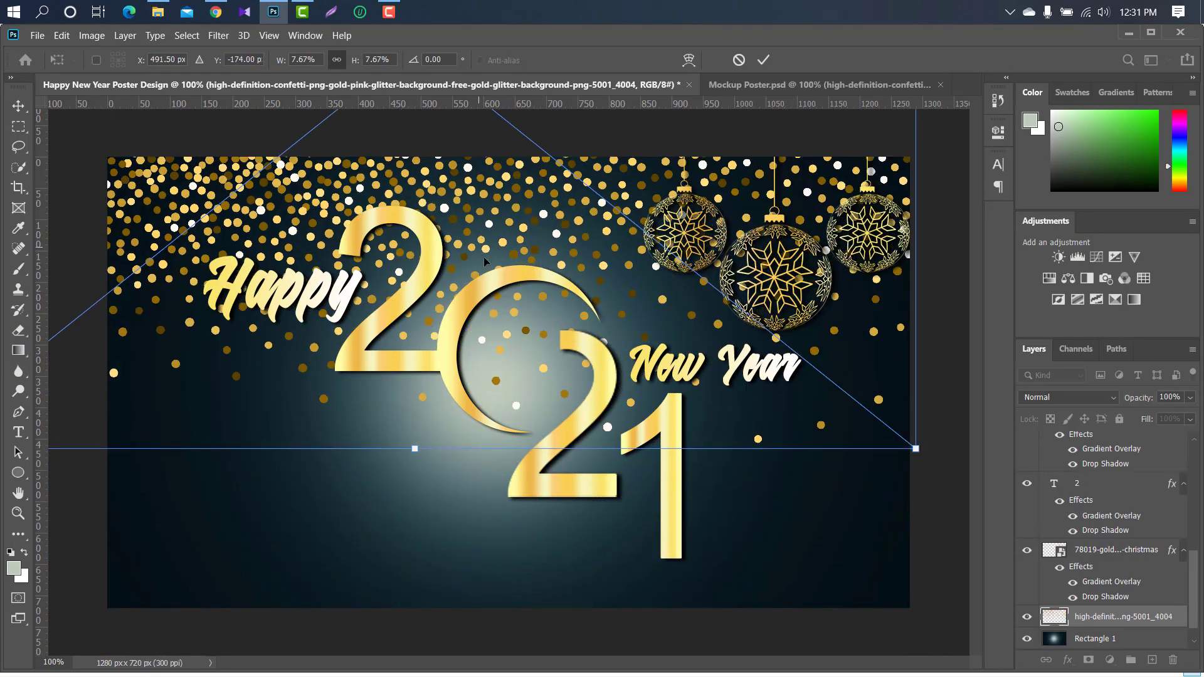
pyautogui.click(763, 58)
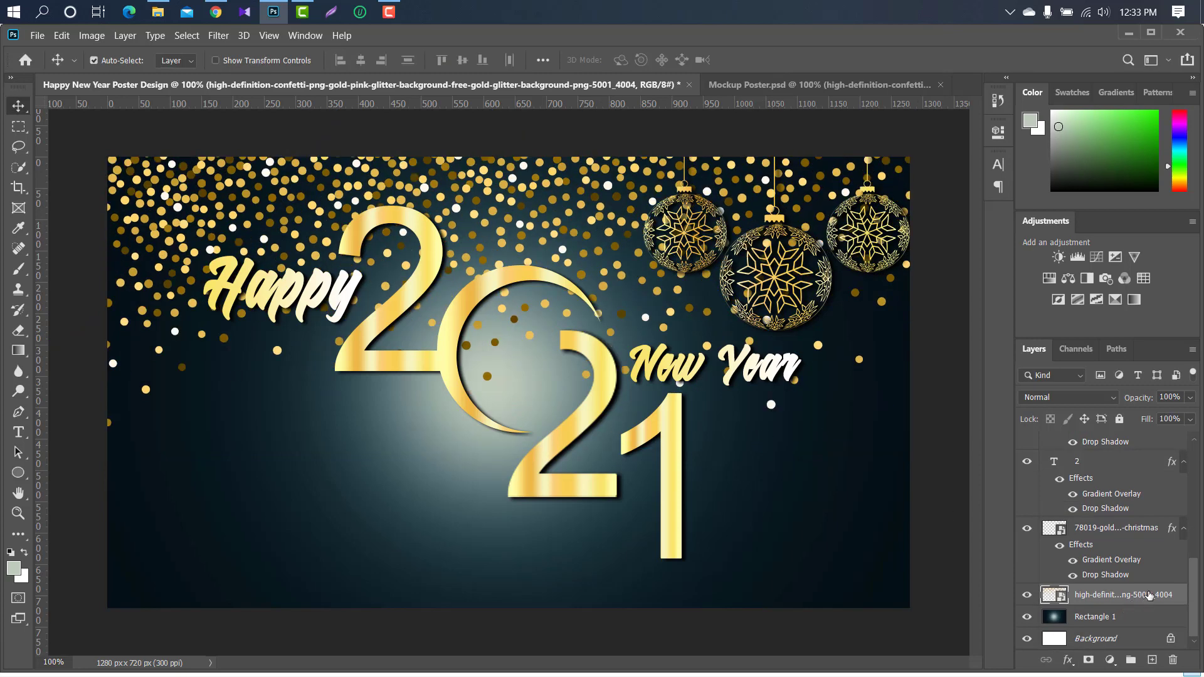
# Duplicate the confetti, rotate the copy 180° and move it to the bottom edge.
pyautogui.moveTo(1154, 593); pyautogui.dragTo(1152, 660)
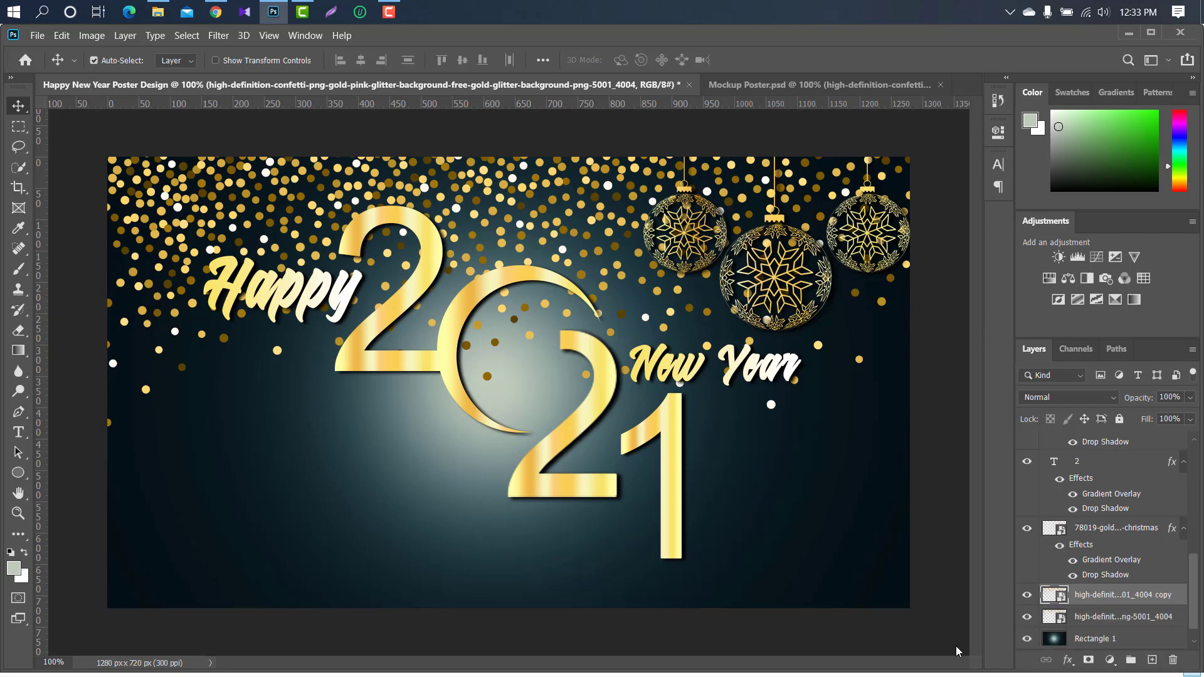
pyautogui.hotkey('ctrl', 't')
pyautogui.rightClick(567, 343)
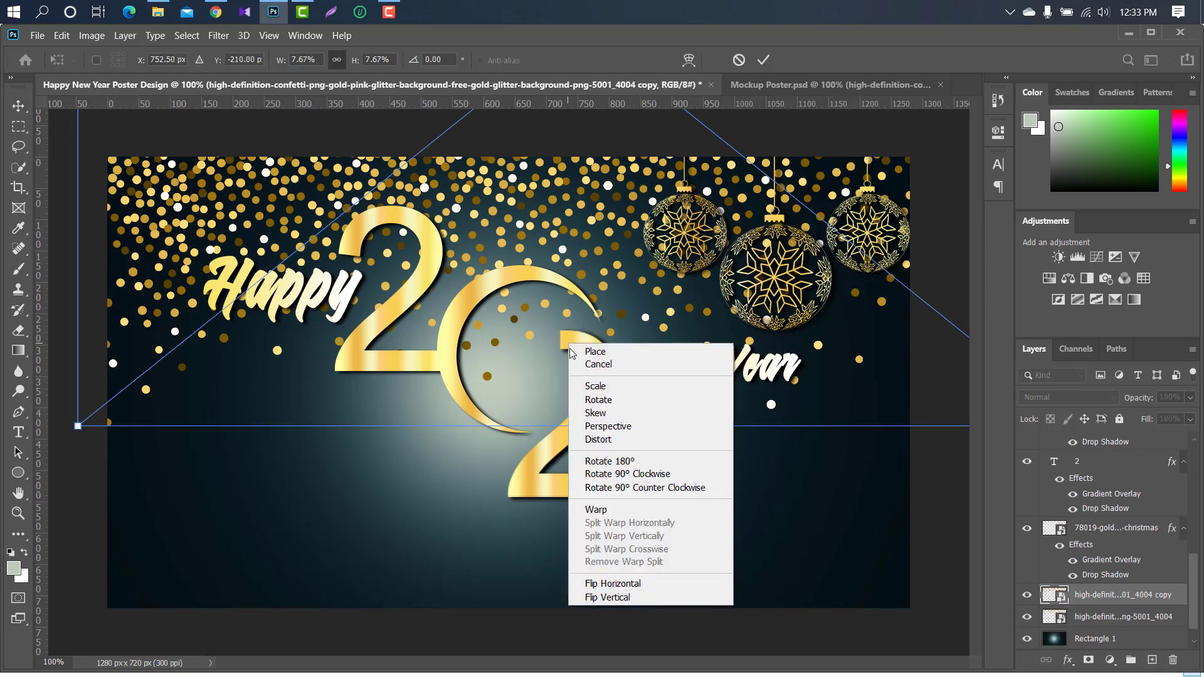
pyautogui.click(612, 461)
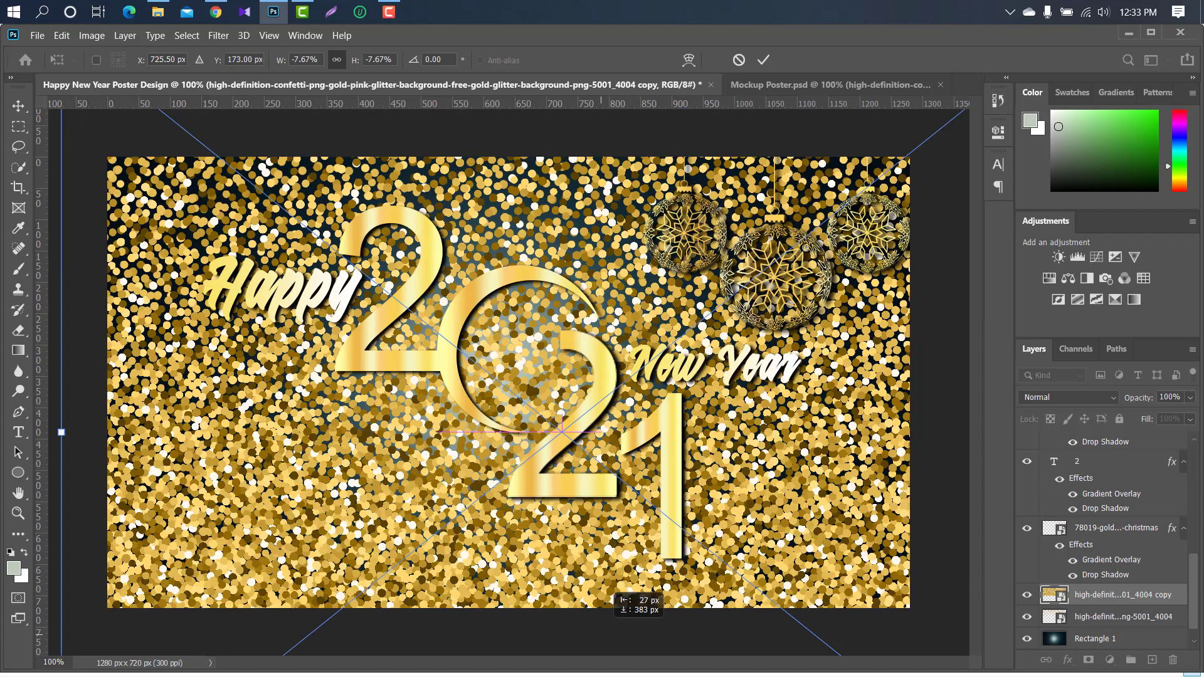
pyautogui.moveTo(614, 248); pyautogui.dragTo(607, 671)
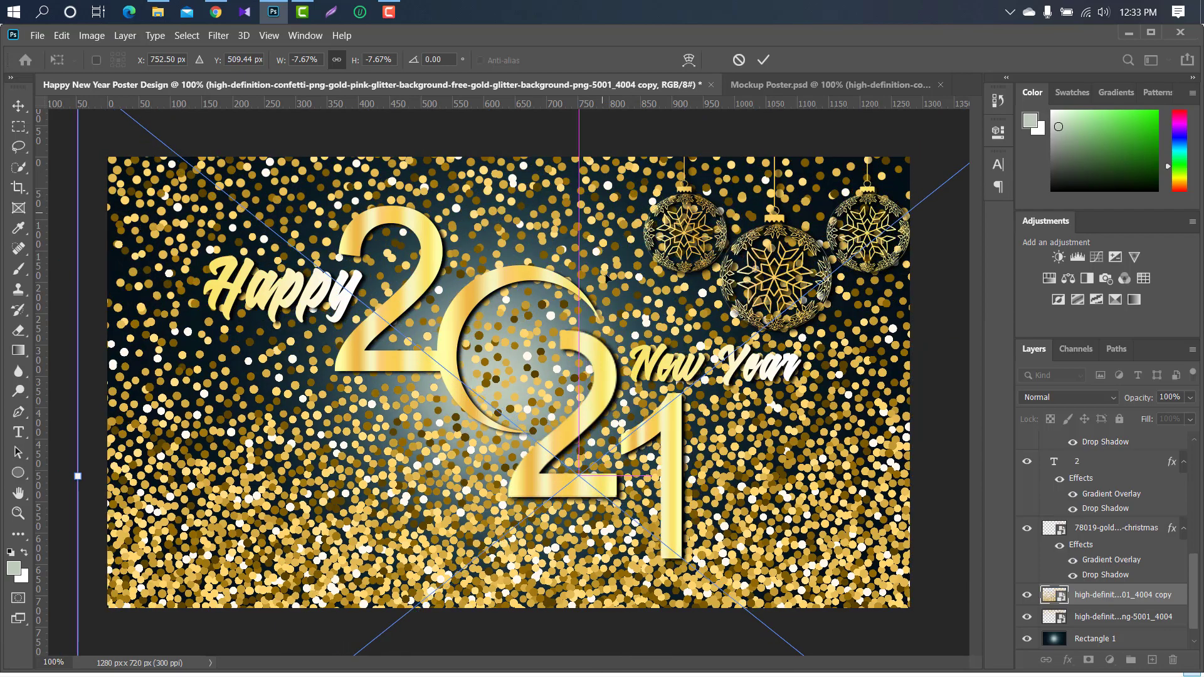
pyautogui.moveTo(607, 278)
pyautogui.mouseDown()
pyautogui.moveTo(361, 461)
pyautogui.moveTo(169, 503)
pyautogui.mouseUp()
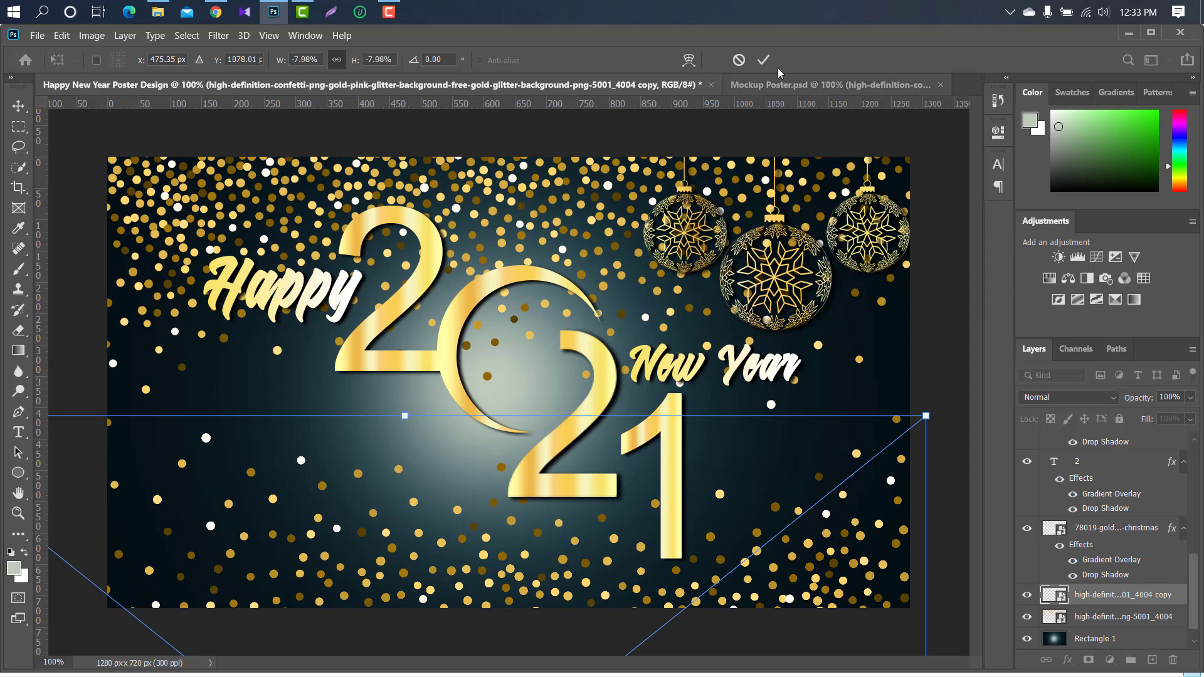
pyautogui.click(764, 60)
pyautogui.click(1179, 617)
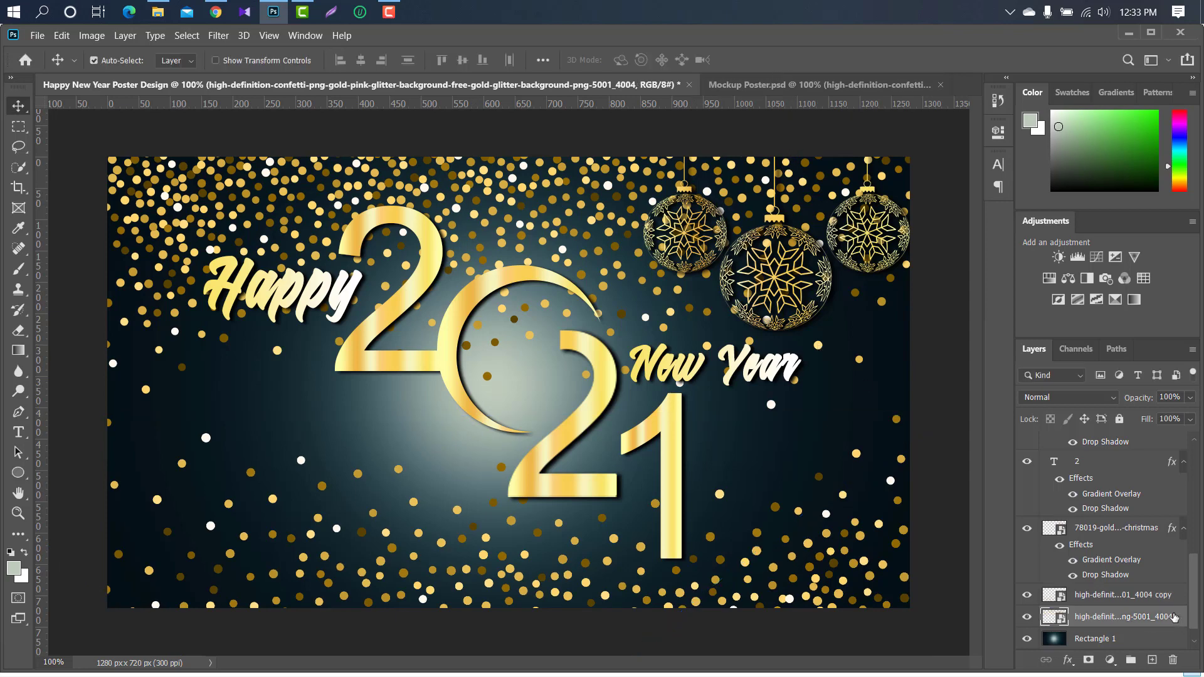
# Rasterize the original confetti and softly erase it around Happy with a large low-opacity eraser.
pyautogui.rightClick(1179, 616)
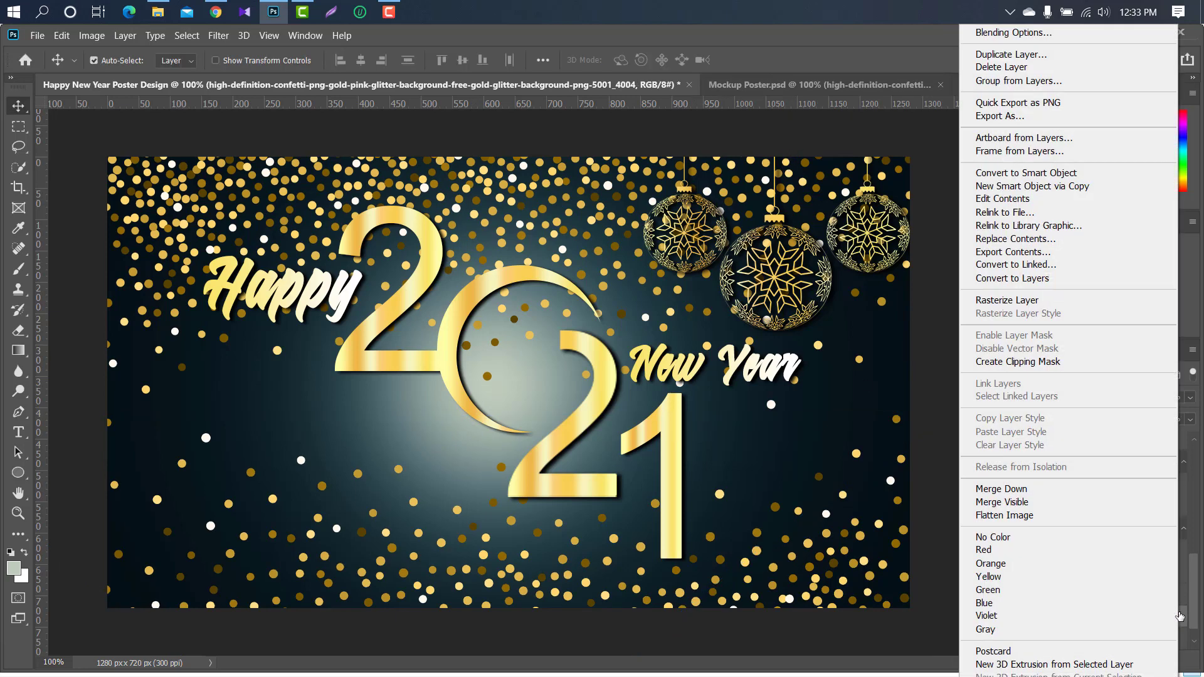
pyautogui.click(1006, 301)
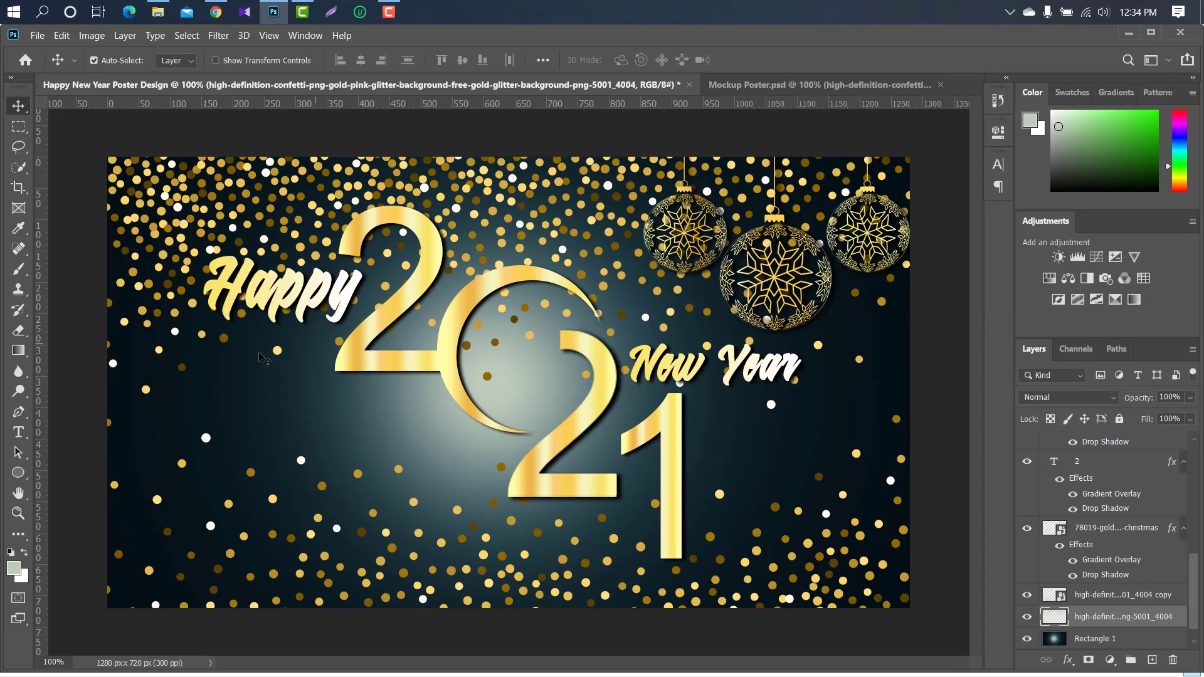
pyautogui.click(26, 335)
pyautogui.rightClick(26, 335)
pyautogui.click(69, 331)
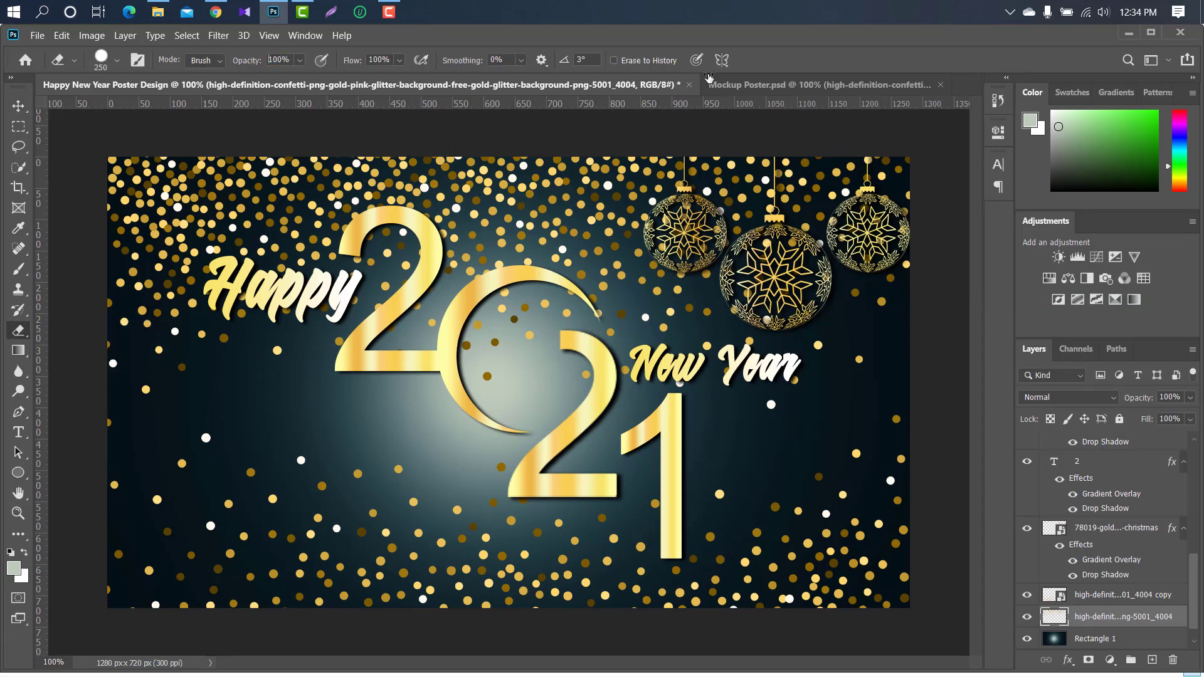
pyautogui.press('[')
pyautogui.press('[')
pyautogui.press('[')
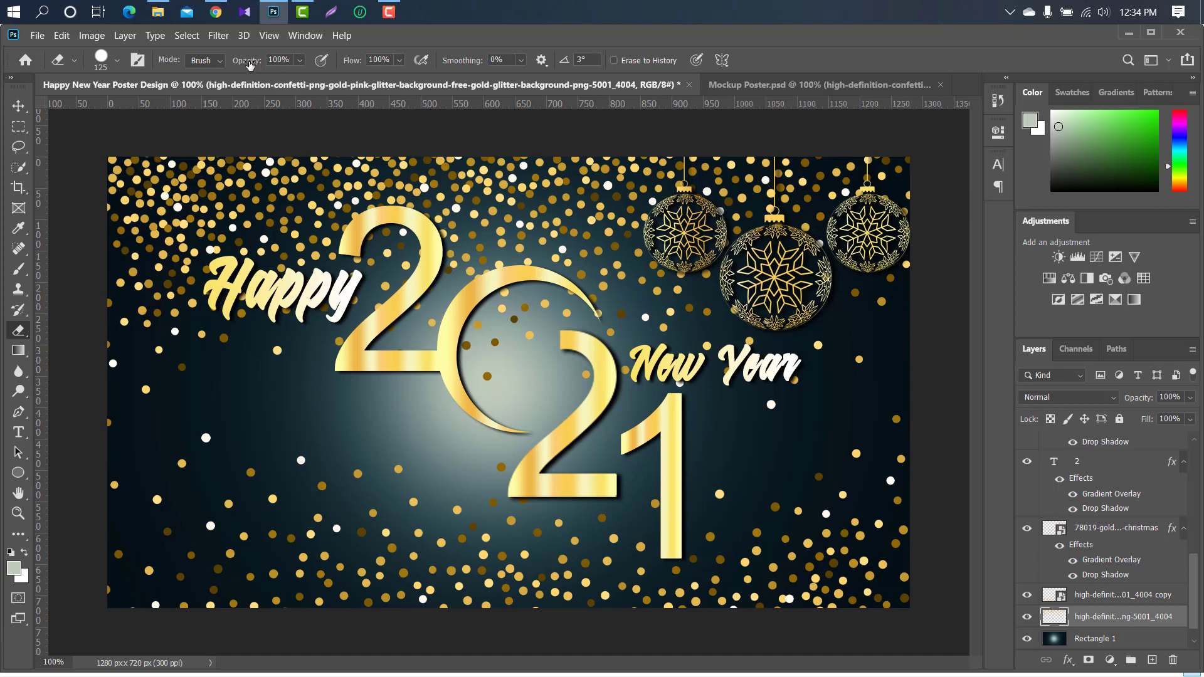
pyautogui.moveTo(249, 64); pyautogui.dragTo(187, 72)
pyautogui.press(']')
pyautogui.press(']')
pyautogui.press(']')
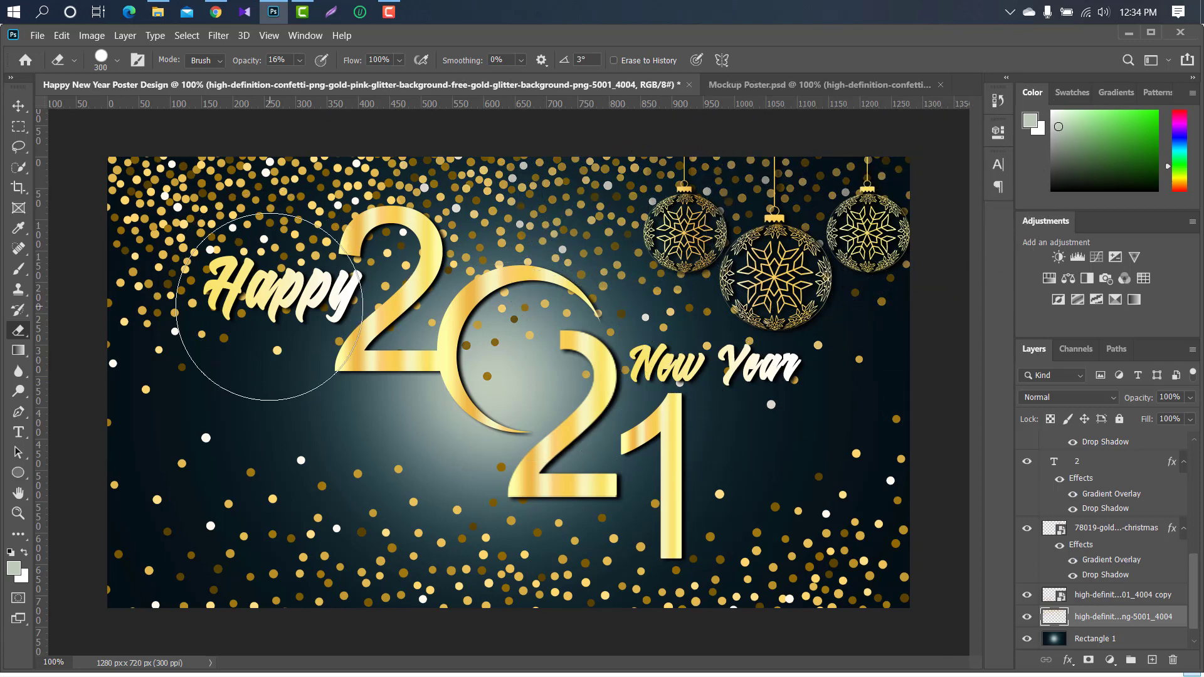
pyautogui.moveTo(273, 307); pyautogui.dragTo(407, 319)
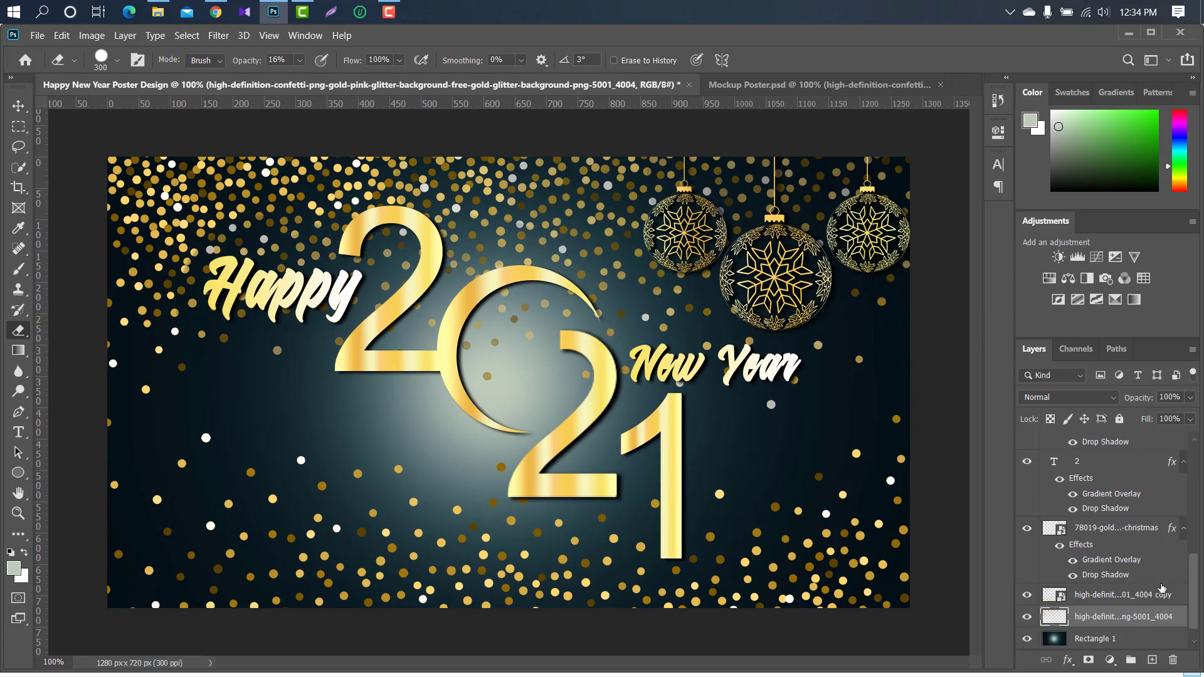
# Rasterize the flipped confetti copy and fade it in the lower right near the 1.
pyautogui.click(1180, 596)
pyautogui.rightClick(1181, 597)
pyautogui.click(1009, 299)
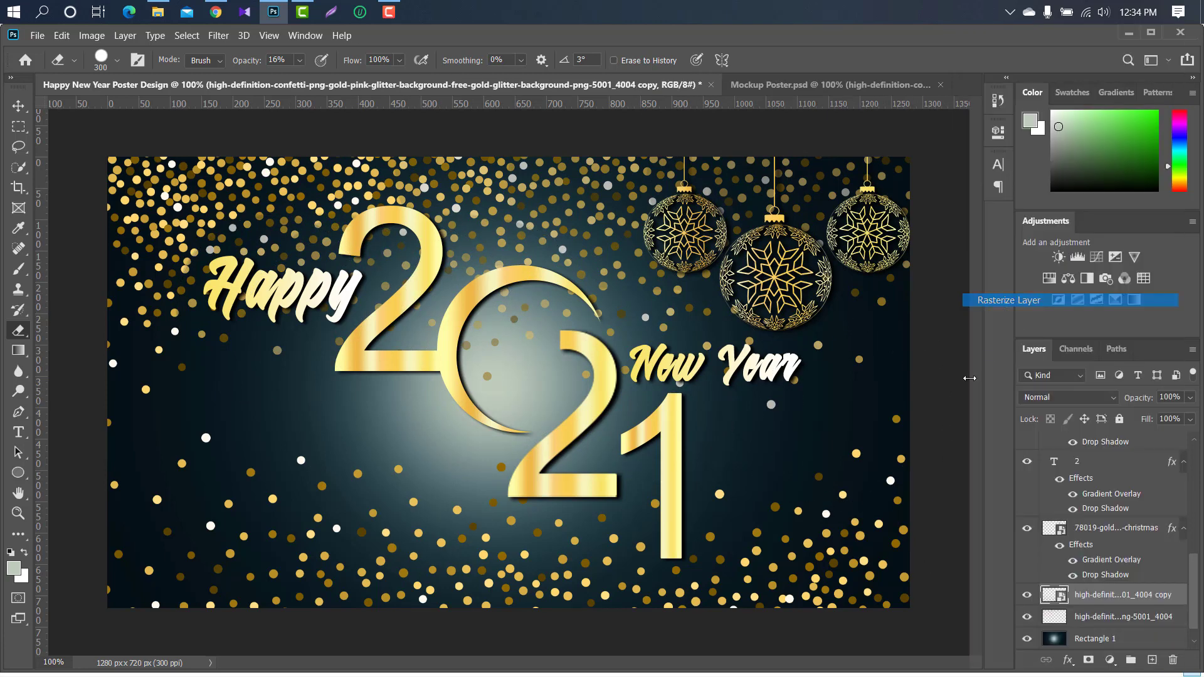
pyautogui.moveTo(972, 525); pyautogui.dragTo(740, 442)
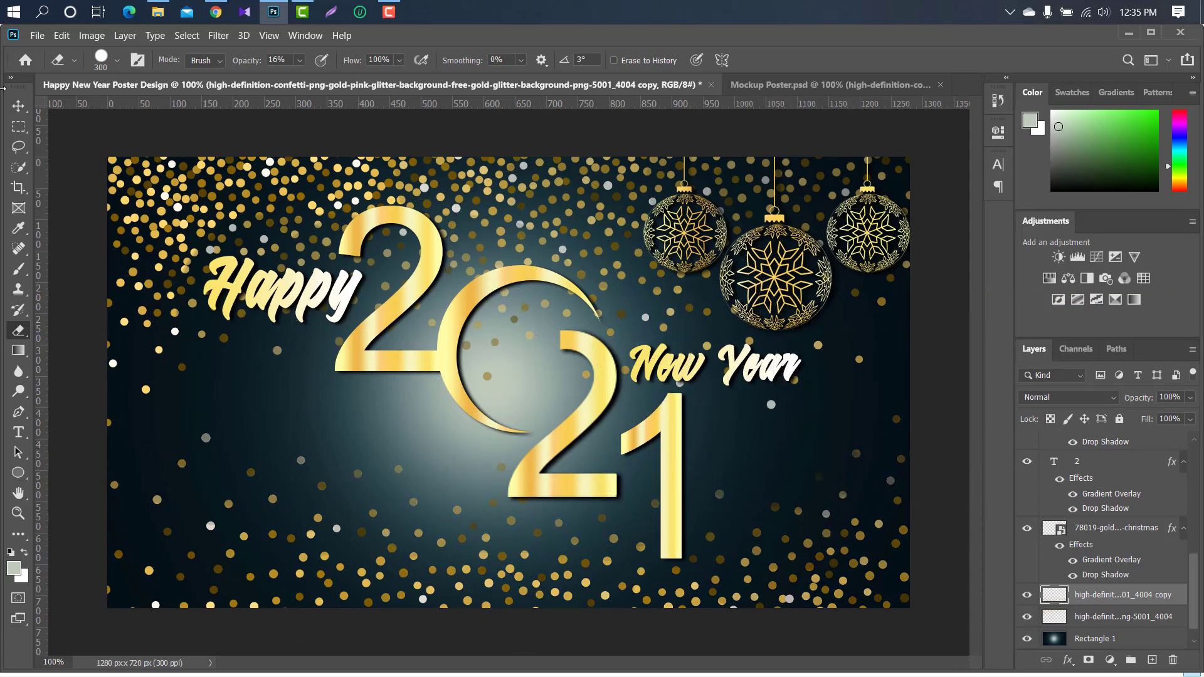
pyautogui.click(17, 108)
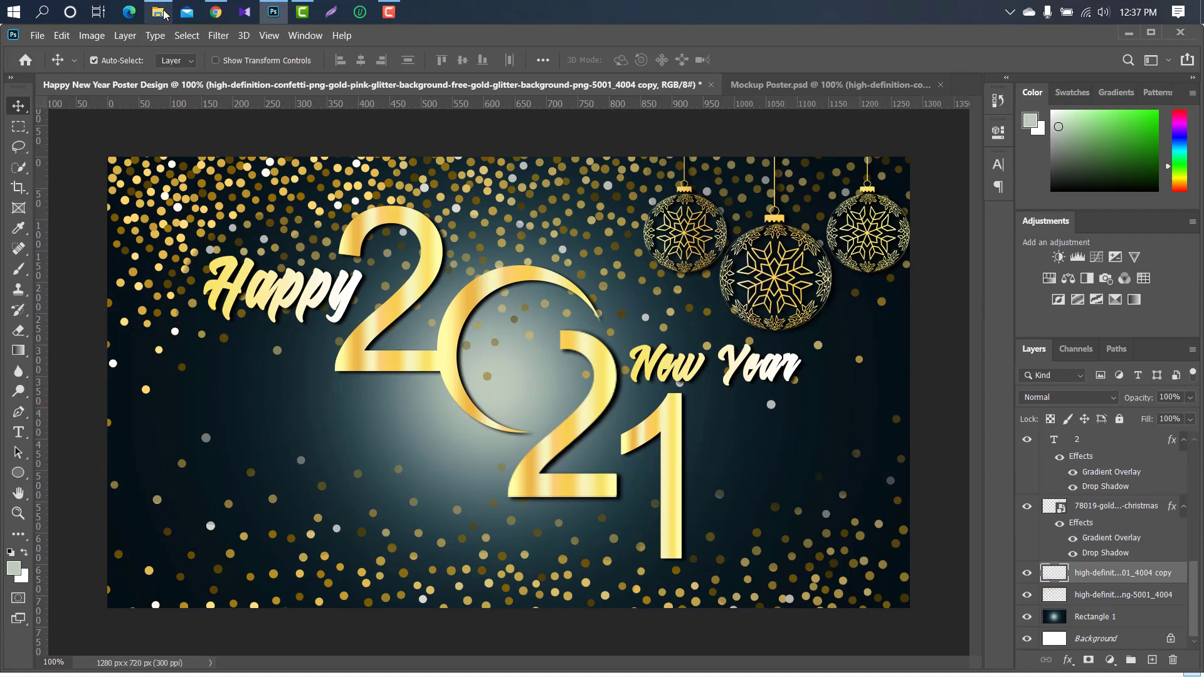
# Place the gold snowflakes image, move its layer to the top, and rasterize it.
pyautogui.click(177, 72)
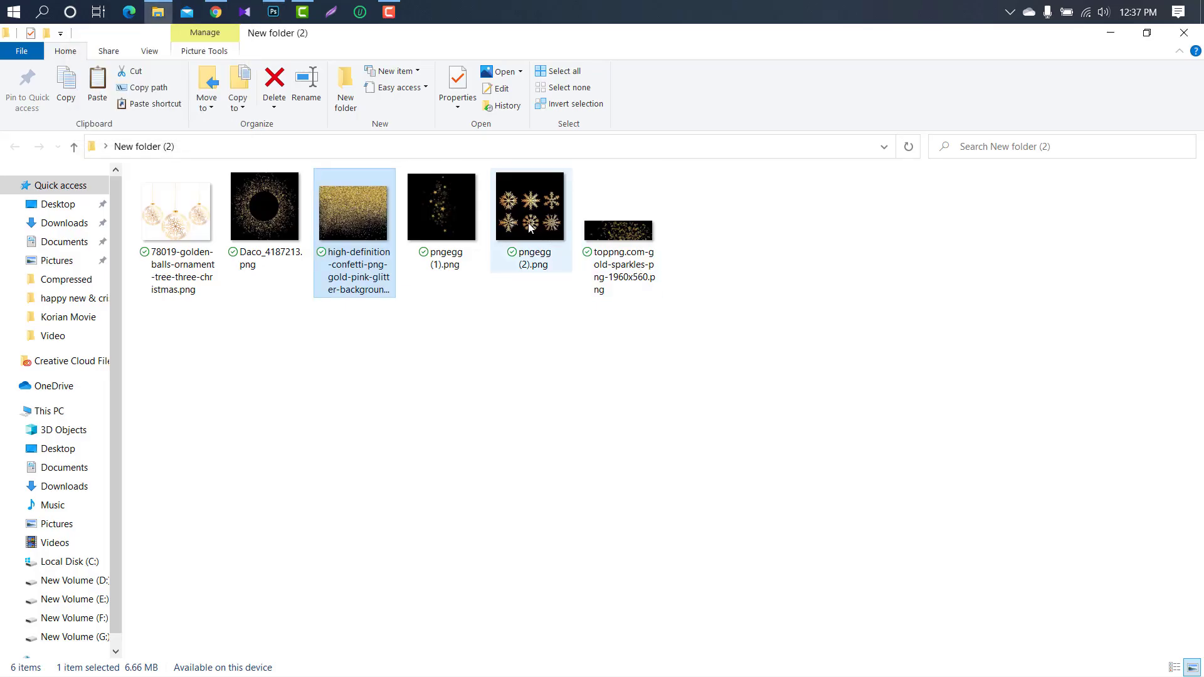
pyautogui.moveTo(530, 207)
pyautogui.mouseDown()
pyautogui.moveTo(276, 17)
pyautogui.moveTo(470, 351)
pyautogui.moveTo(557, 356)
pyautogui.moveTo(504, 404)
pyautogui.mouseUp()
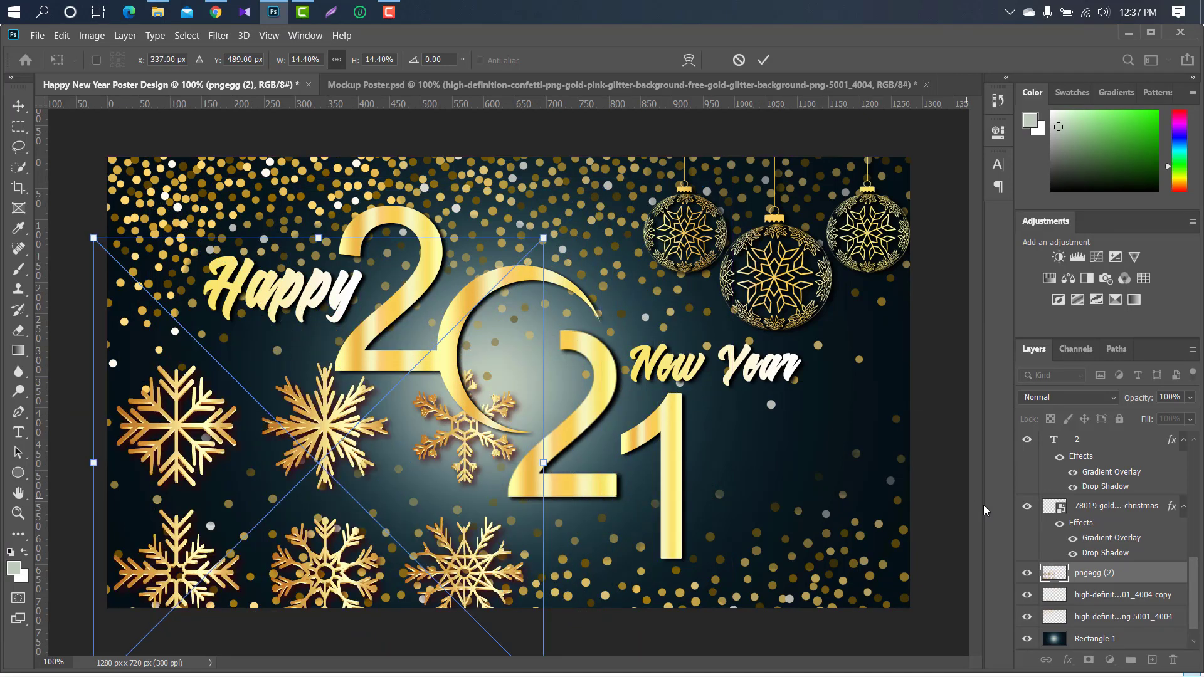
pyautogui.click(770, 61)
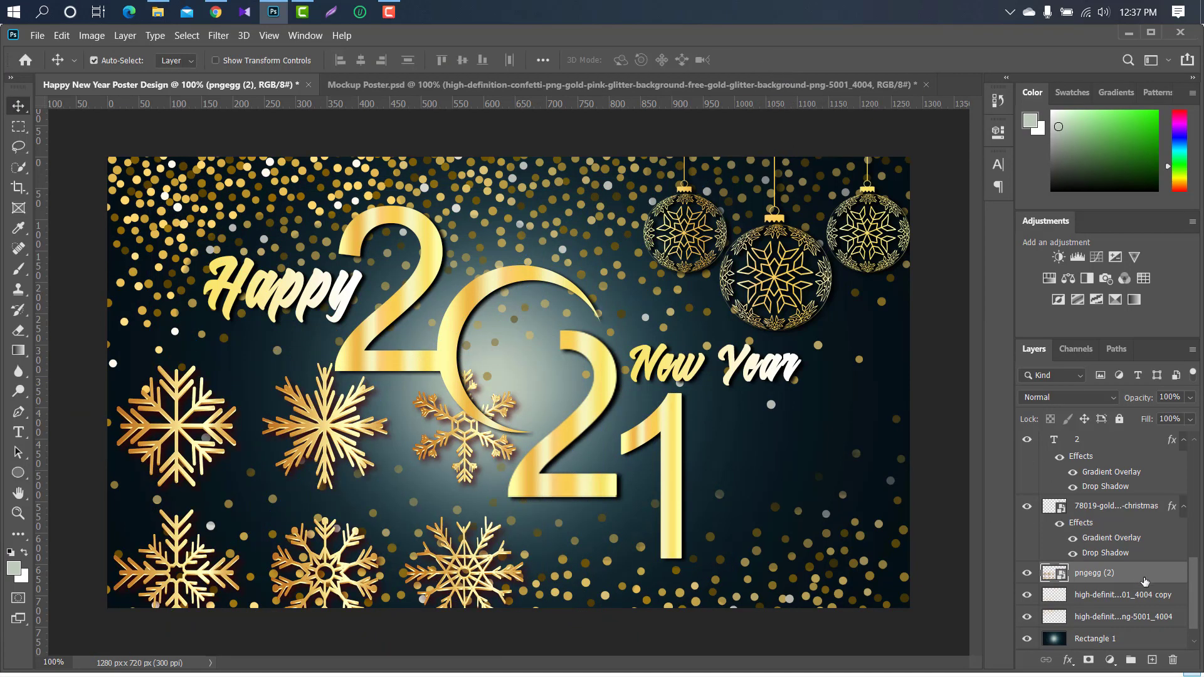
pyautogui.moveTo(1145, 581); pyautogui.dragTo(1120, 496)
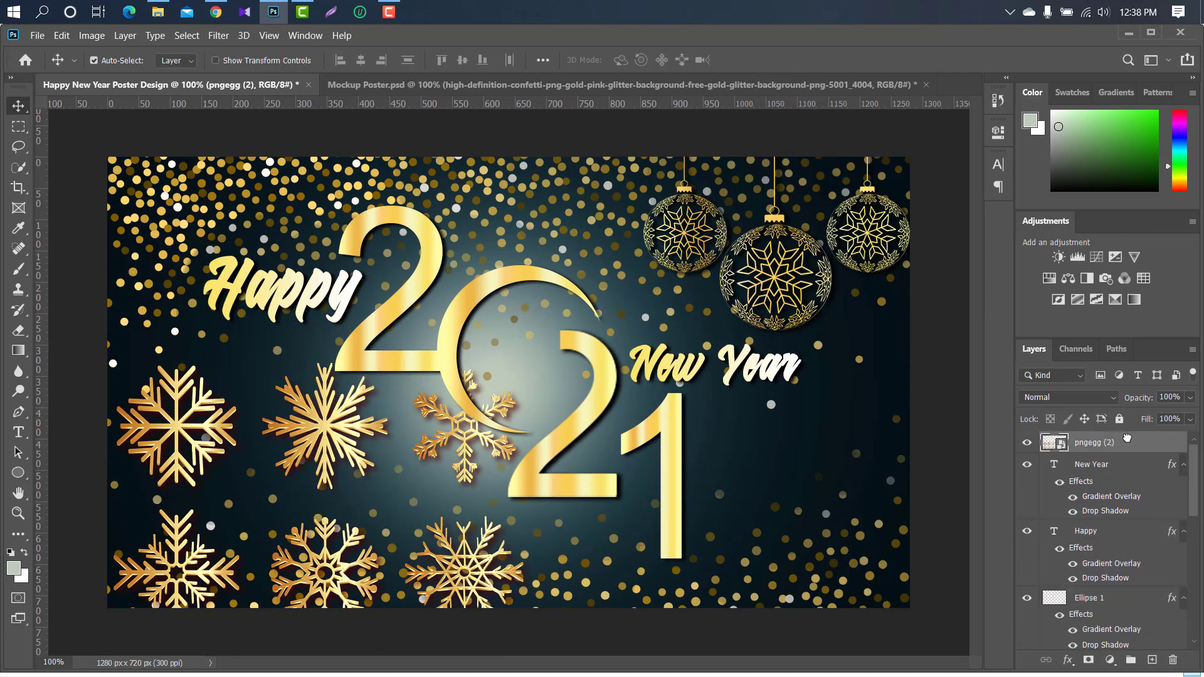
pyautogui.rightClick(1167, 443)
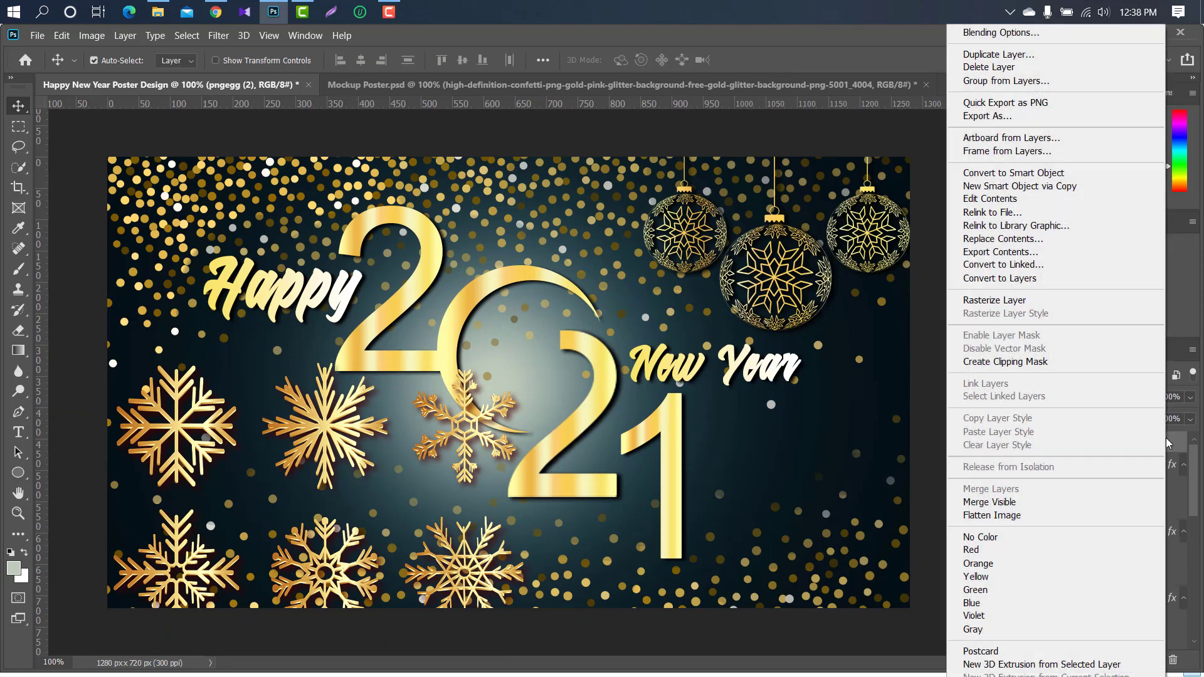
pyautogui.click(997, 301)
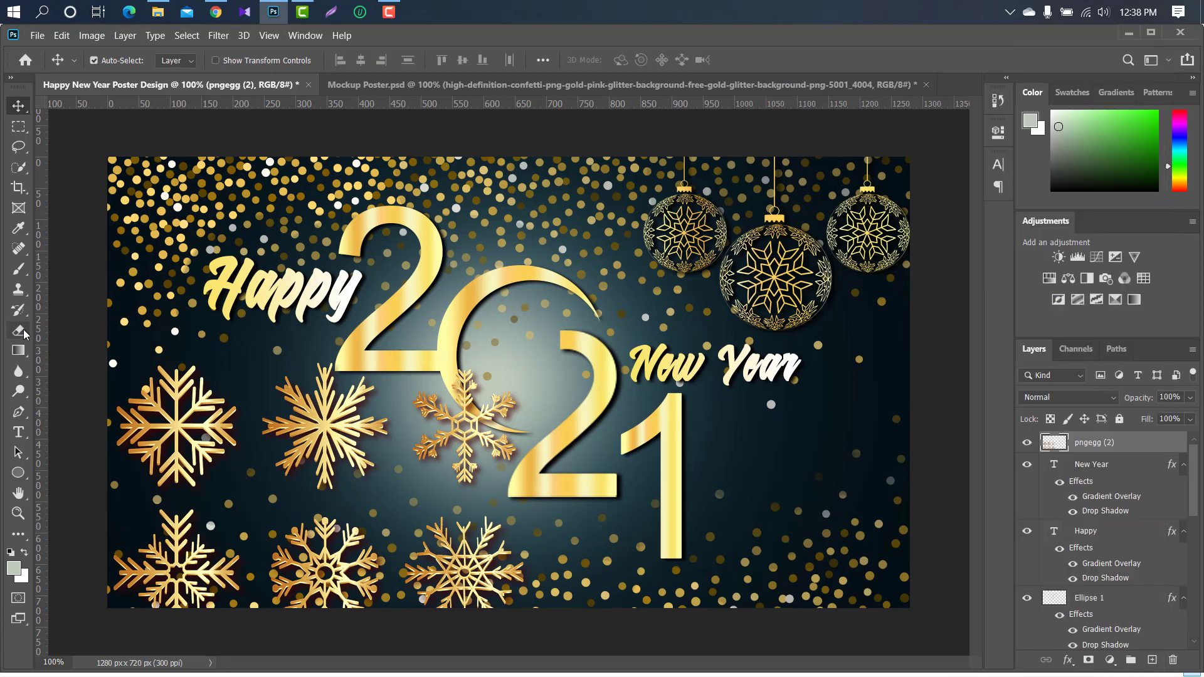
# Select the Magic Eraser, then move the snowflakes up and right and commit.
pyautogui.rightClick(19, 330)
pyautogui.click(69, 364)
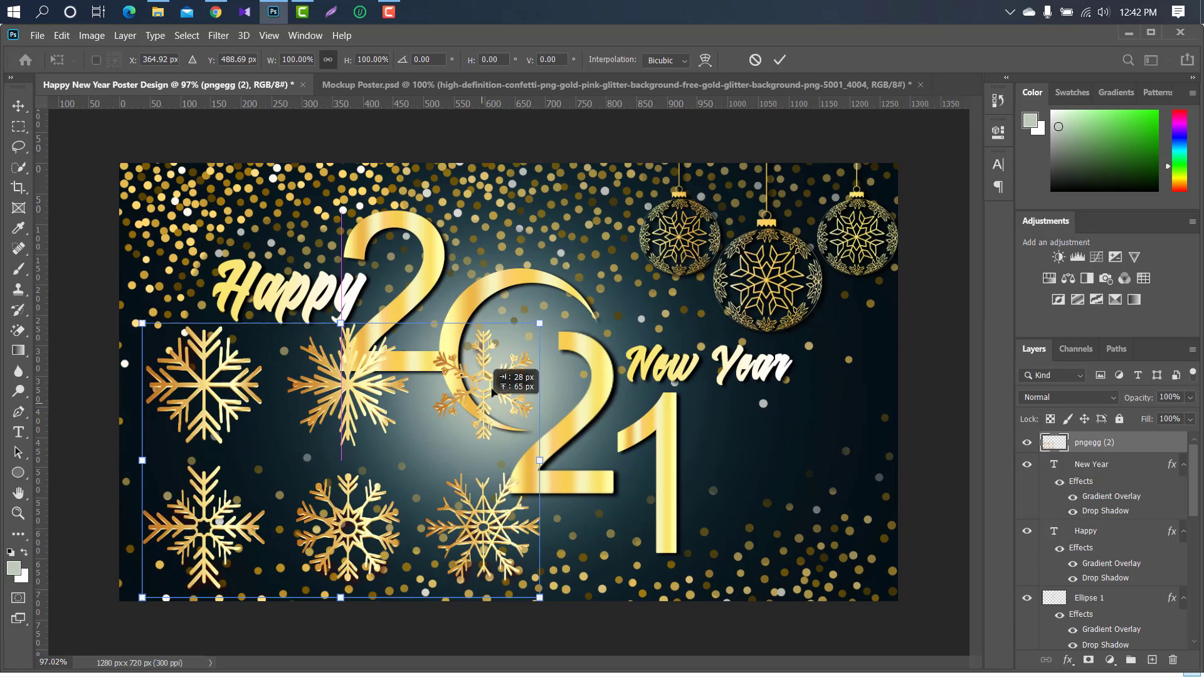
pyautogui.moveTo(373, 607); pyautogui.dragTo(419, 543)
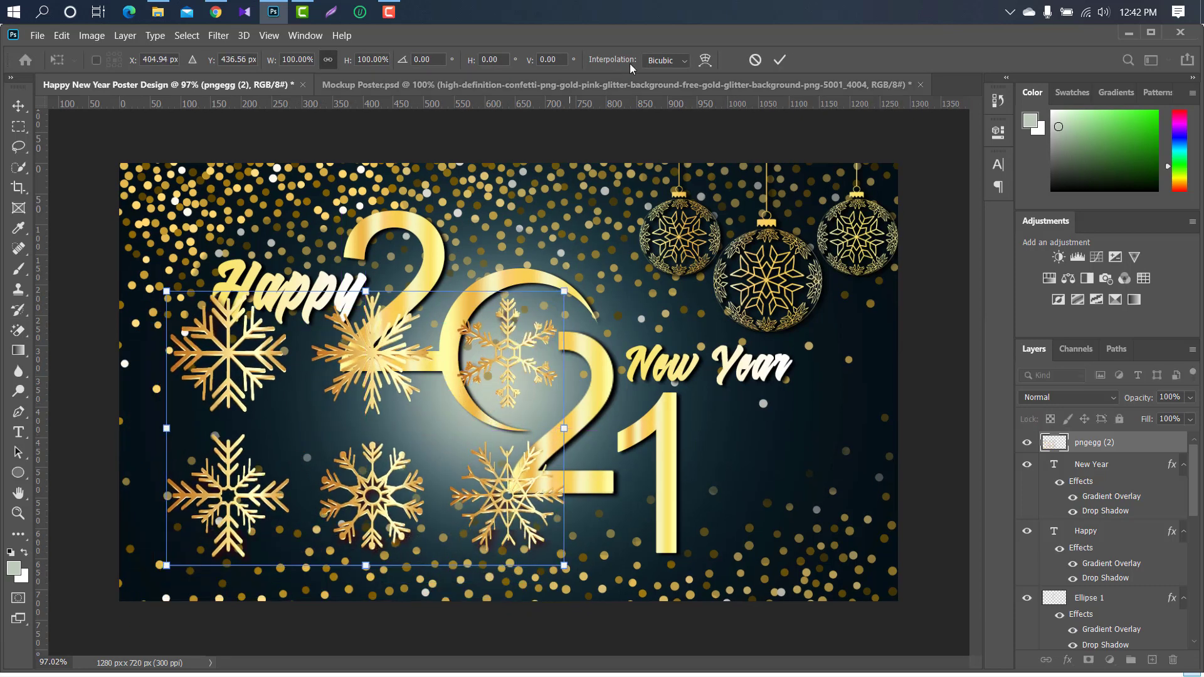
pyautogui.click(779, 59)
# Cut the snowflake beside the 2 and the top-left snowflake onto their own layers.
pyautogui.click(18, 126)
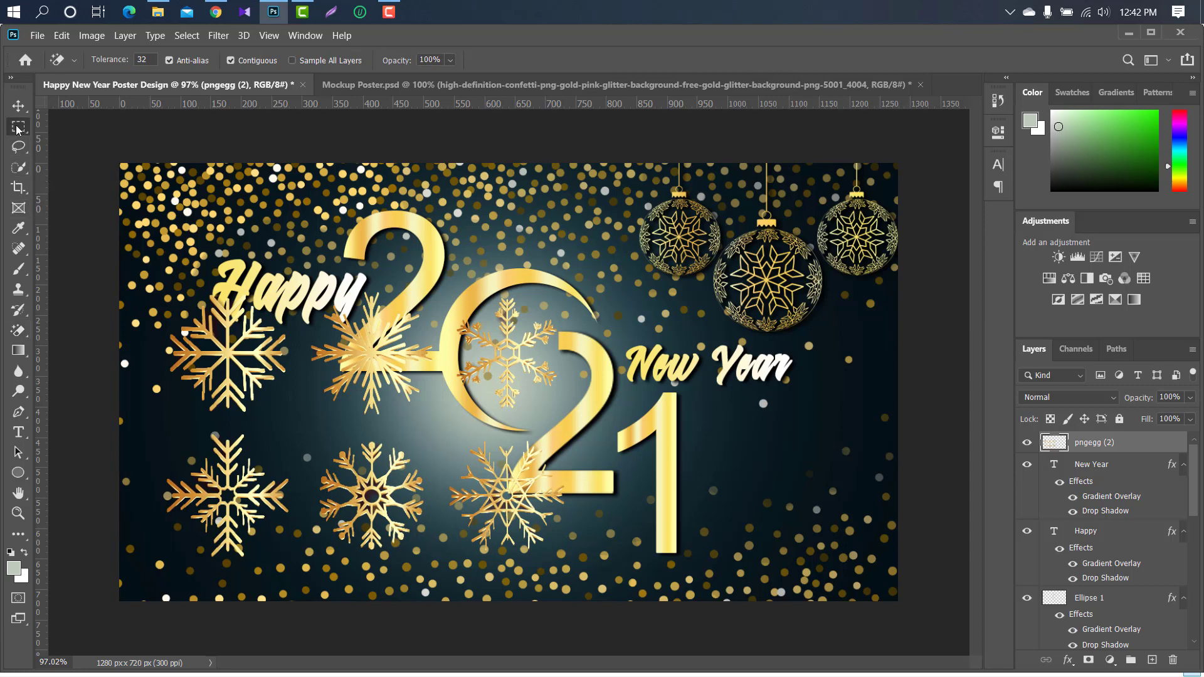
pyautogui.moveTo(297, 293); pyautogui.dragTo(445, 422)
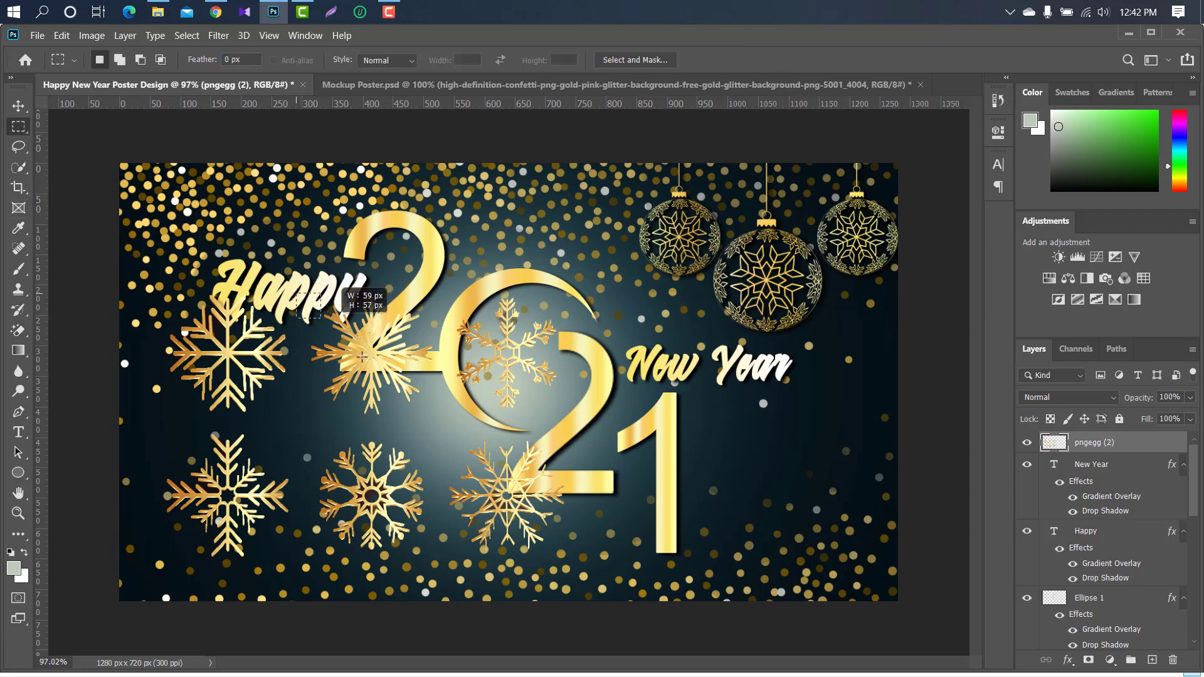
pyautogui.rightClick(384, 351)
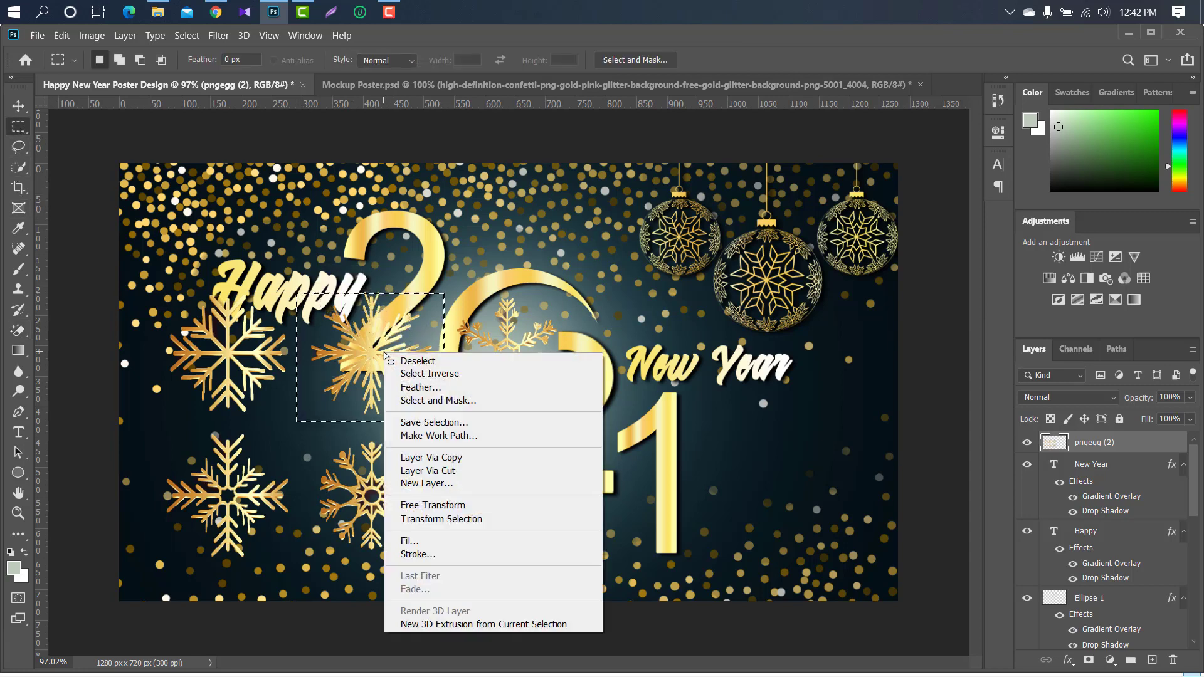
pyautogui.click(430, 469)
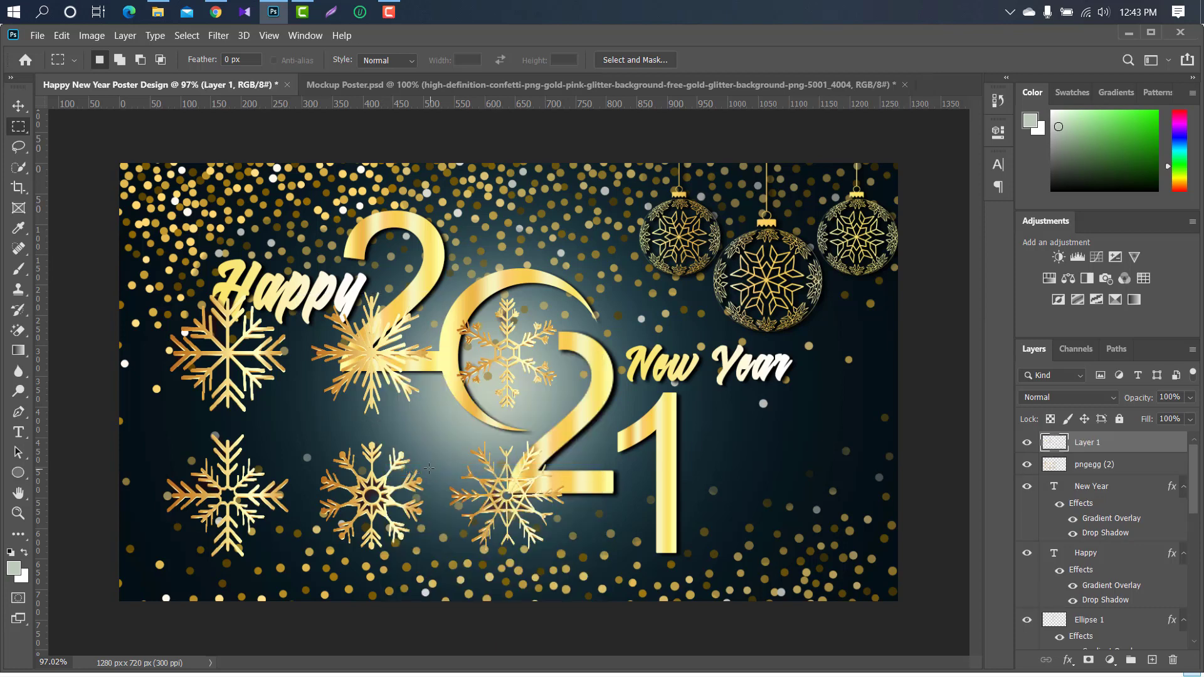
pyautogui.click(1135, 466)
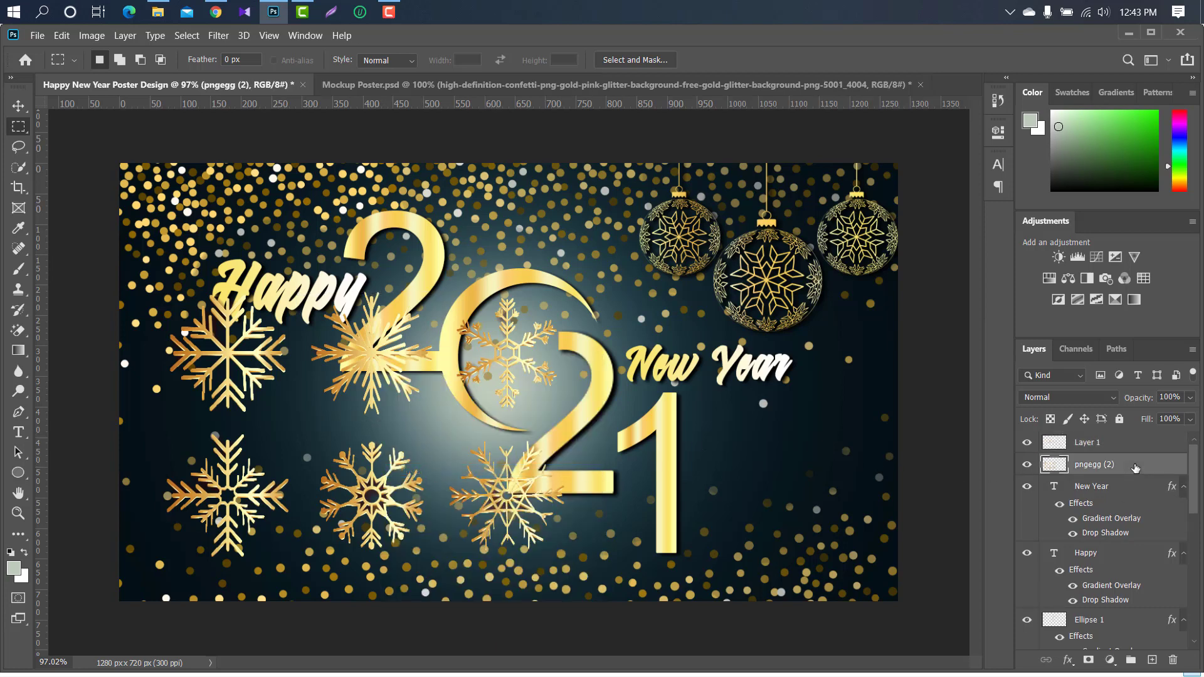
pyautogui.moveTo(152, 295); pyautogui.dragTo(302, 416)
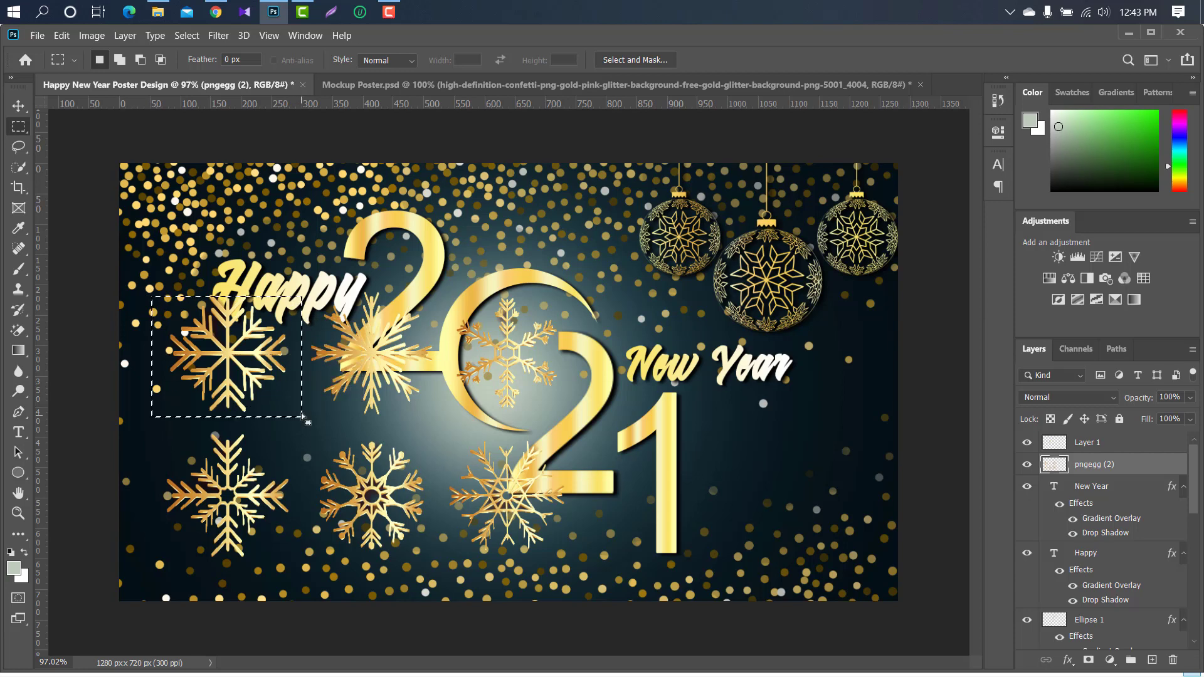
pyautogui.rightClick(249, 352)
pyautogui.click(326, 462)
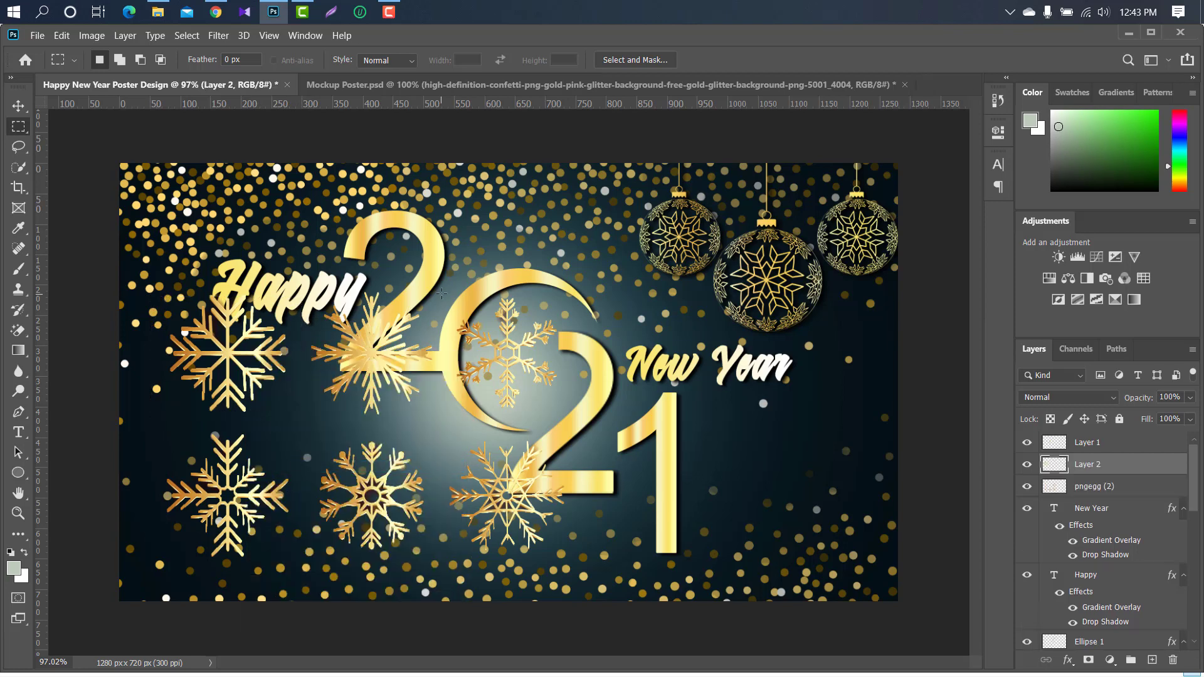
# Cut the central and lower-middle snowflakes onto their own layers, then delete pngegg (2).
pyautogui.moveTo(442, 288); pyautogui.dragTo(623, 414)
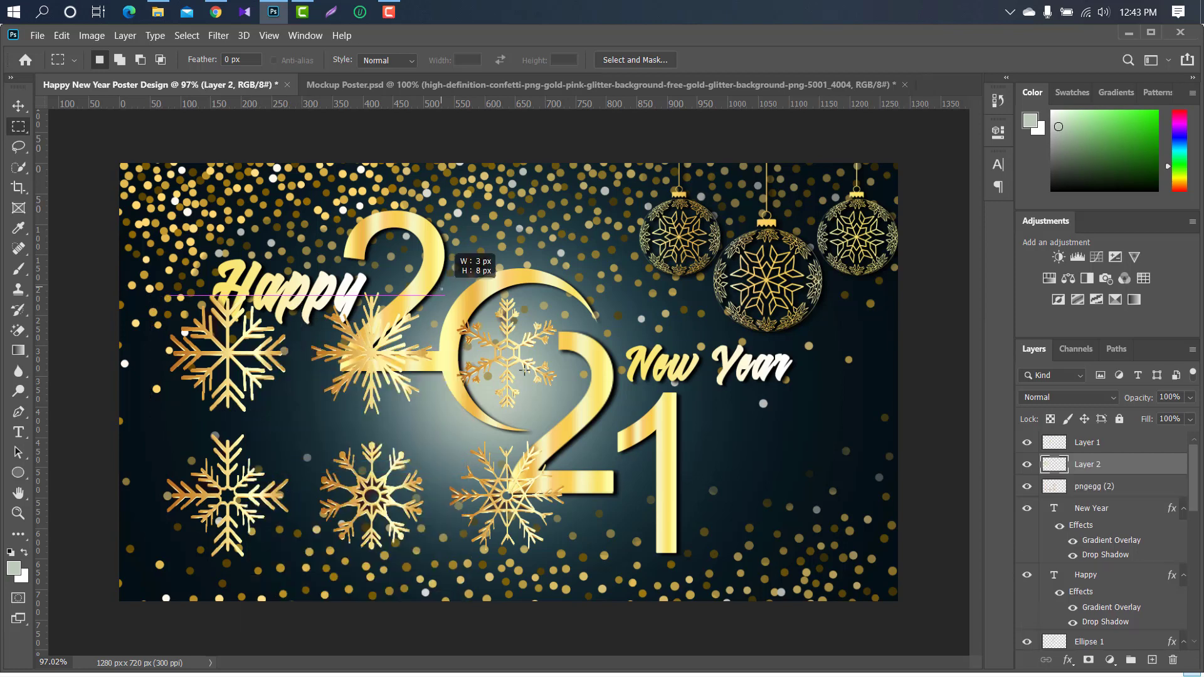
pyautogui.click(1127, 494)
pyautogui.rightClick(575, 380)
pyautogui.click(634, 500)
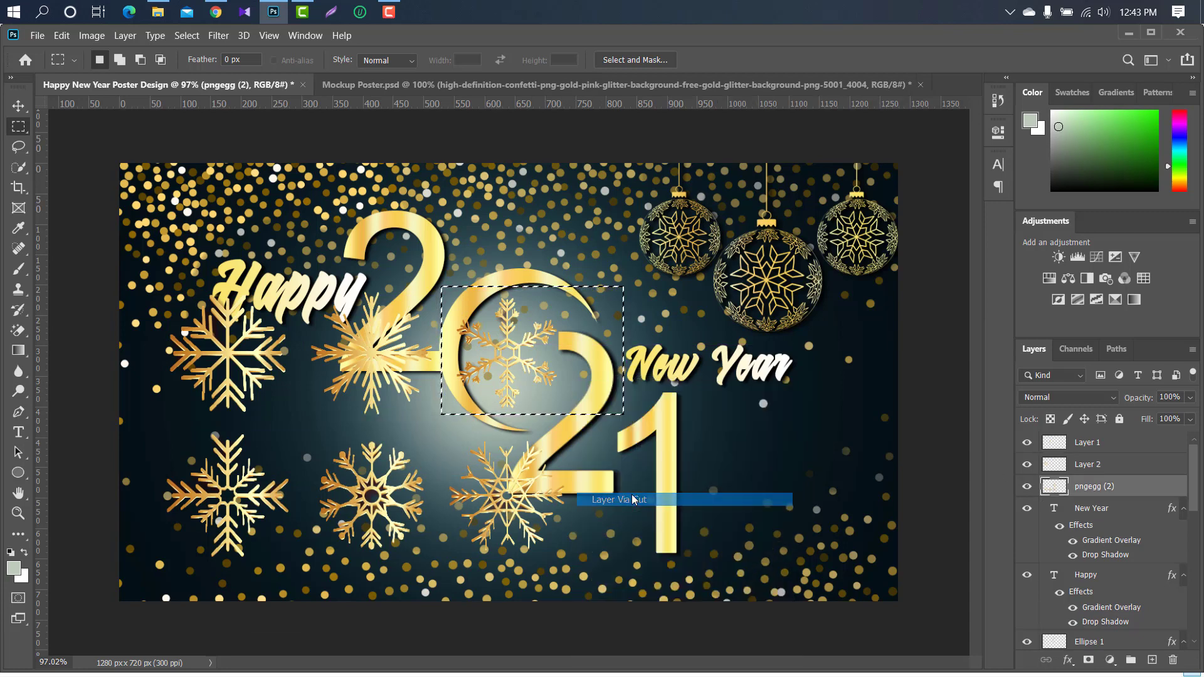
pyautogui.moveTo(300, 422); pyautogui.dragTo(437, 558)
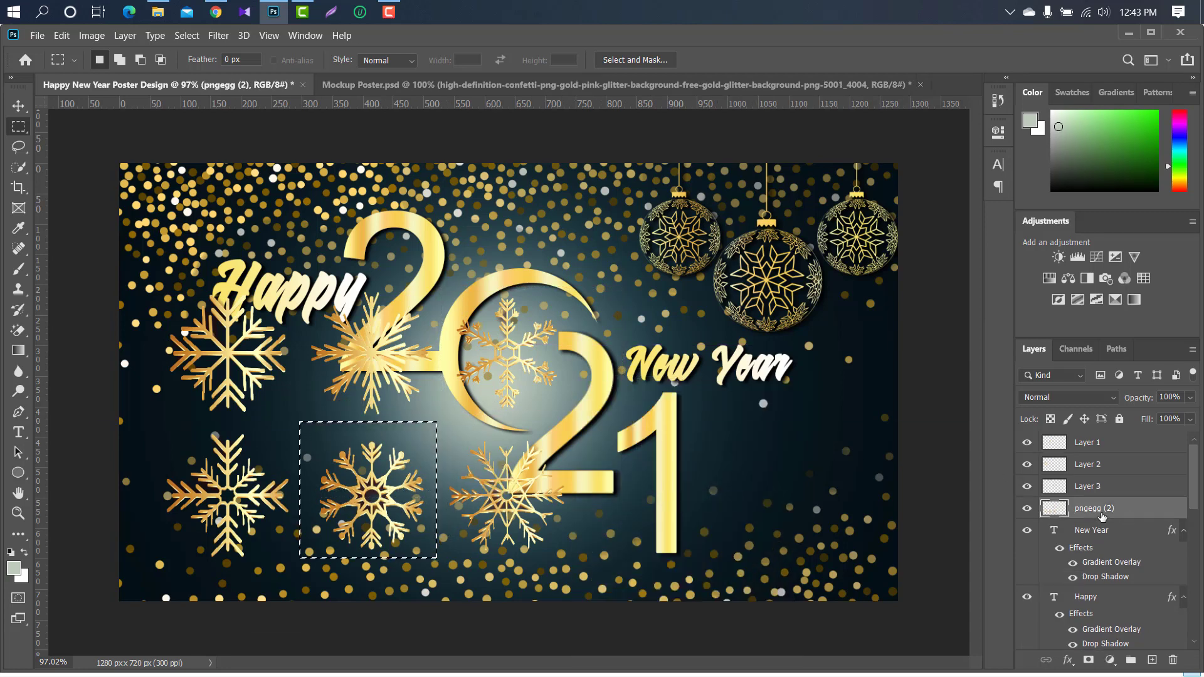
pyautogui.rightClick(369, 501)
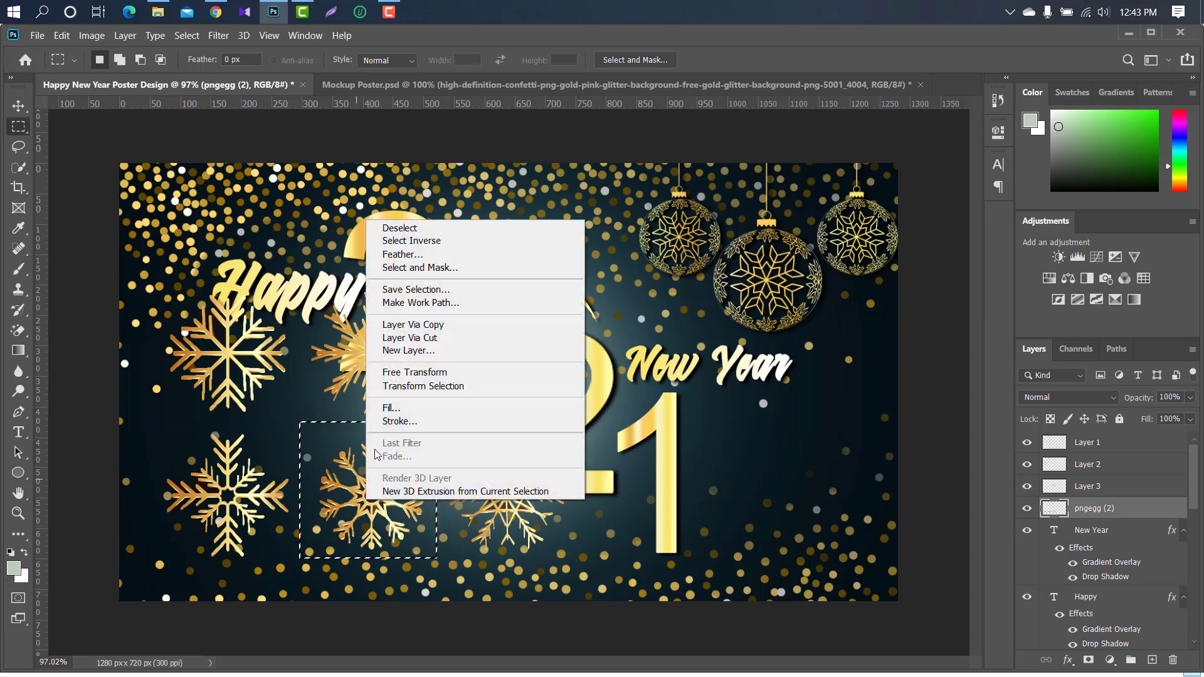
pyautogui.click(411, 338)
pyautogui.moveTo(1117, 529); pyautogui.dragTo(1173, 660)
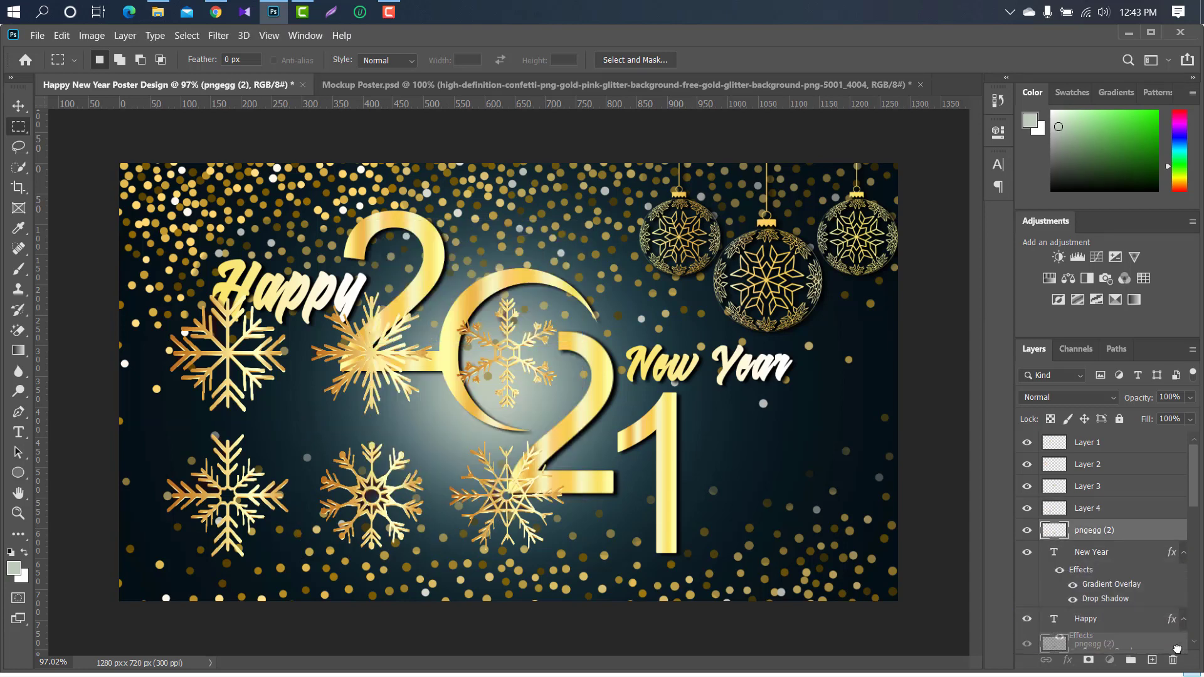
# Move the top-left snowflake down and shrink it to 23%.
pyautogui.click(18, 106)
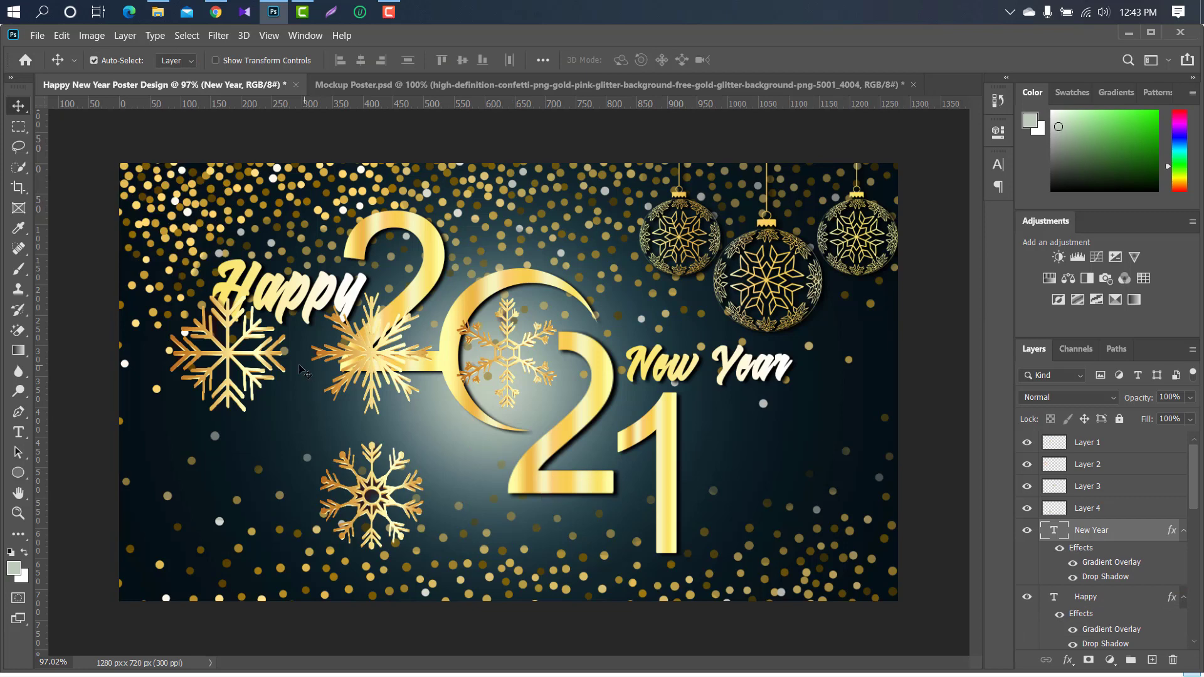
pyautogui.moveTo(234, 359); pyautogui.dragTo(234, 451)
pyautogui.hotkey('ctrl', 't')
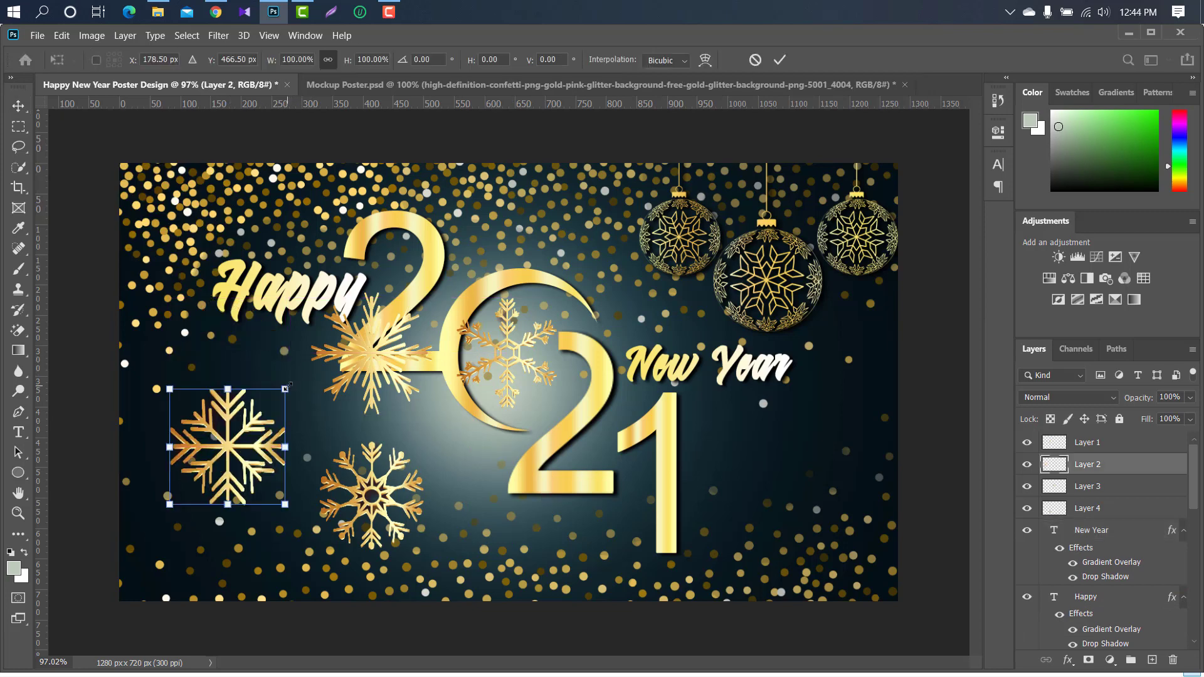
pyautogui.moveTo(286, 388); pyautogui.dragTo(199, 475)
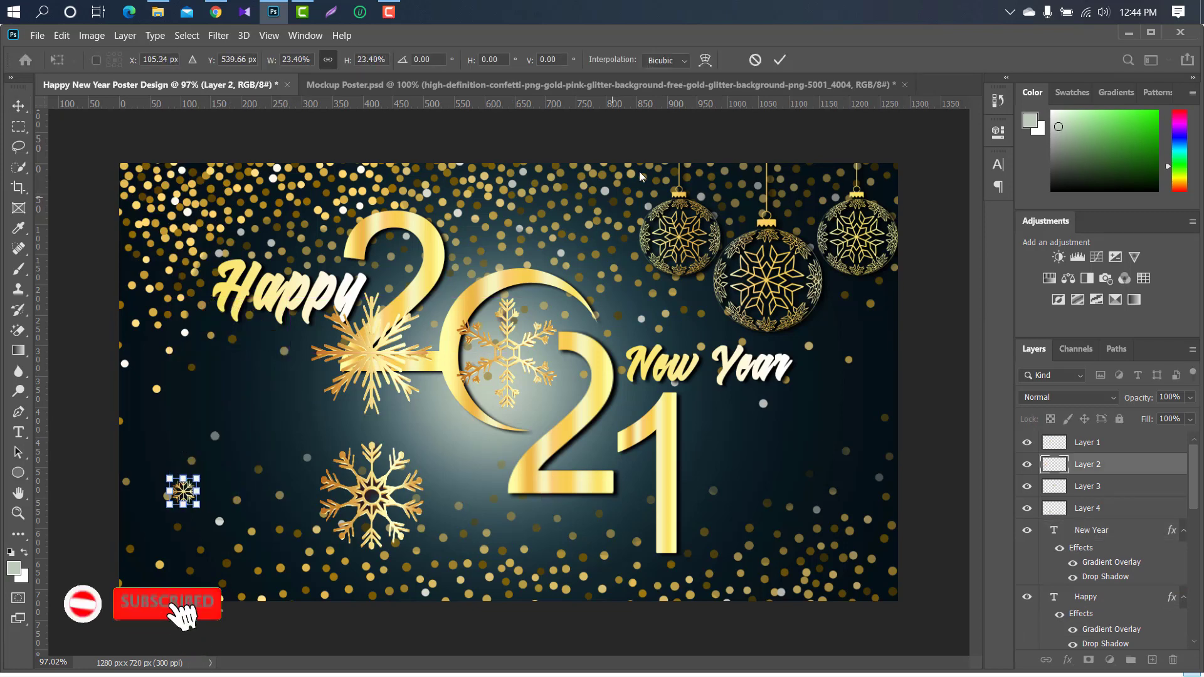
pyautogui.click(780, 59)
# Add a gold Gradient Overlay to snowflake Layers 2 and 4.
pyautogui.doubleClick(1135, 464)
pyautogui.click(684, 294)
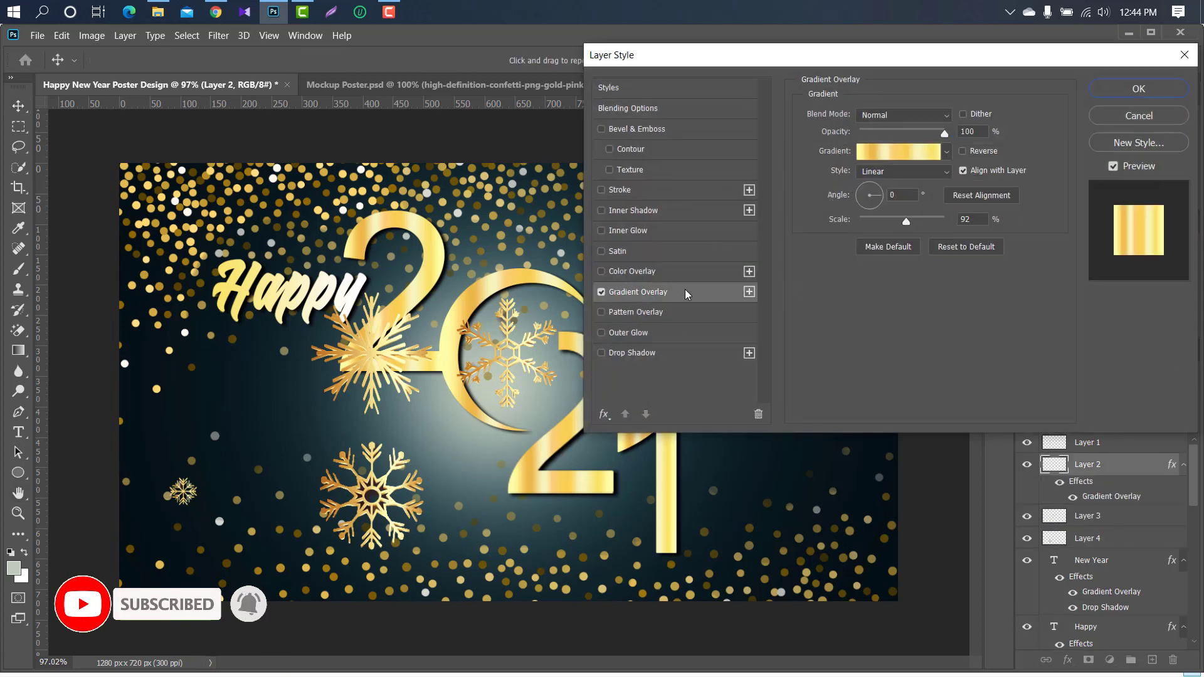
pyautogui.press('Return')
pyautogui.click(1088, 538)
pyautogui.doubleClick(1160, 538)
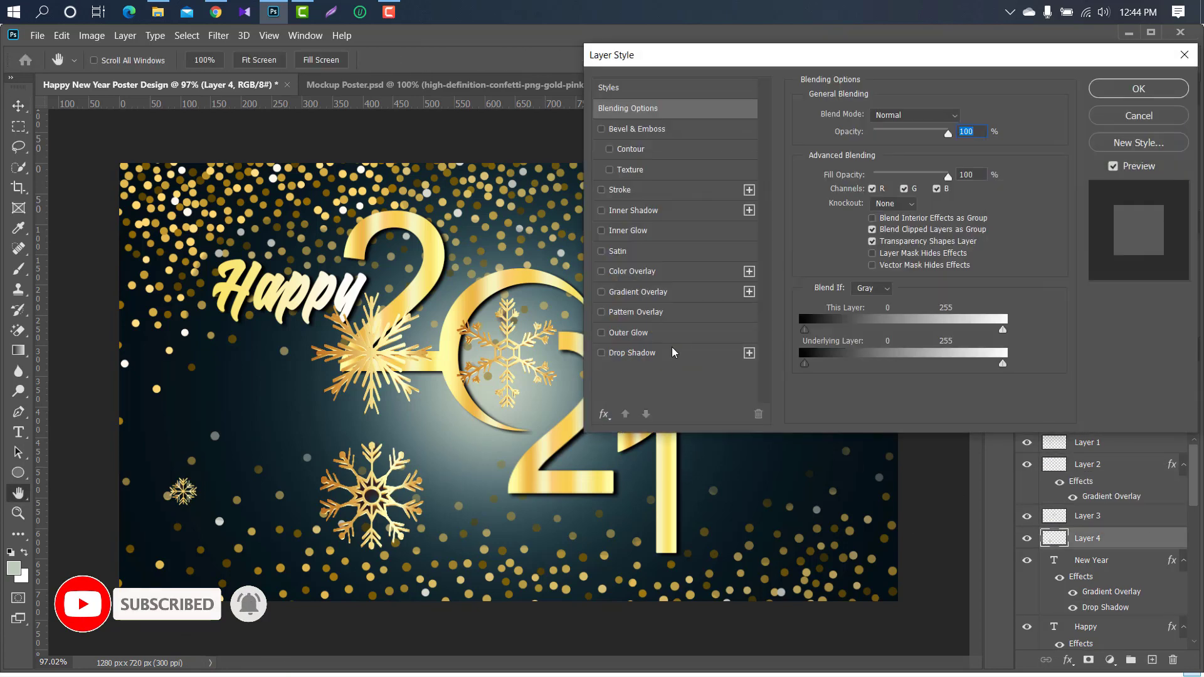
pyautogui.click(684, 292)
pyautogui.click(1138, 89)
# Add the same gold Gradient Overlay to snowflake Layers 1 and 3.
pyautogui.click(1157, 444)
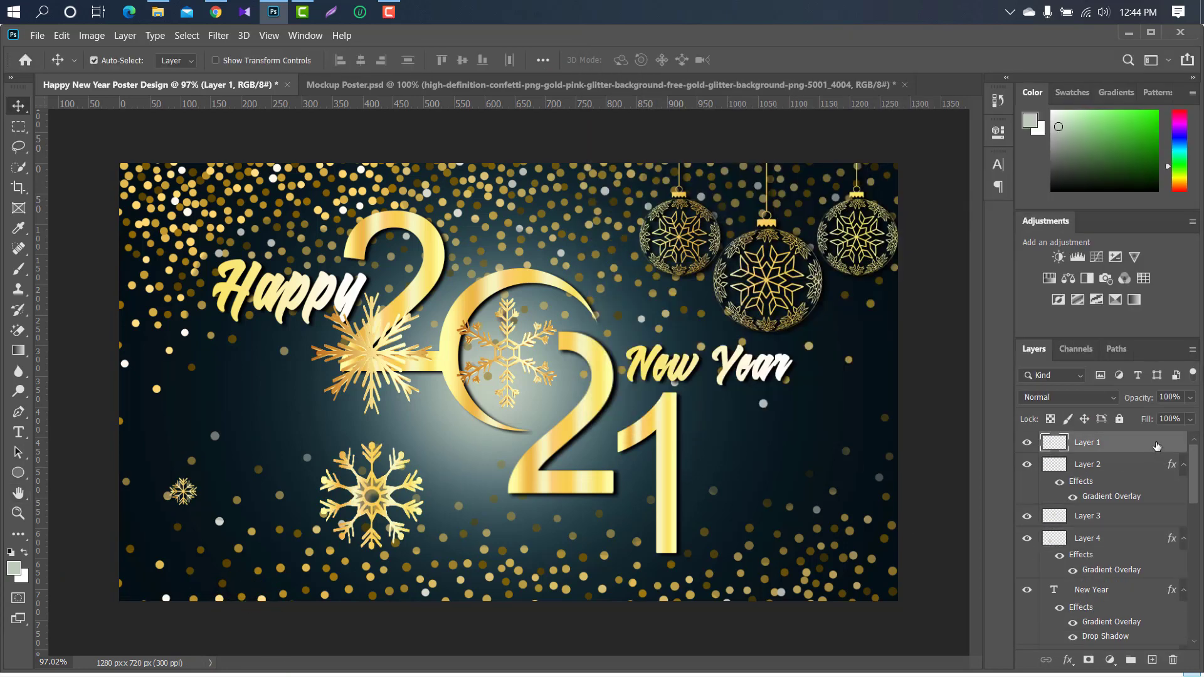
pyautogui.doubleClick(1157, 444)
pyautogui.click(658, 292)
pyautogui.click(1138, 88)
pyautogui.click(1156, 545)
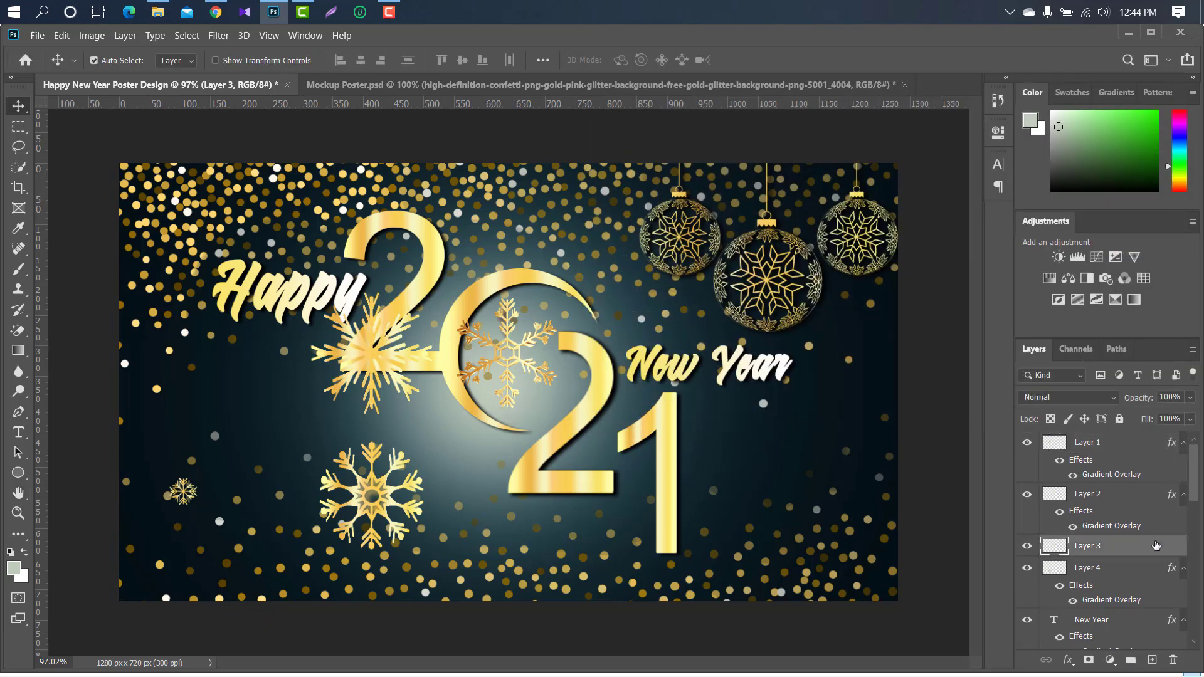
pyautogui.doubleClick(1156, 545)
pyautogui.click(659, 292)
pyautogui.click(1139, 89)
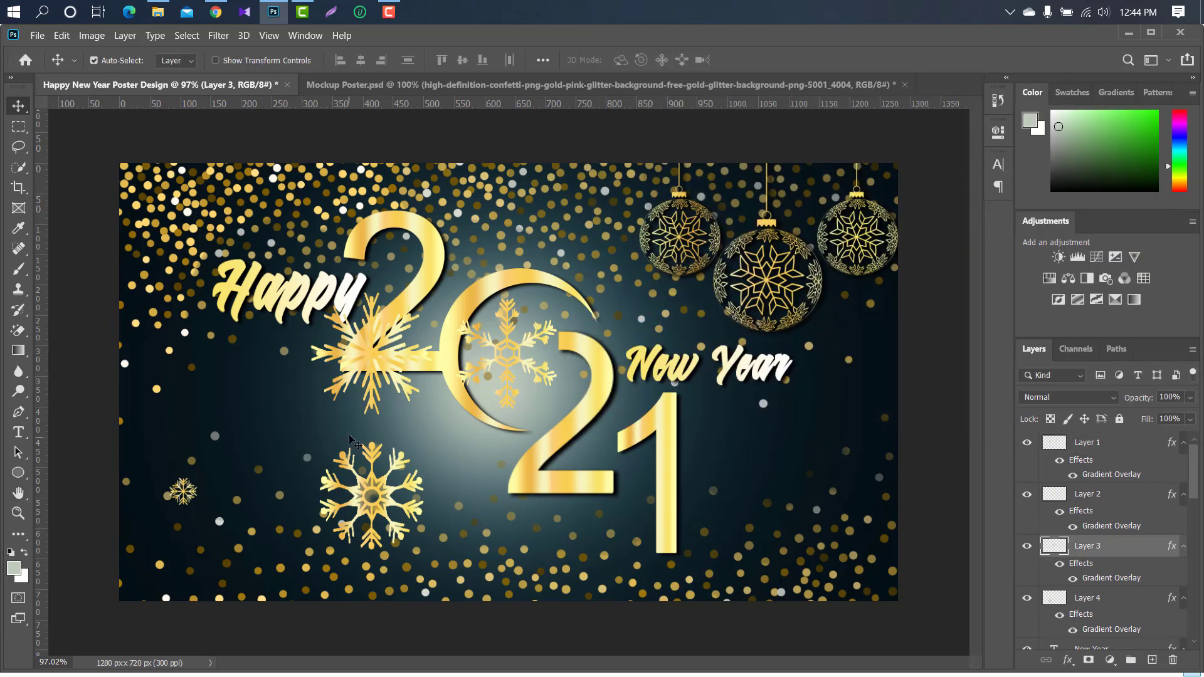
# Shrink the central snowflake beside the right ornament and the large snowflake near the 2.
pyautogui.press('ctrl')
pyautogui.hotkey('ctrl', 't')
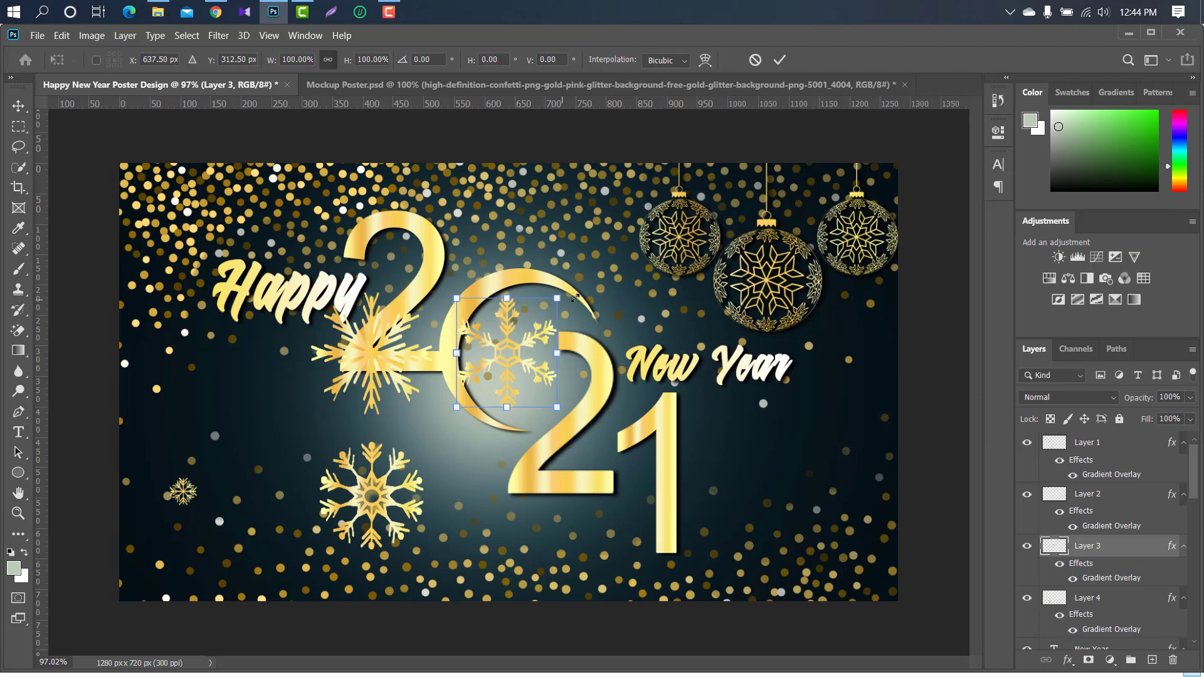
pyautogui.moveTo(557, 299)
pyautogui.mouseDown()
pyautogui.moveTo(479, 384)
pyautogui.moveTo(851, 322)
pyautogui.mouseUp()
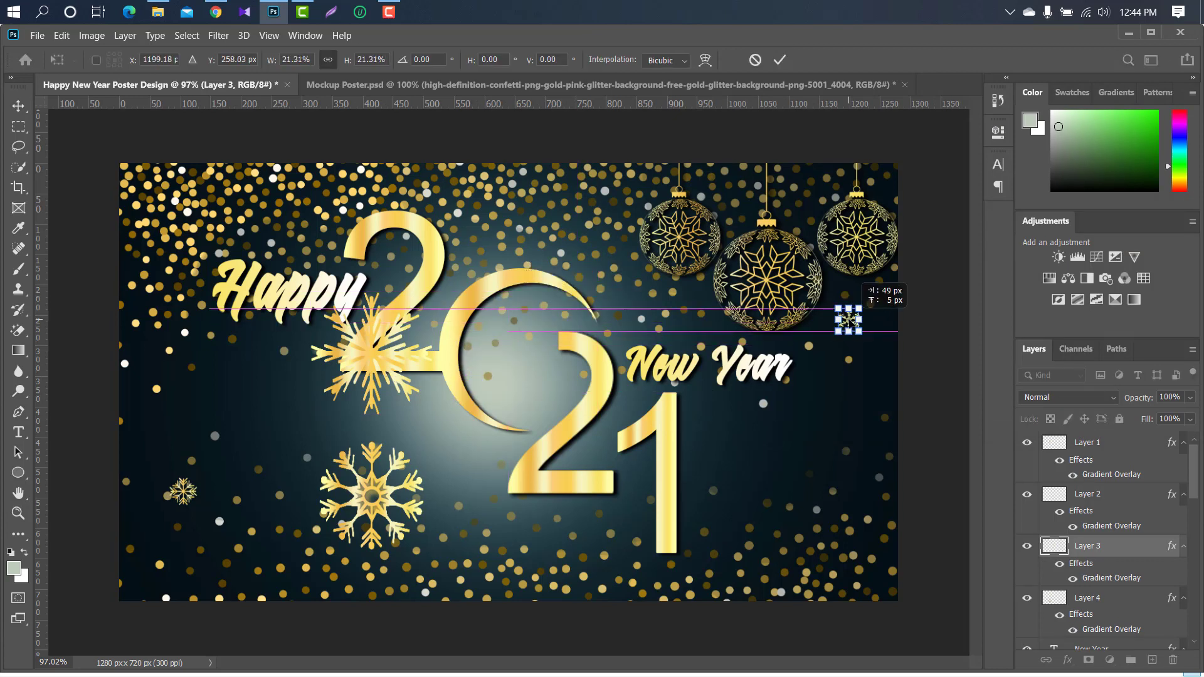
pyautogui.click(780, 59)
pyautogui.keyDown('ctrl'); pyautogui.click(385, 346); pyautogui.keyUp('ctrl')
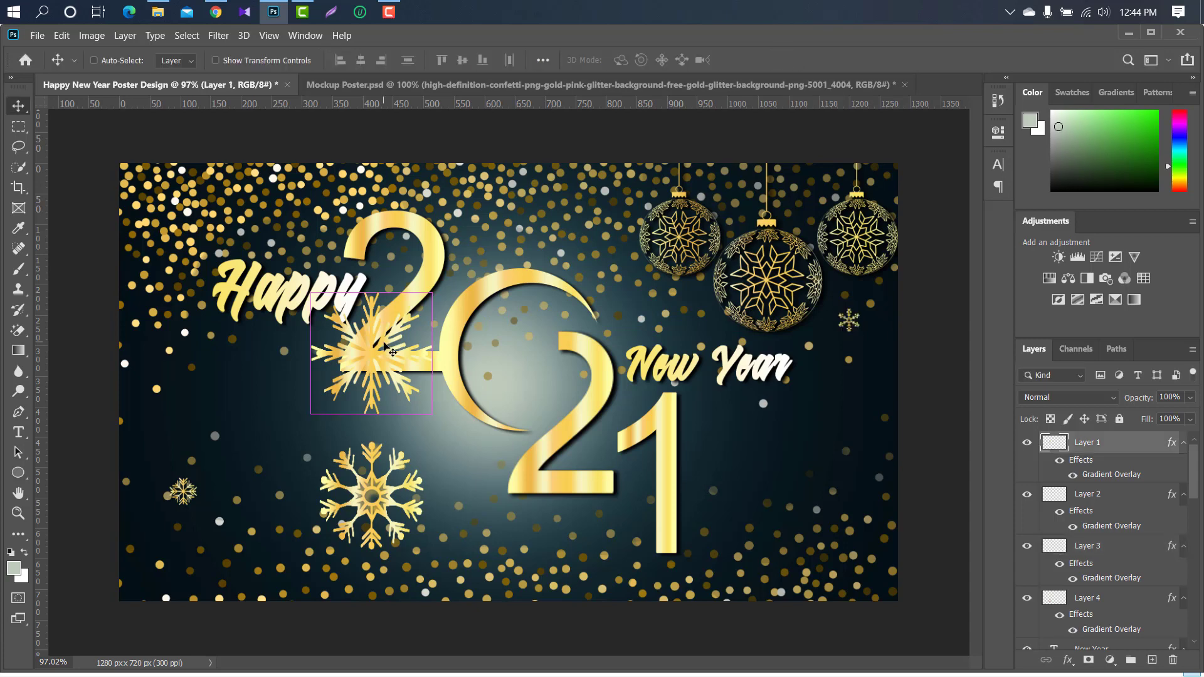
pyautogui.hotkey('ctrl', 't')
pyautogui.moveTo(432, 292); pyautogui.dragTo(332, 393)
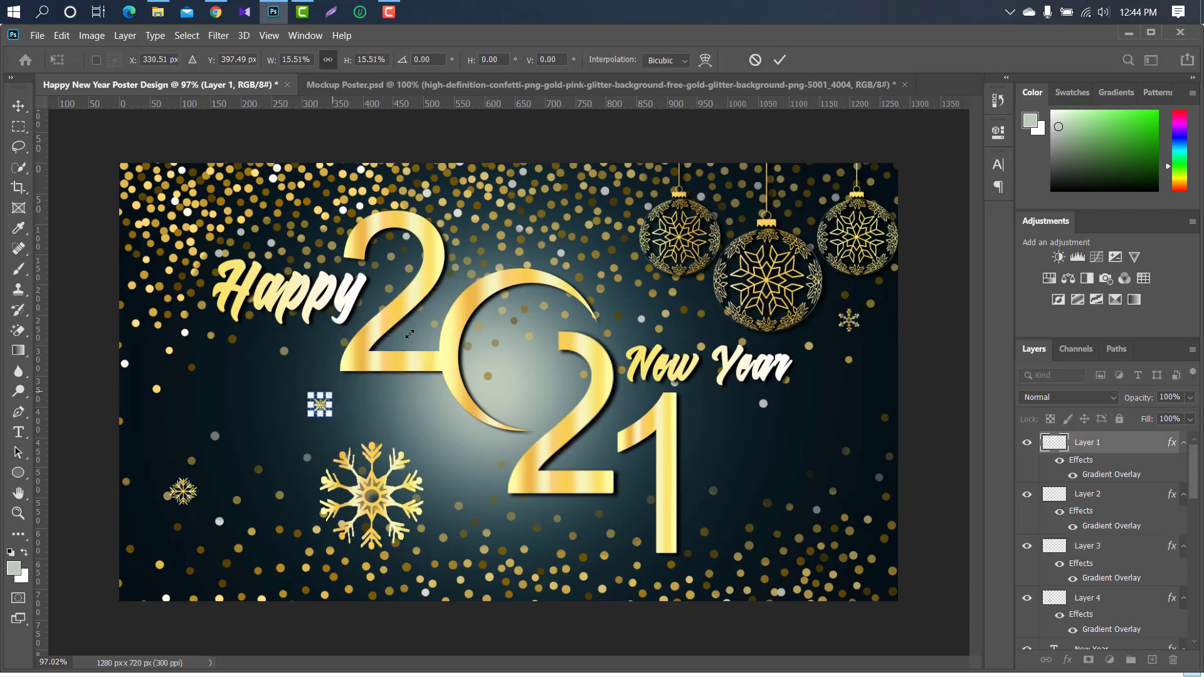
pyautogui.click(776, 60)
# Shrink another large snowflake below 2021 and Alt-drag a small snowflake copy lower.
pyautogui.keyDown('ctrl'); pyautogui.click(371, 495); pyautogui.keyUp('ctrl')
pyautogui.hotkey('ctrl', 't')
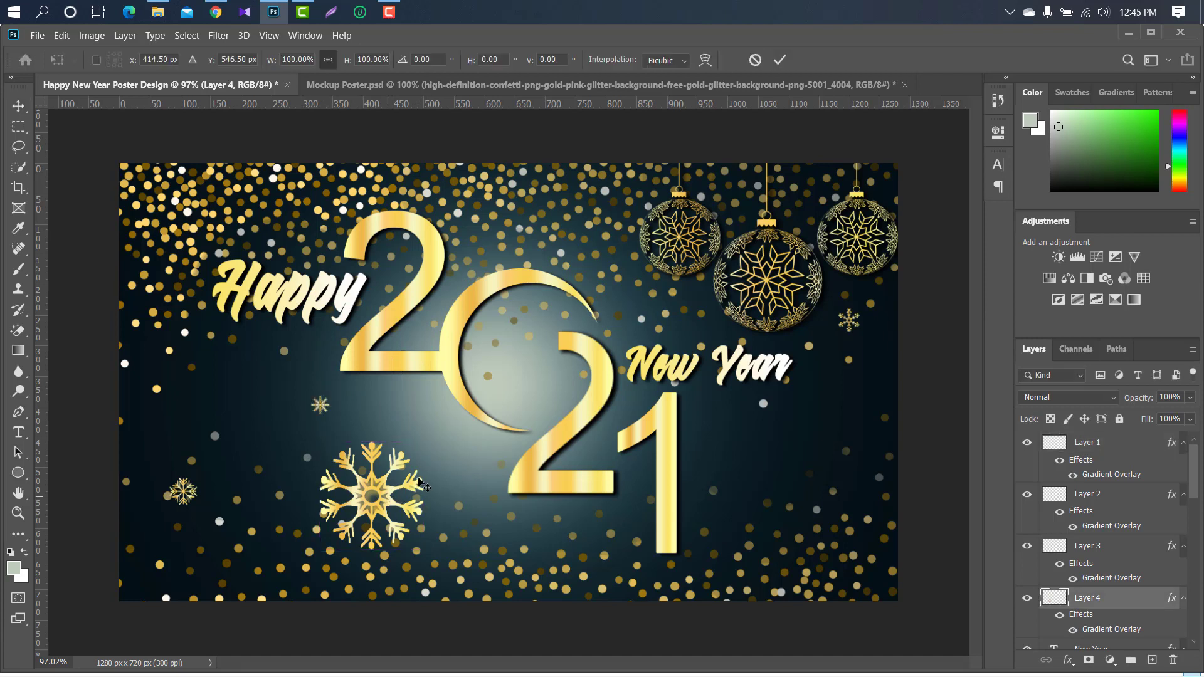
pyautogui.moveTo(423, 441)
pyautogui.mouseDown()
pyautogui.moveTo(349, 519)
pyautogui.moveTo(584, 540)
pyautogui.mouseUp()
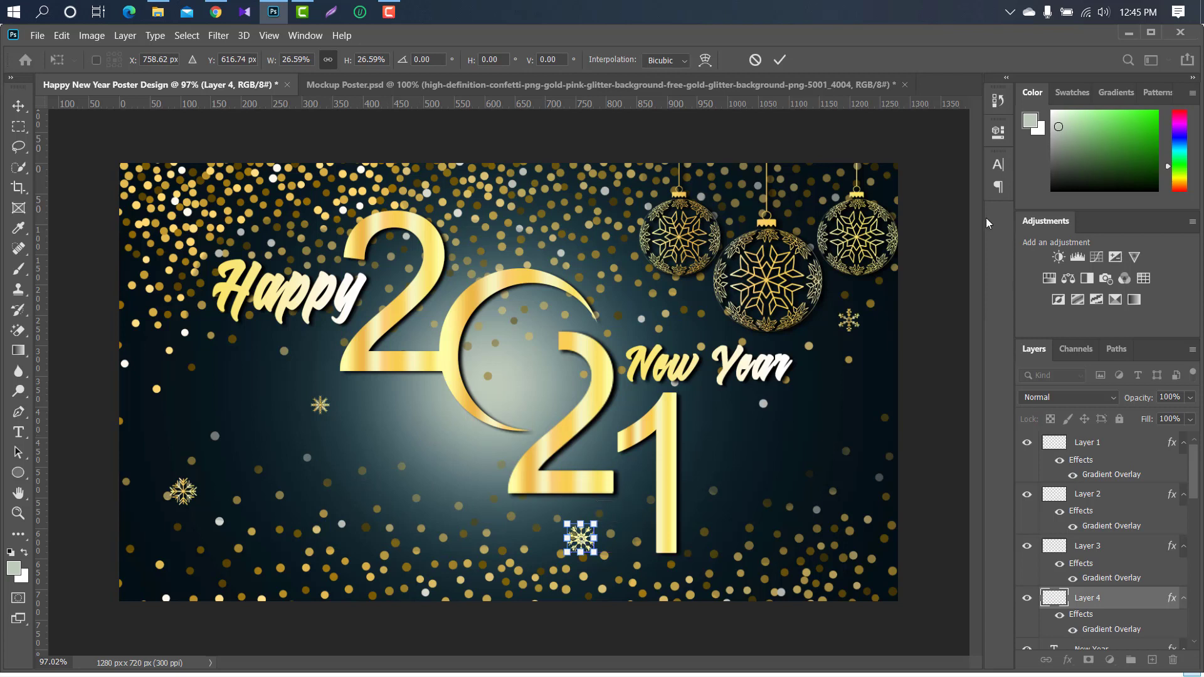
pyautogui.click(779, 61)
pyautogui.moveTo(843, 326)
pyautogui.mouseDown()
pyautogui.moveTo(842, 390)
pyautogui.moveTo(147, 356)
pyautogui.mouseUp()
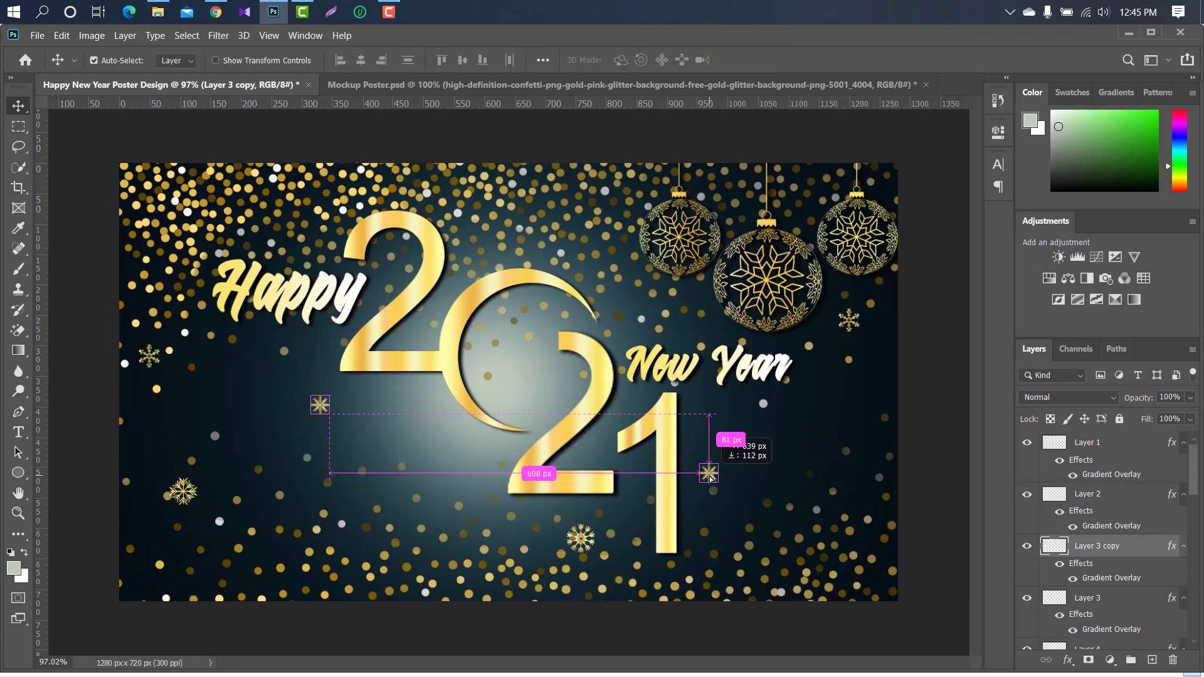
pyautogui.moveTo(158, 11)
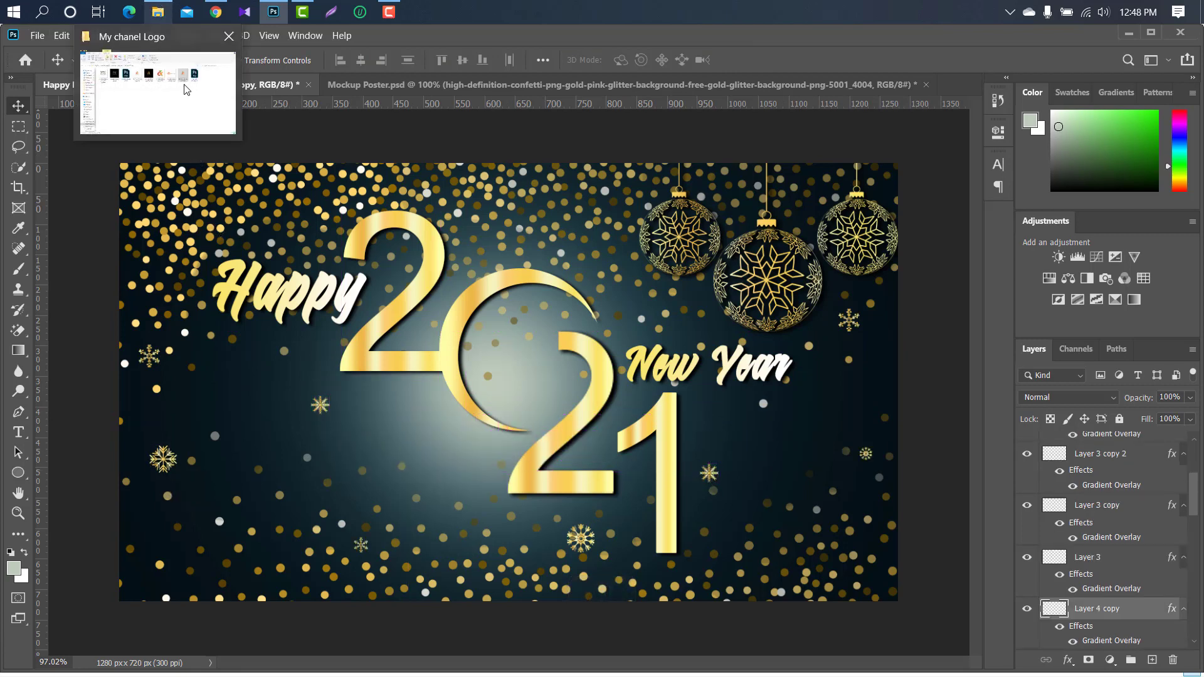
# Drag My Logo Design png.png from File Explorer into the poster and centre it on 2021.
pyautogui.click(187, 91)
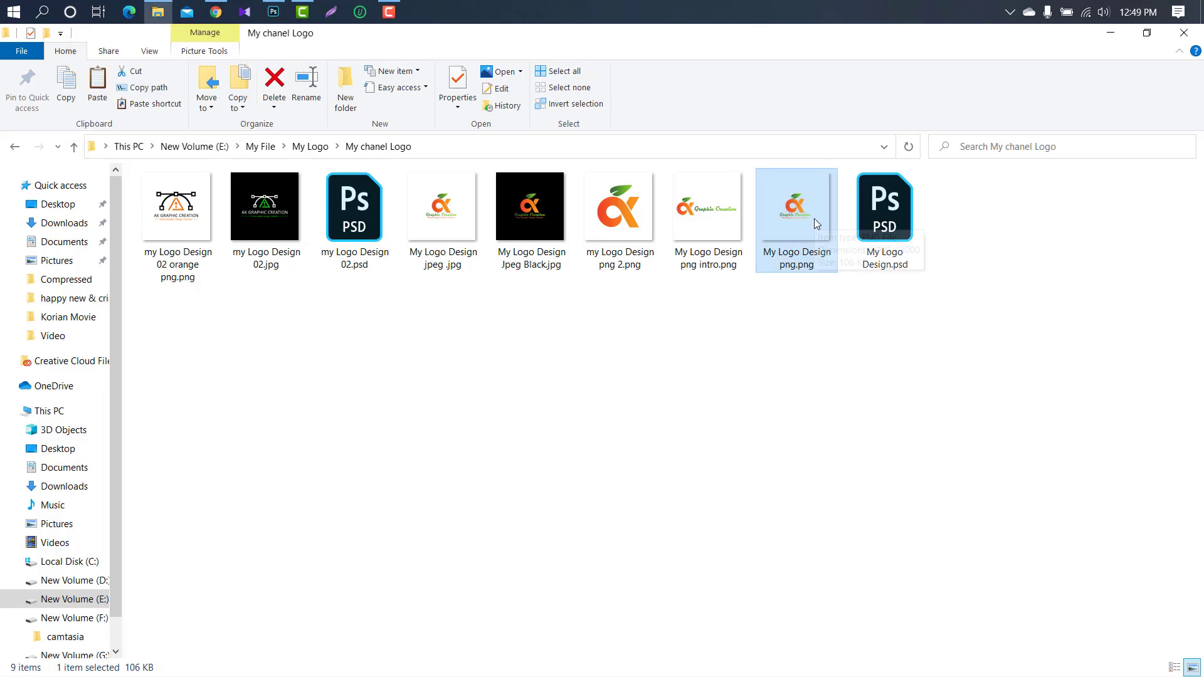
pyautogui.moveTo(814, 219); pyautogui.dragTo(273, 12)
pyautogui.moveTo(572, 313)
pyautogui.mouseDown()
pyautogui.moveTo(717, 186)
pyautogui.moveTo(495, 394)
pyautogui.moveTo(602, 265)
pyautogui.mouseUp()
pyautogui.moveTo(621, 348); pyautogui.dragTo(635, 338)
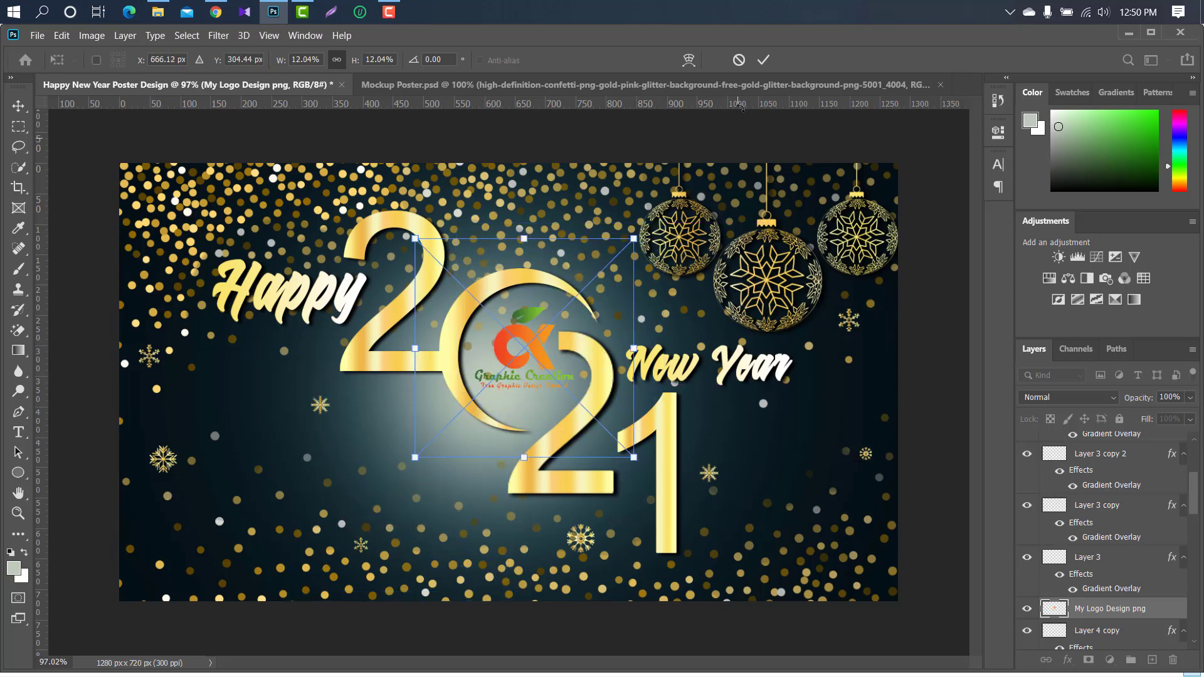
# Commit the logo and give it a gold Gradient Overlay and a Drop Shadow with reduced size and spread.
pyautogui.click(762, 62)
pyautogui.doubleClick(1170, 610)
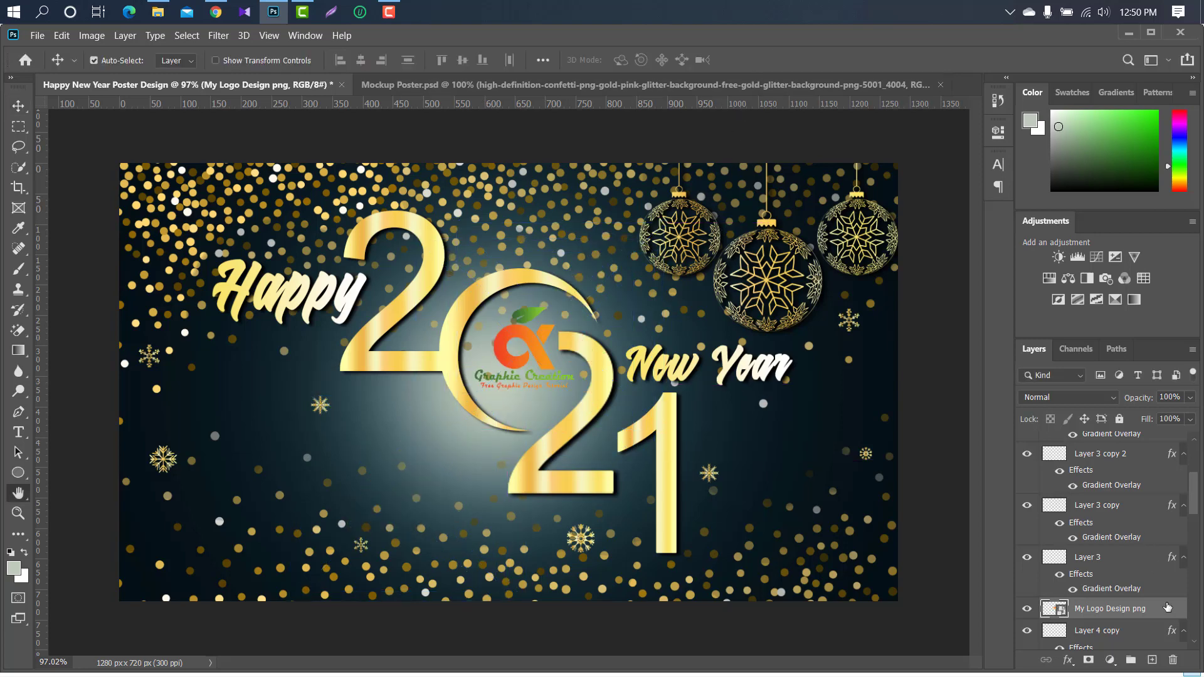
pyautogui.click(686, 275)
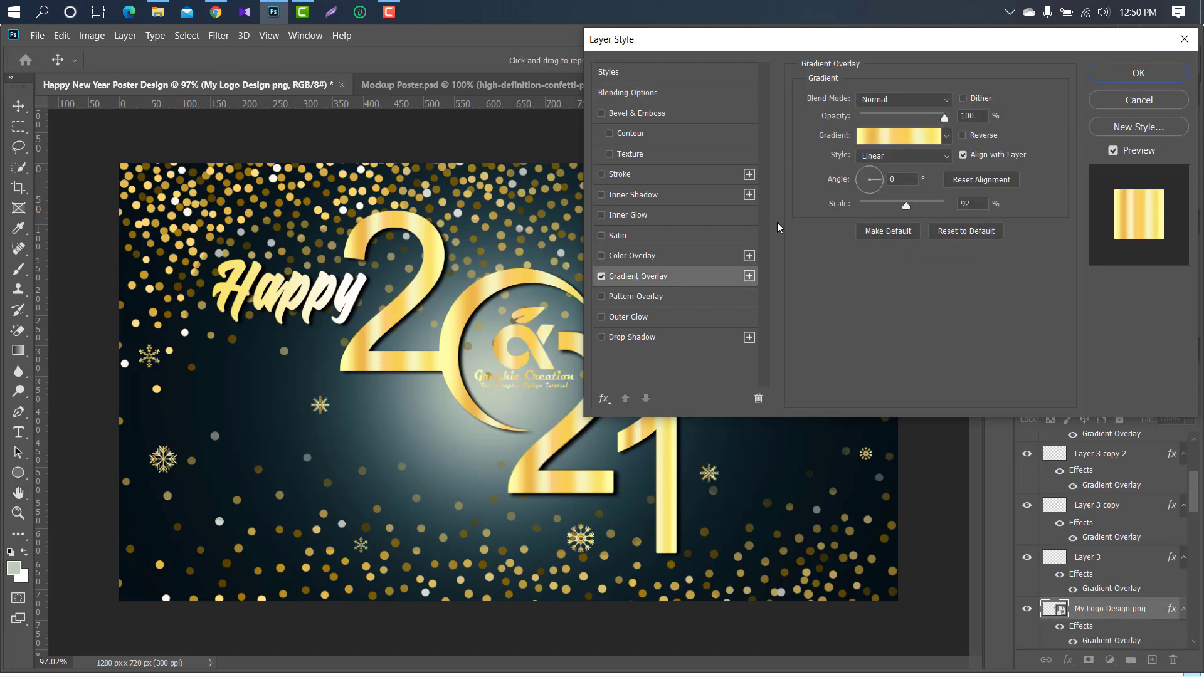
pyautogui.click(685, 338)
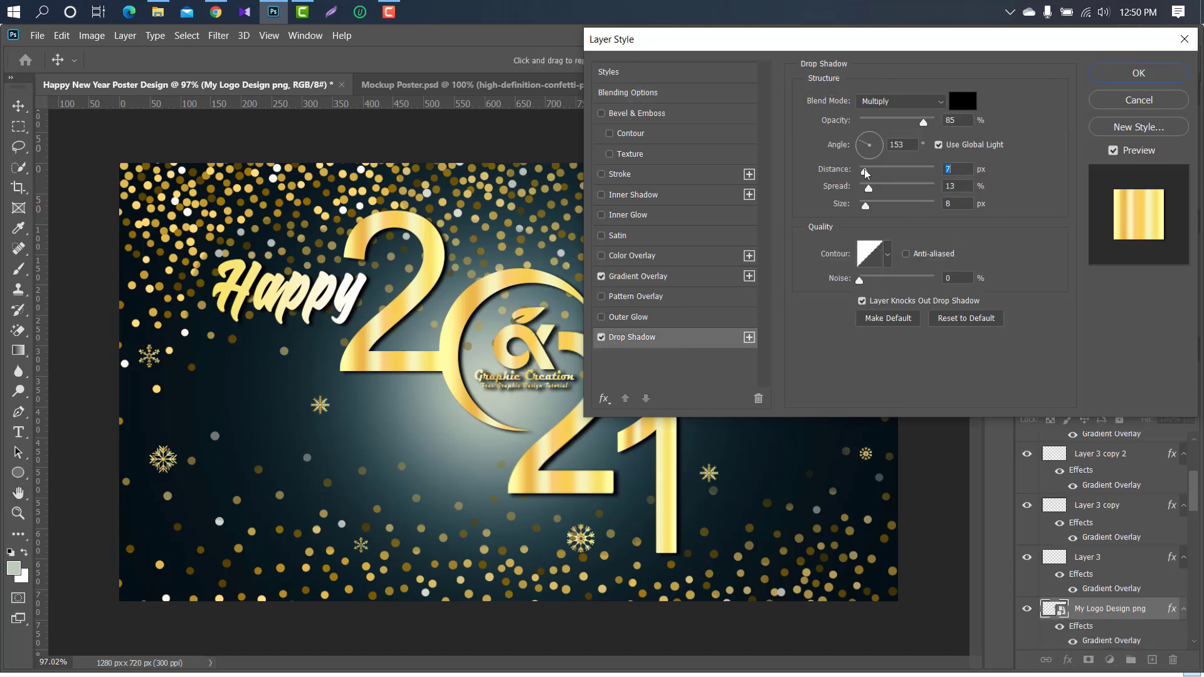
pyautogui.moveTo(867, 210); pyautogui.dragTo(864, 209)
pyautogui.moveTo(872, 190); pyautogui.dragTo(869, 193)
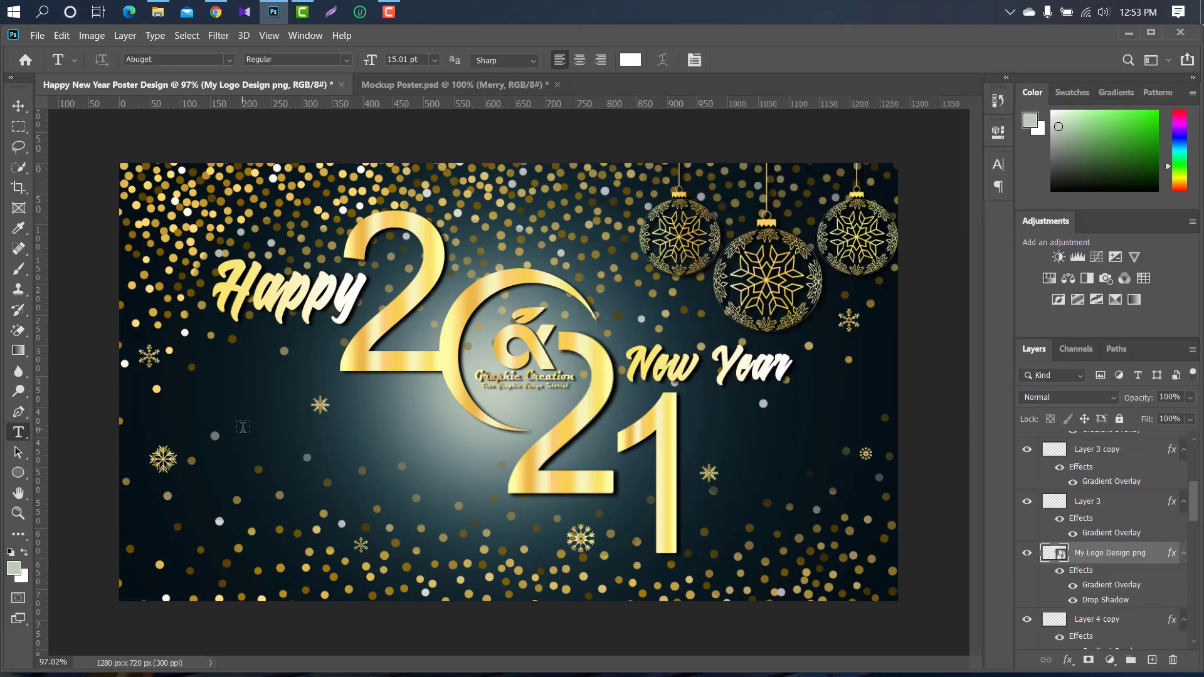
# Add the word 'Friendship' left of 2021 in the Abuget script font.
pyautogui.click(243, 427)
pyautogui.press('BackSpace')
pyautogui.write('Friendship')
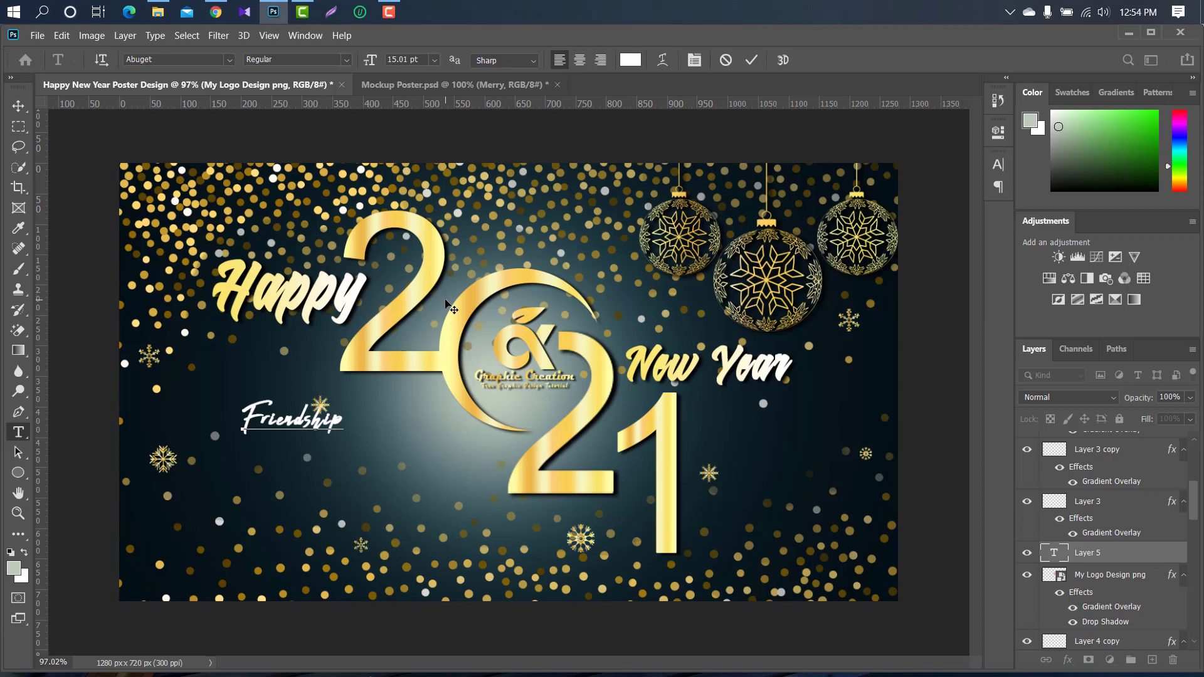
pyautogui.click(750, 60)
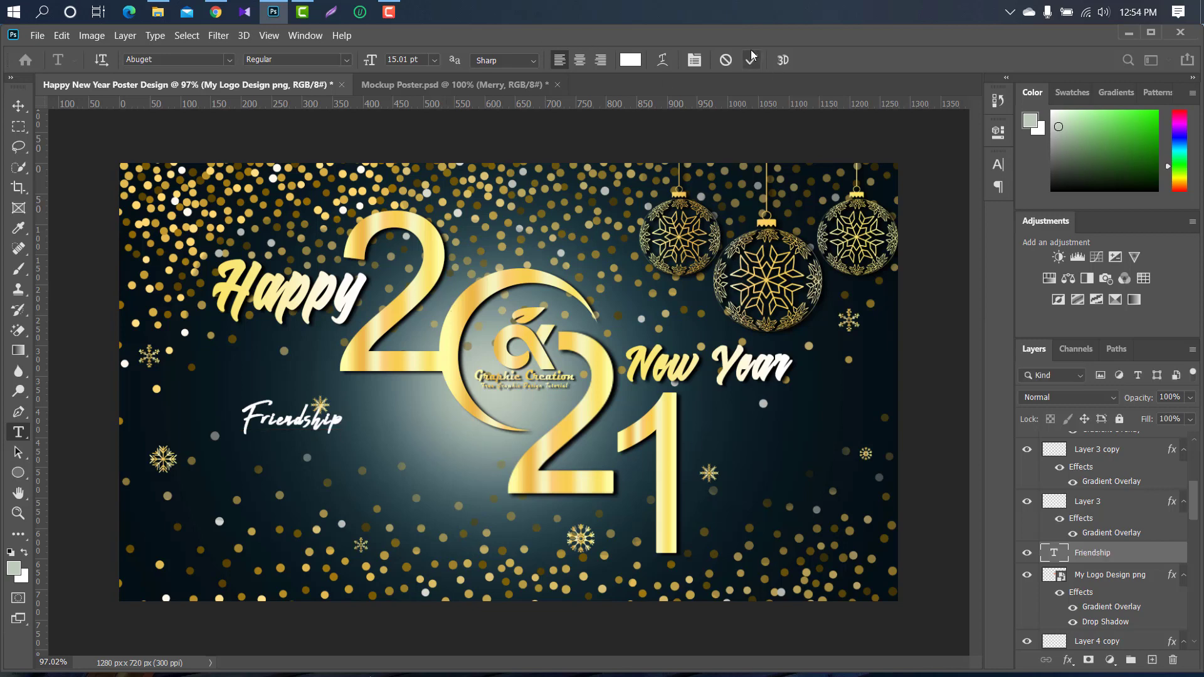
pyautogui.click(1001, 165)
pyautogui.click(906, 186)
pyautogui.press('Escape')
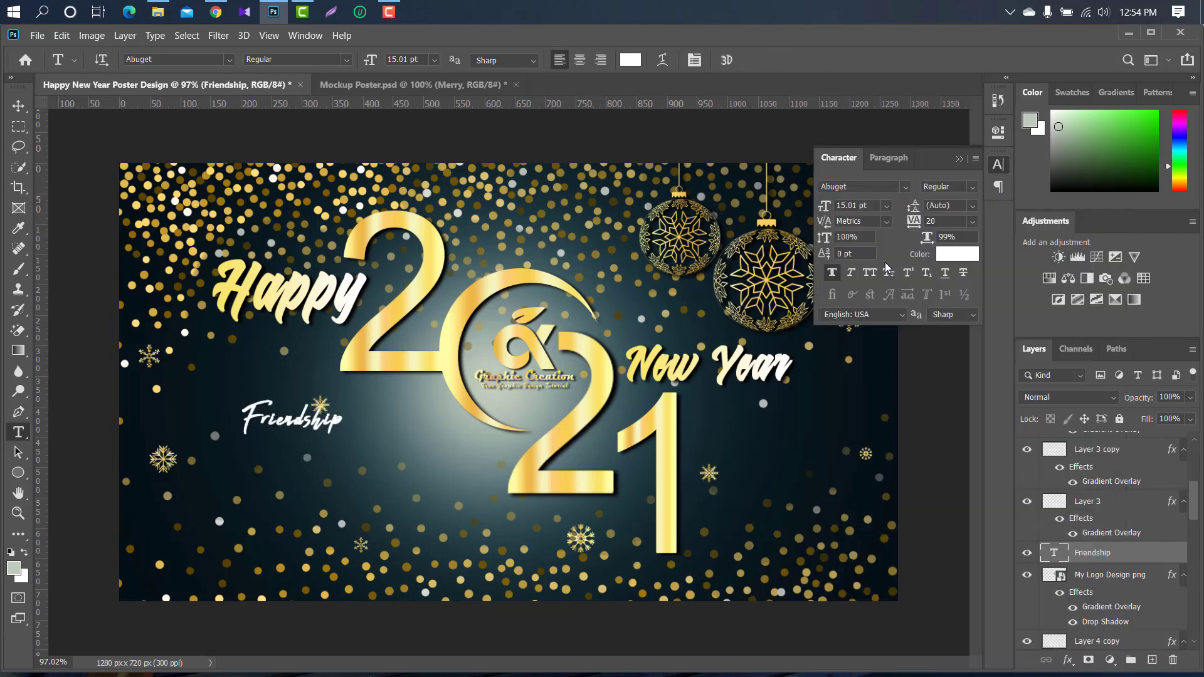
pyautogui.click(1170, 554)
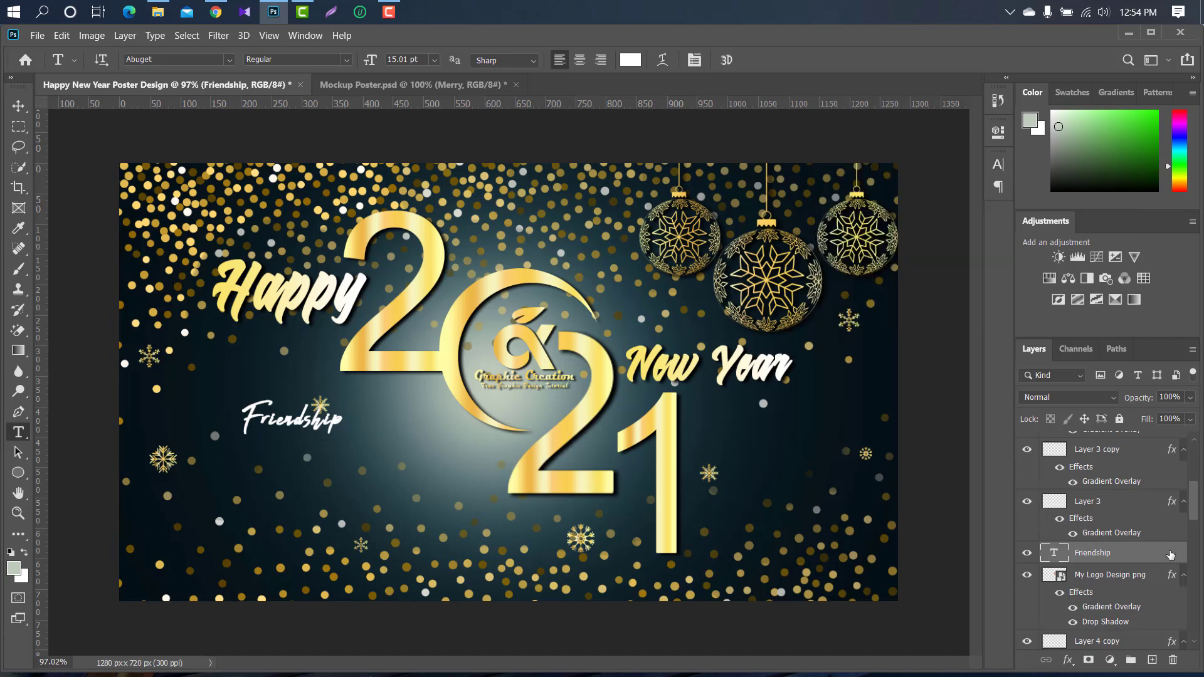
# Apply the gold gradient overlay and drop shadow to Friendship, then enlarge it.
pyautogui.doubleClick(1141, 553)
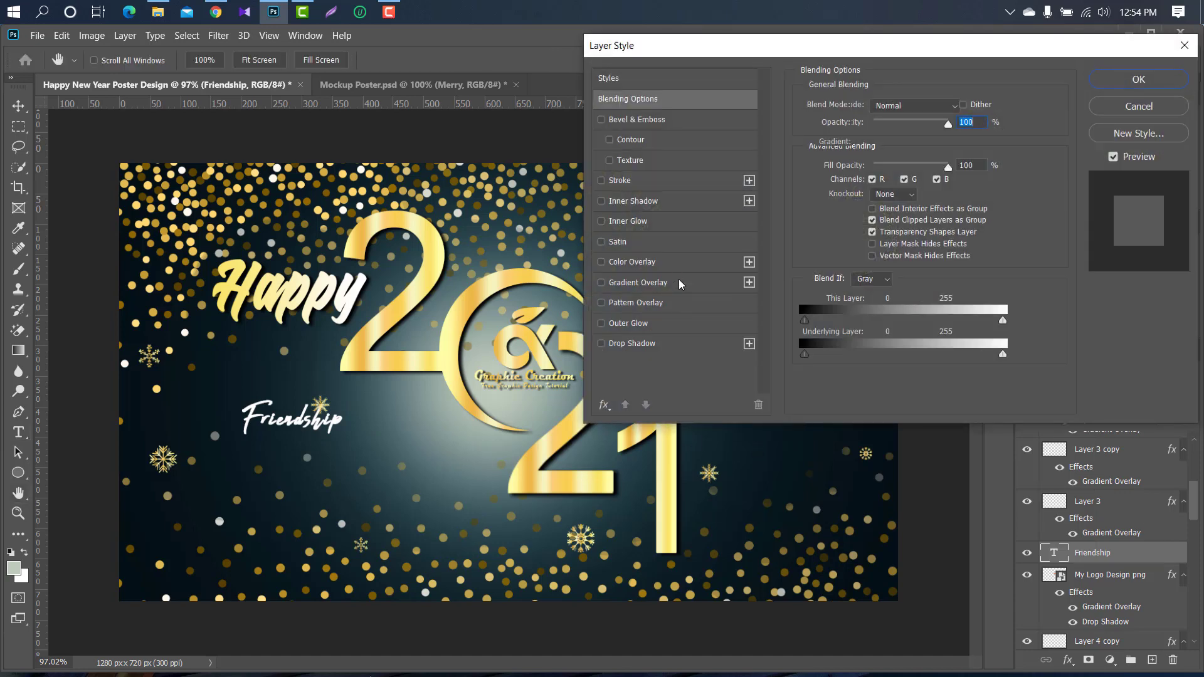
pyautogui.click(632, 343)
pyautogui.click(1138, 79)
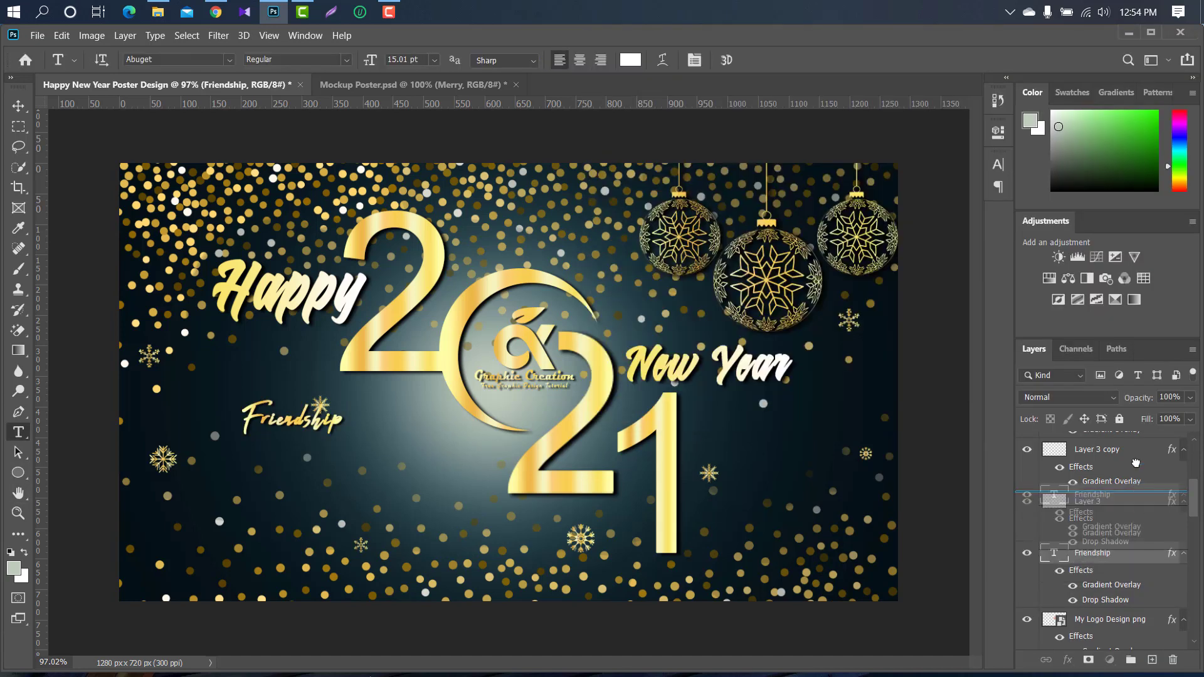
pyautogui.hotkey('ctrl', 't')
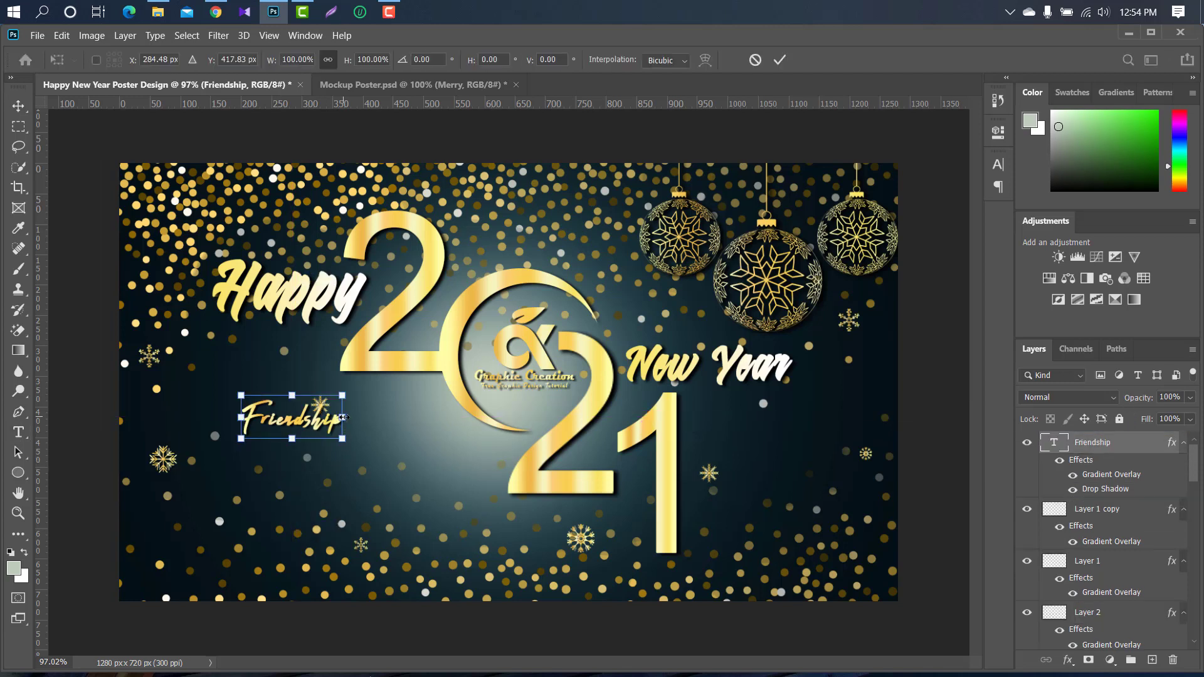
pyautogui.moveTo(343, 417)
pyautogui.mouseDown()
pyautogui.moveTo(332, 400)
pyautogui.moveTo(345, 441)
pyautogui.moveTo(374, 446)
pyautogui.mouseUp()
pyautogui.press('Return')
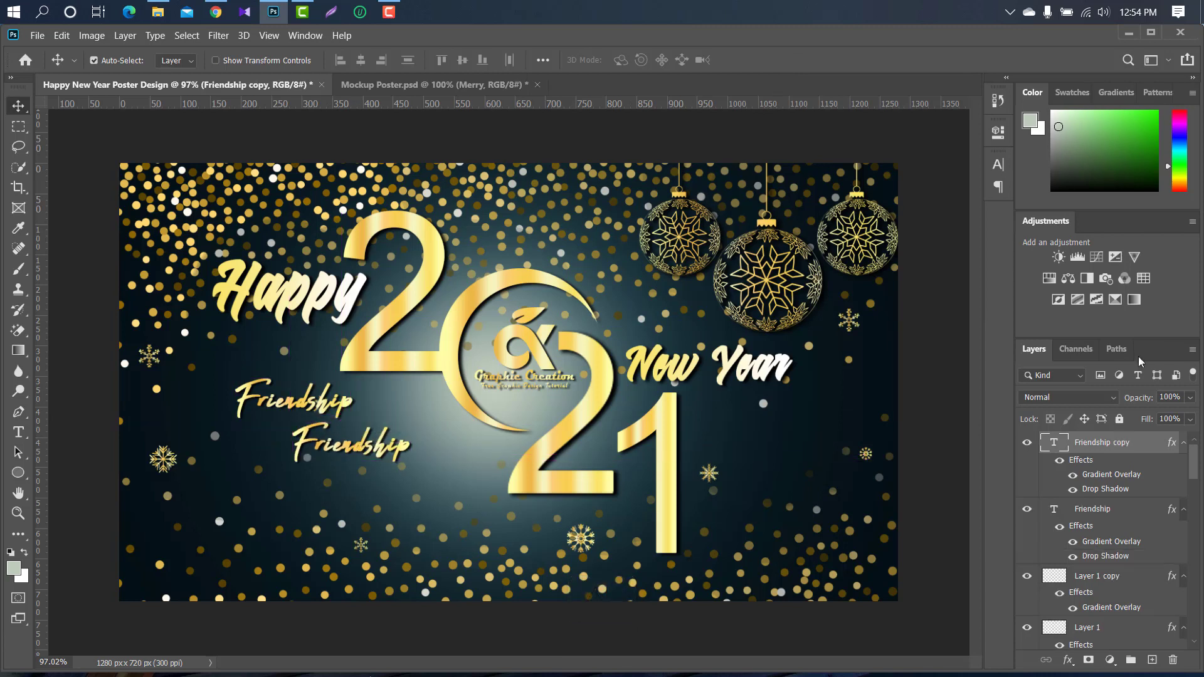
# Retype the Friendship copy as 'Love' and Alt-drag a duplicate lower right.
pyautogui.doubleClick(1054, 443)
pyautogui.write('Love')
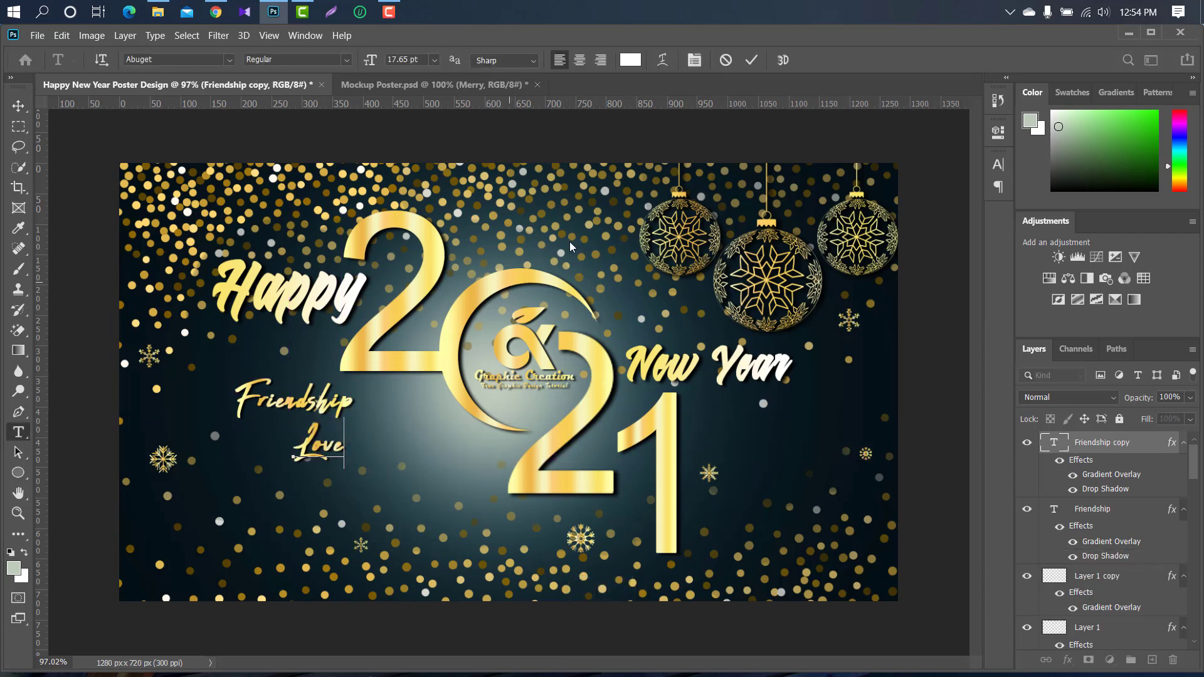
pyautogui.hotkey('ctrl', 'Return')
pyautogui.press('v')
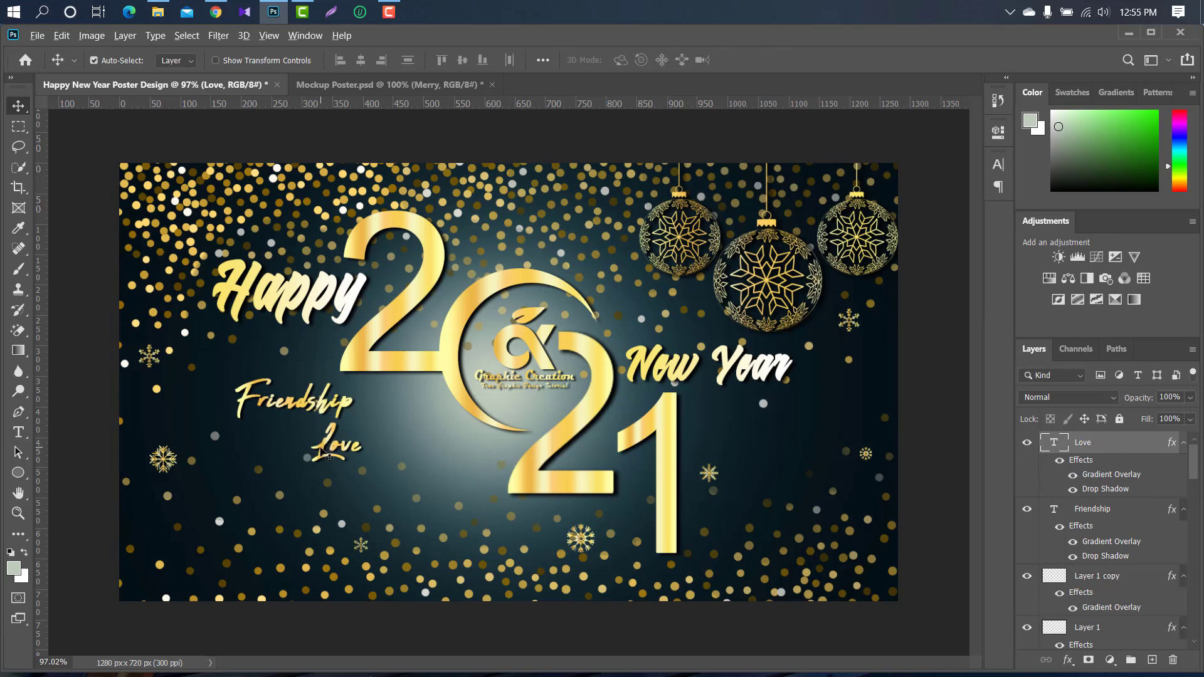
pyautogui.moveTo(321, 451); pyautogui.dragTo(348, 492)
# Rewrite that copy as 'Peace', duplicate it lower right, and start retyping it as 'Satisfaction'.
pyautogui.doubleClick(1051, 444)
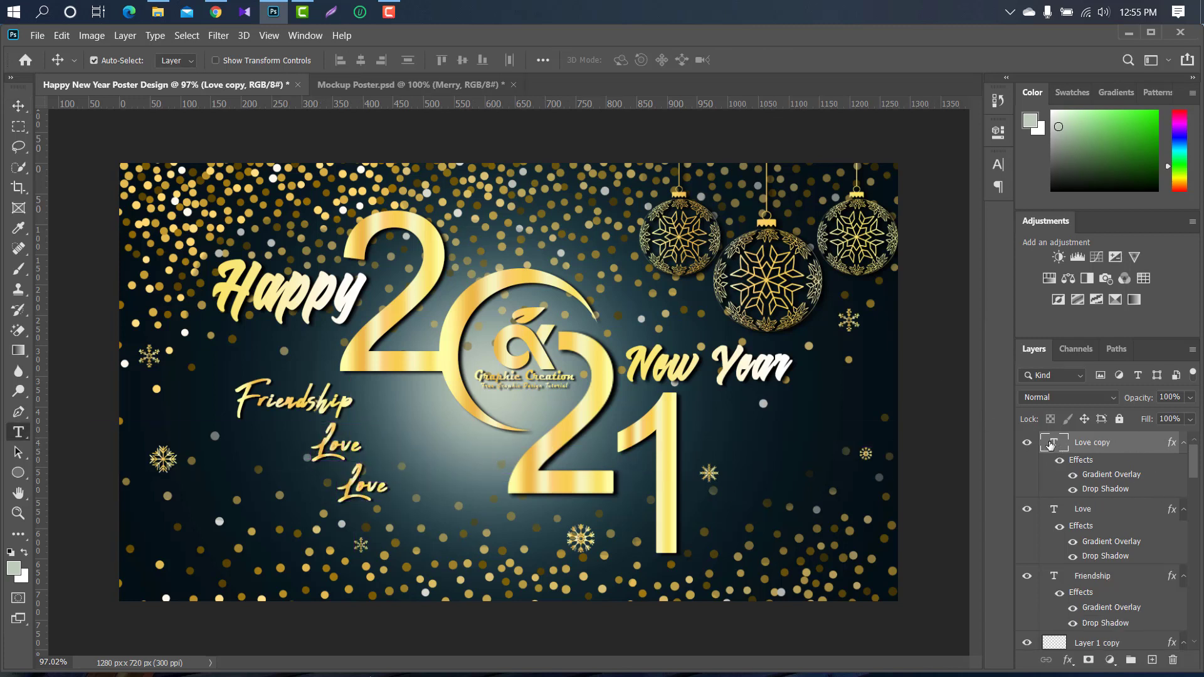
pyautogui.press('BackSpace')
pyautogui.write('Peace')
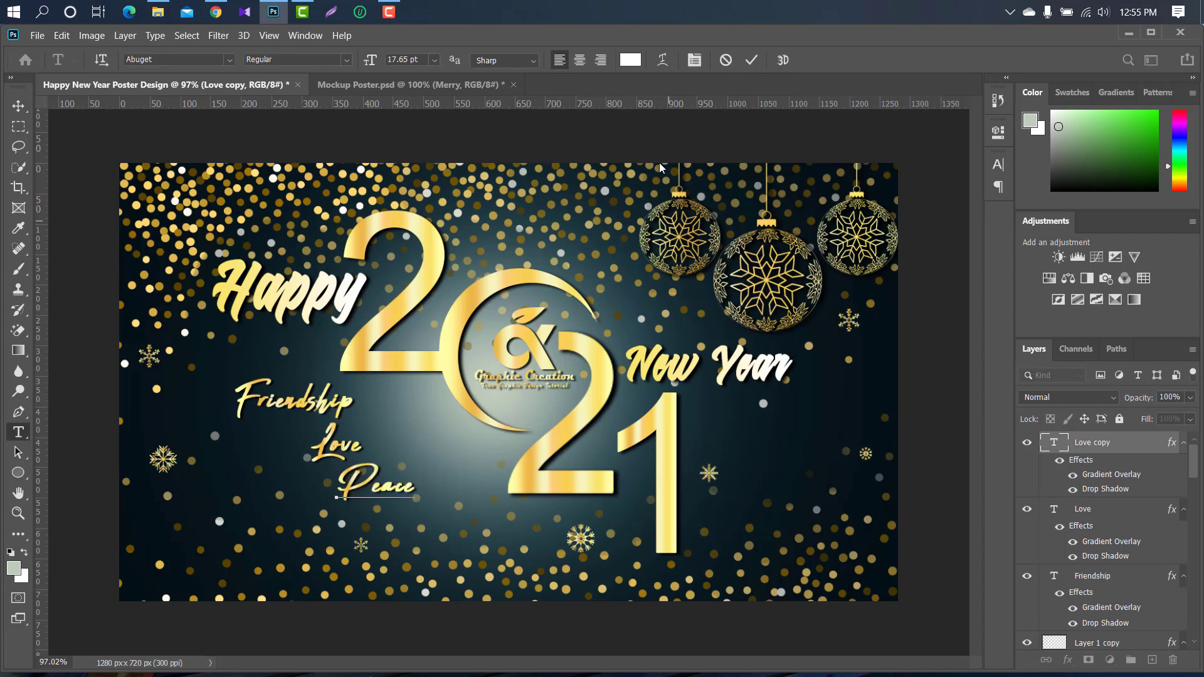
pyautogui.click(750, 66)
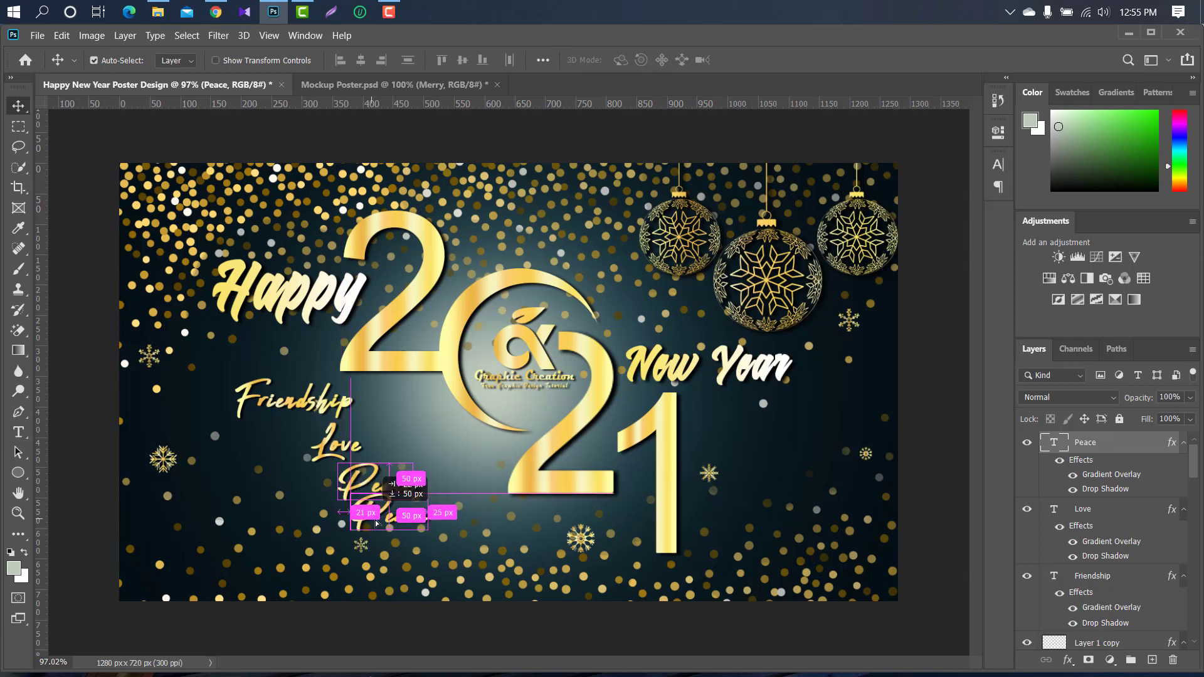
pyautogui.keyDown('alt'); pyautogui.moveTo(362, 491); pyautogui.dragTo(412, 534); pyautogui.keyUp('alt')
pyautogui.doubleClick(1054, 443)
pyautogui.write('Satisfaction')
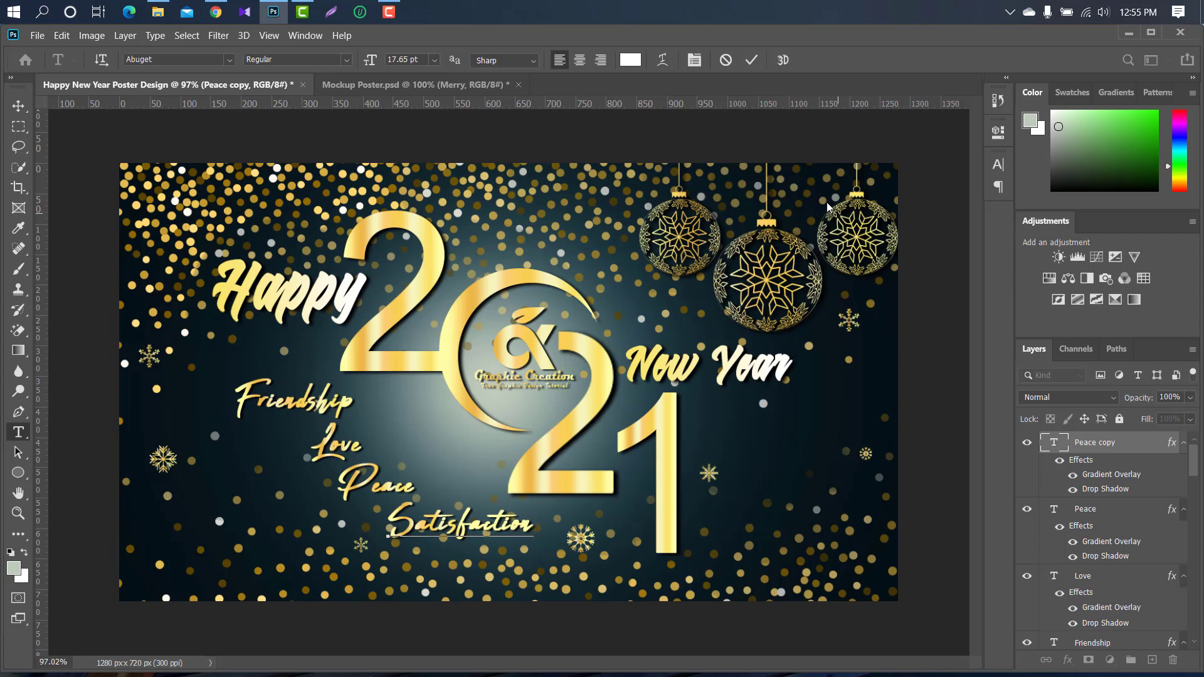
pyautogui.click(753, 61)
pyautogui.press('v')
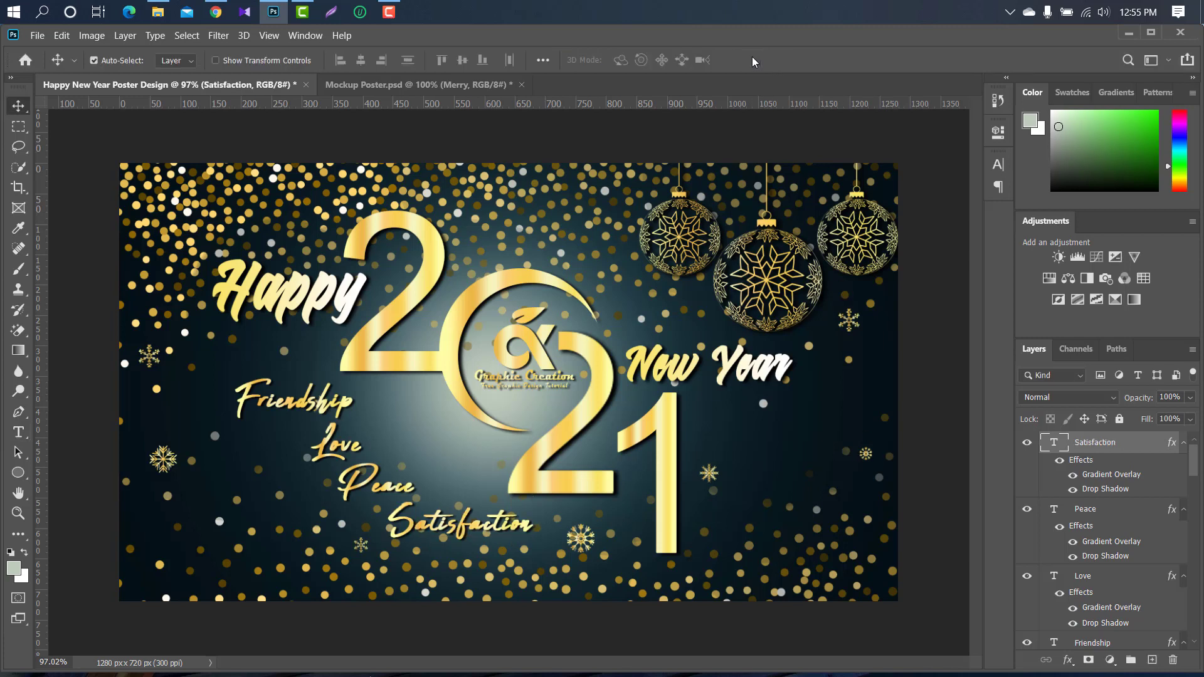